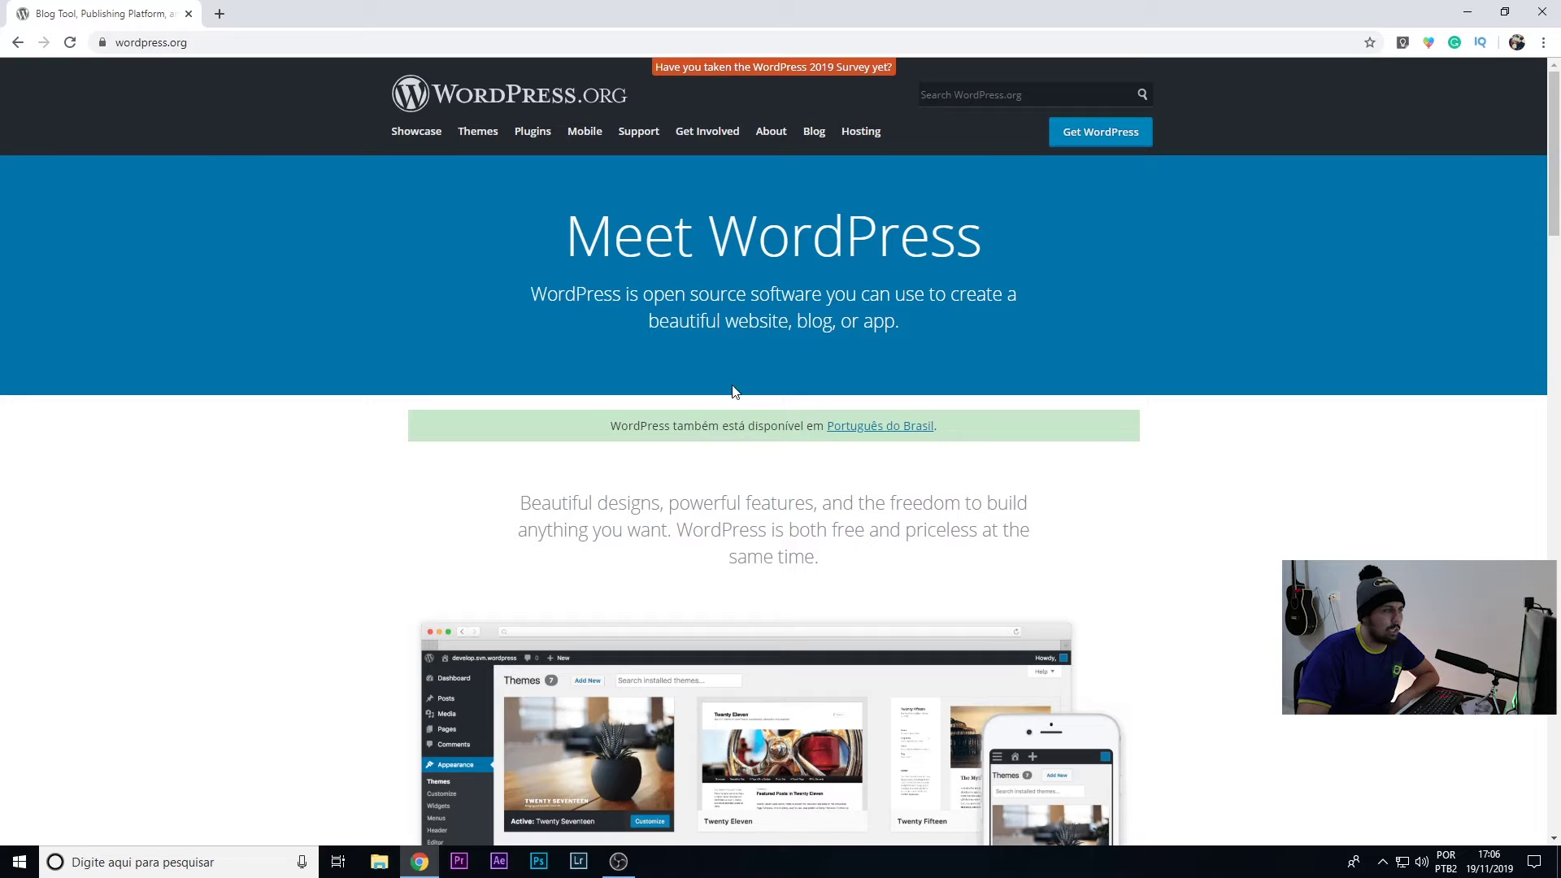
- Download the Brazilian Portuguese WordPress 5.3 zip from the WordPress.org Português do Brasil site
{"action": "left_click", "coordinate": [892, 436]}
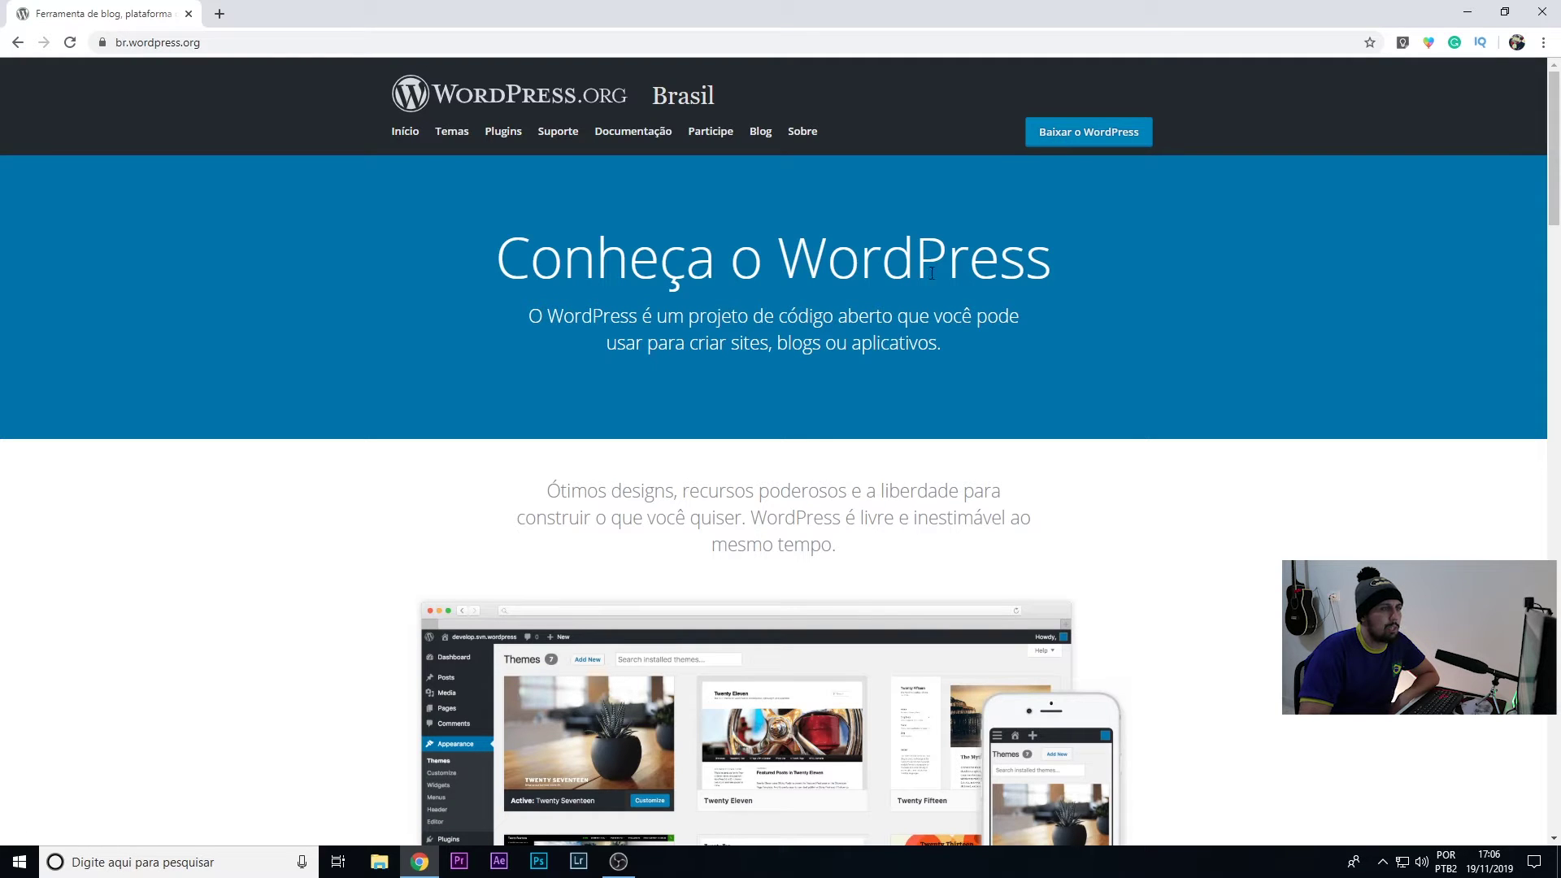
{"action": "left_click", "coordinate": [1107, 137]}
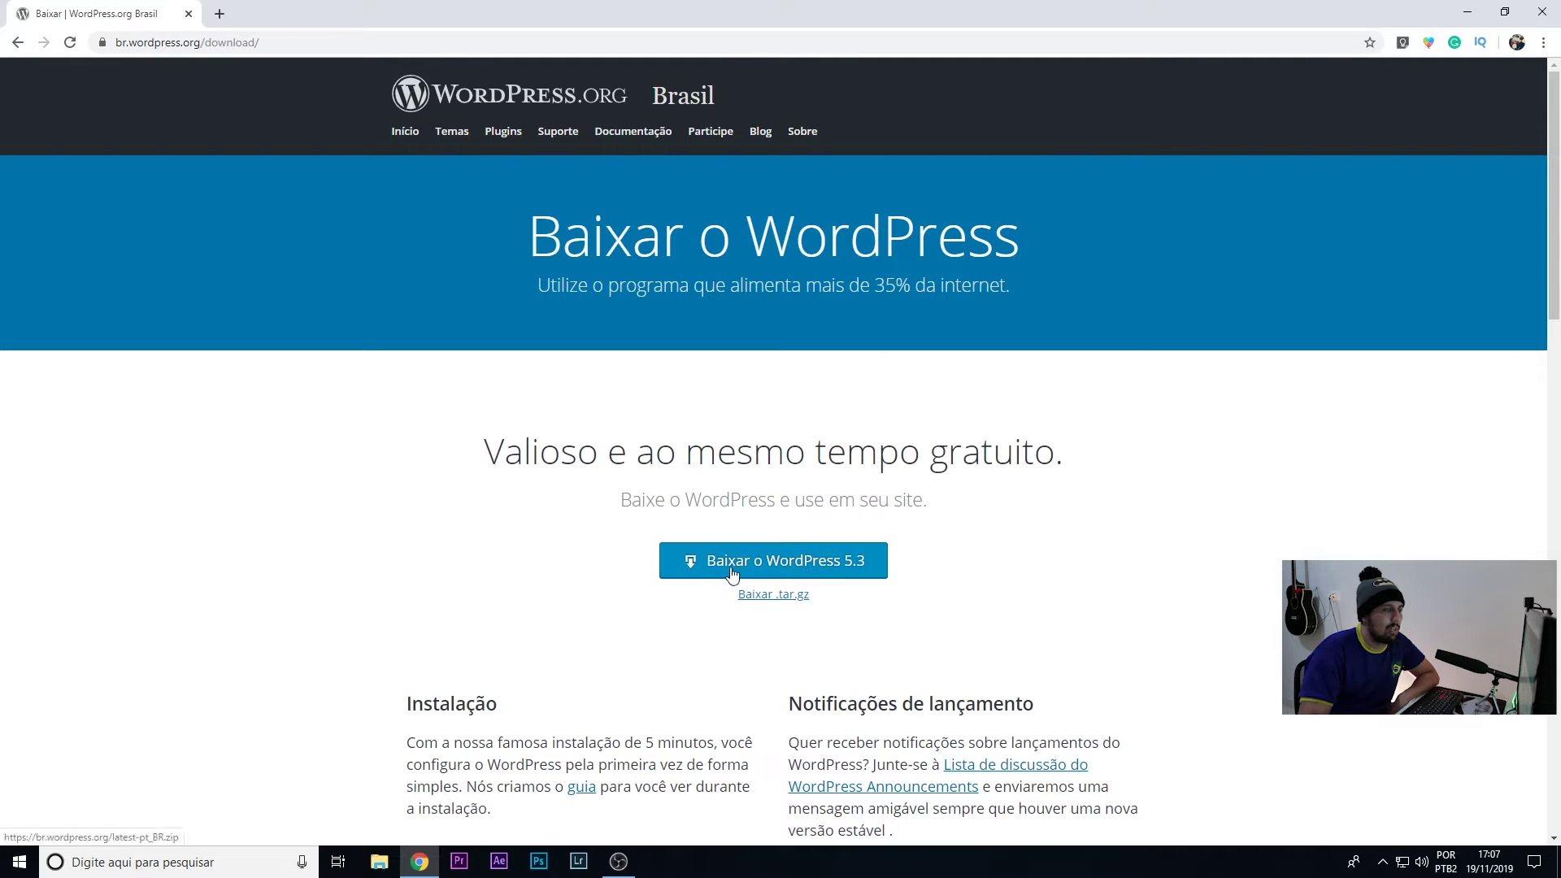
{"action": "left_click", "coordinate": [795, 568]}
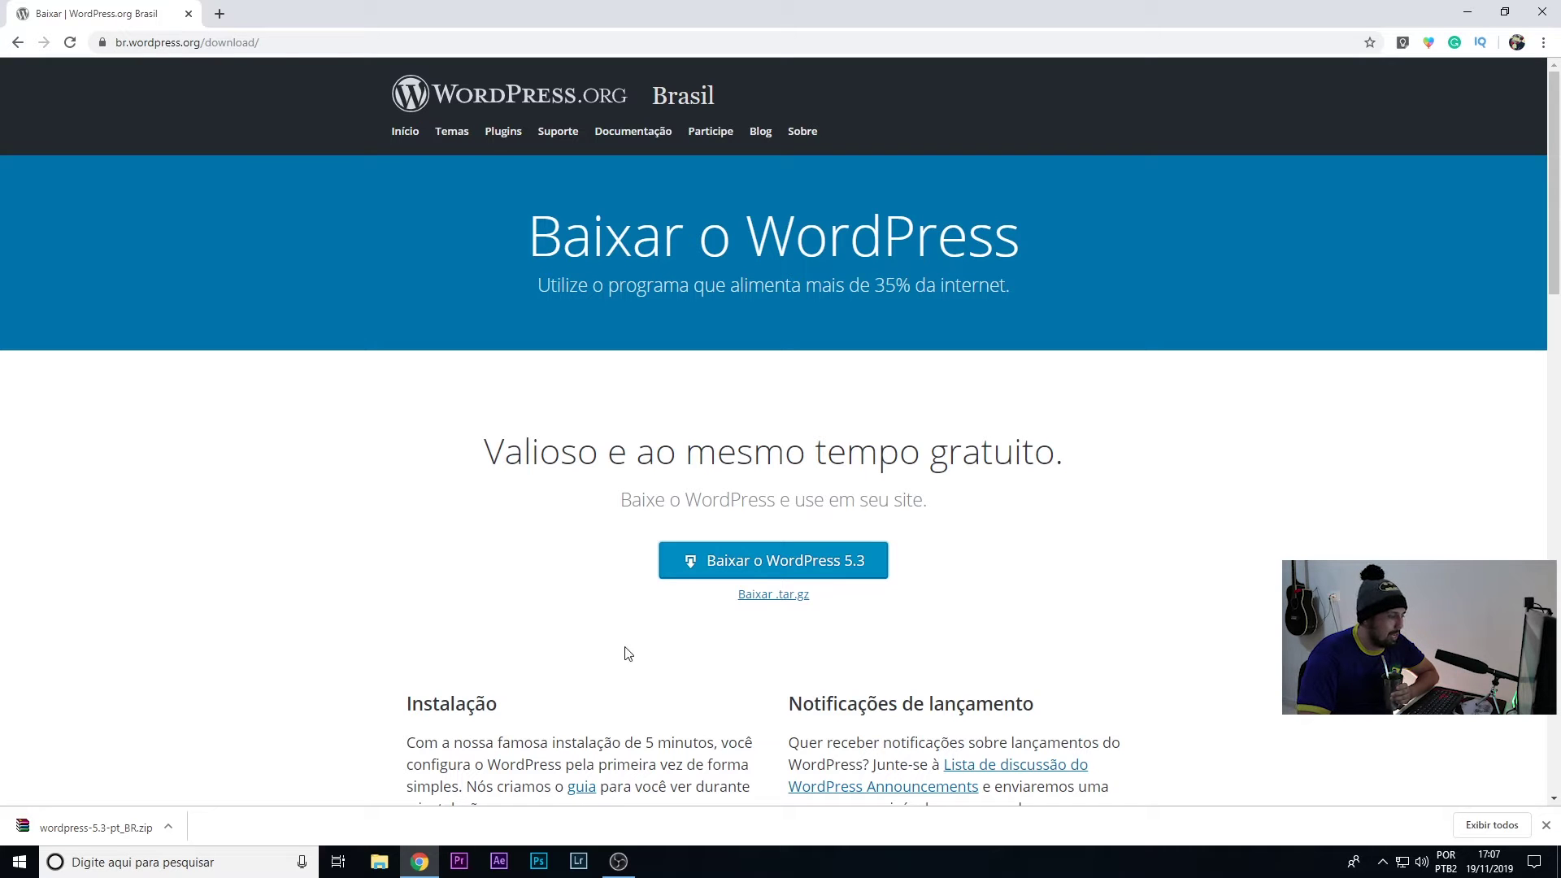
{"action": "left_click", "coordinate": [379, 861]}
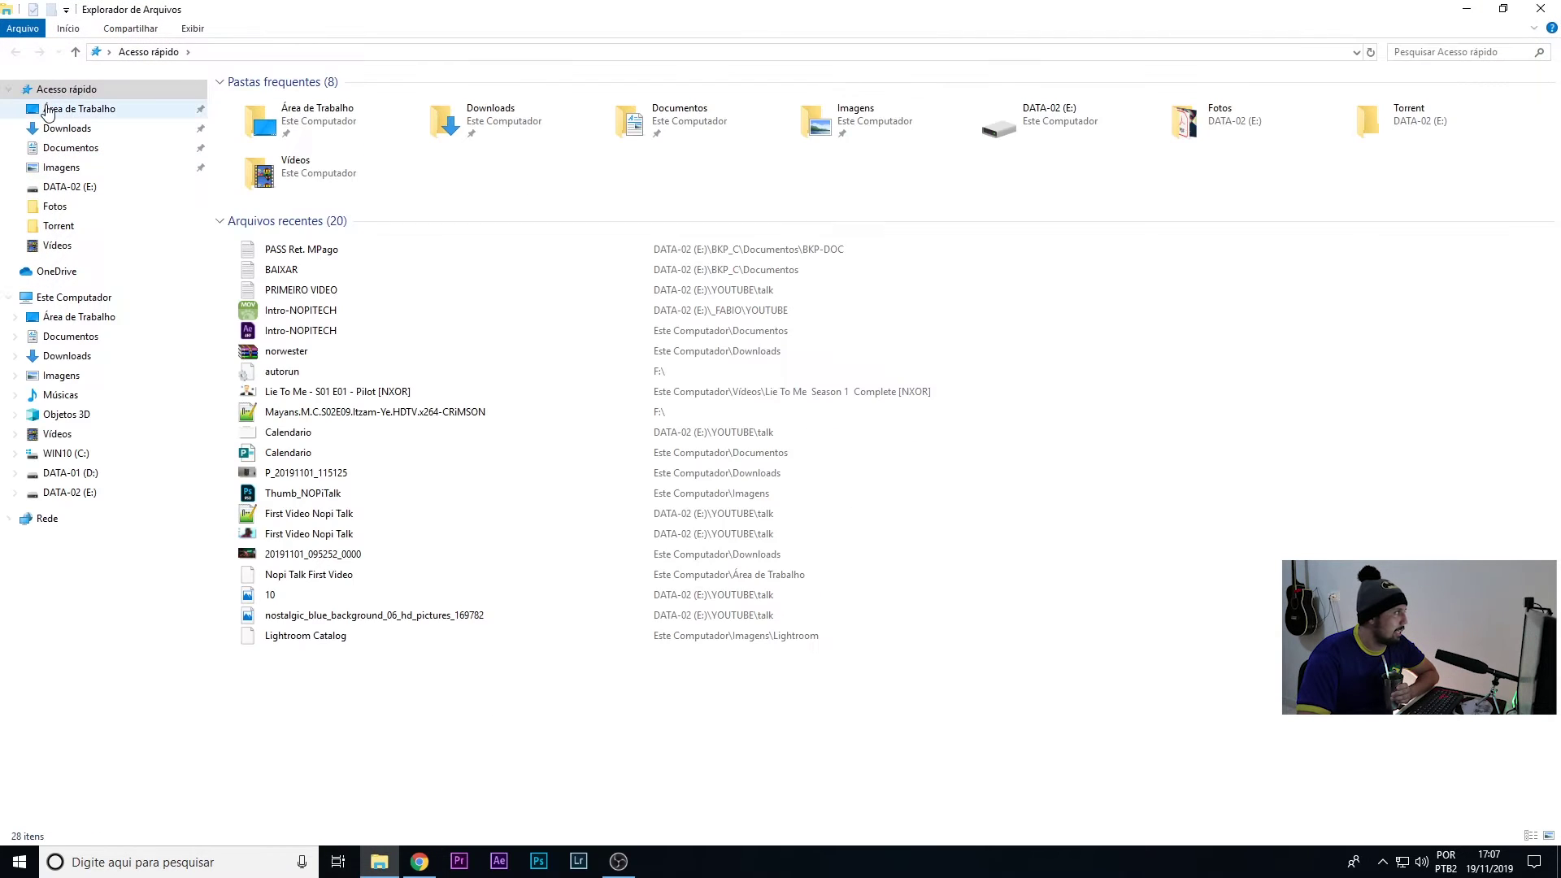
- Move wordpress-5.3-pt_BR.zip from Downloads to the top of the desktop, then return to Chrome
{"action": "left_click", "coordinate": [59, 130]}
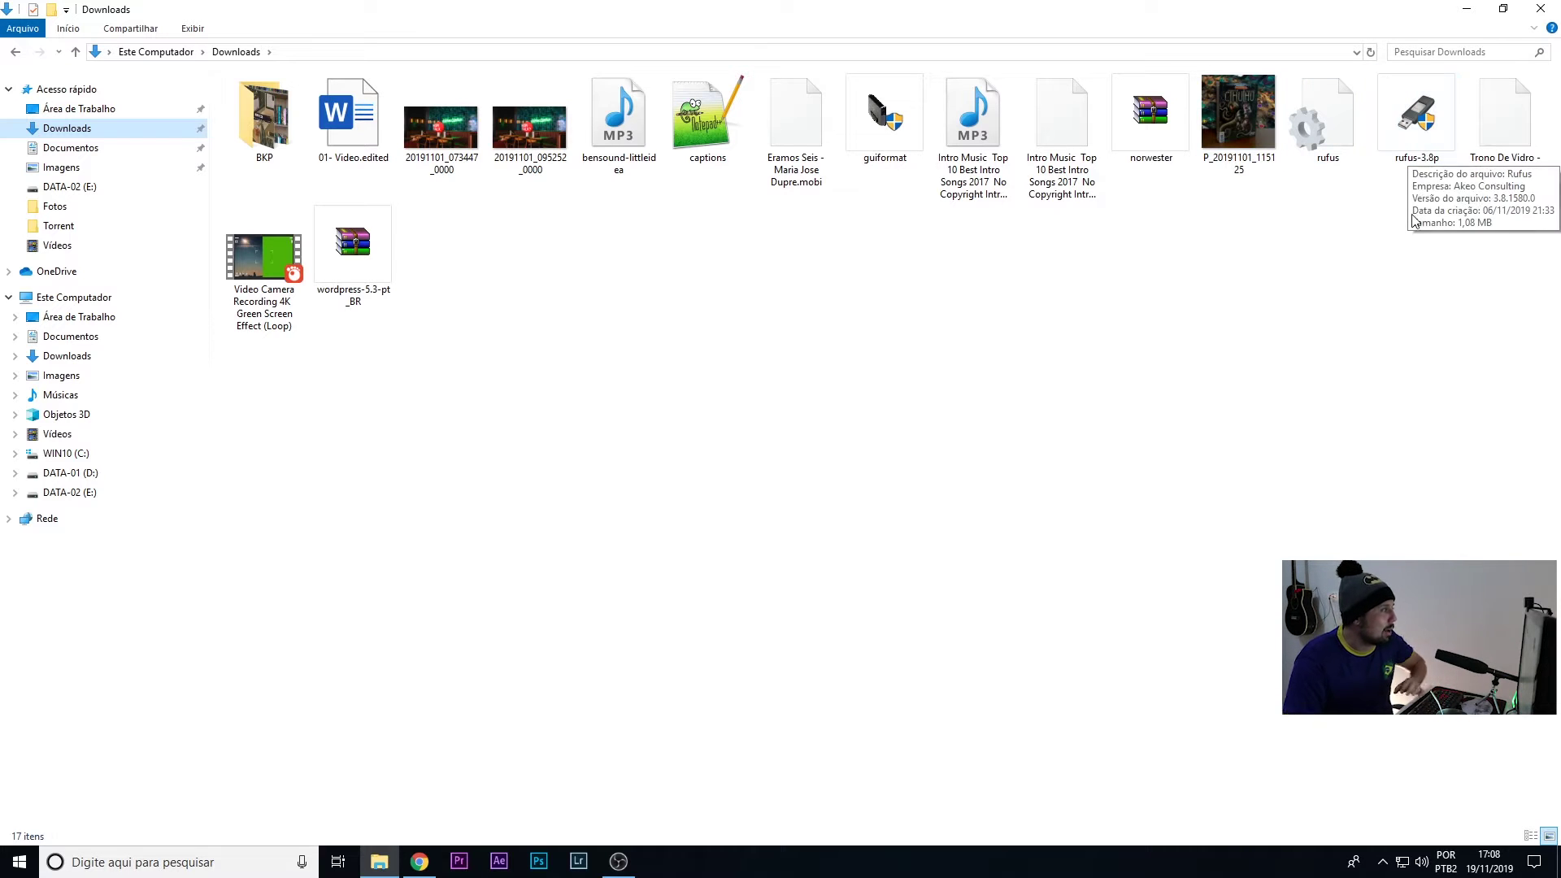
{"action": "left_click", "coordinate": [352, 248]}
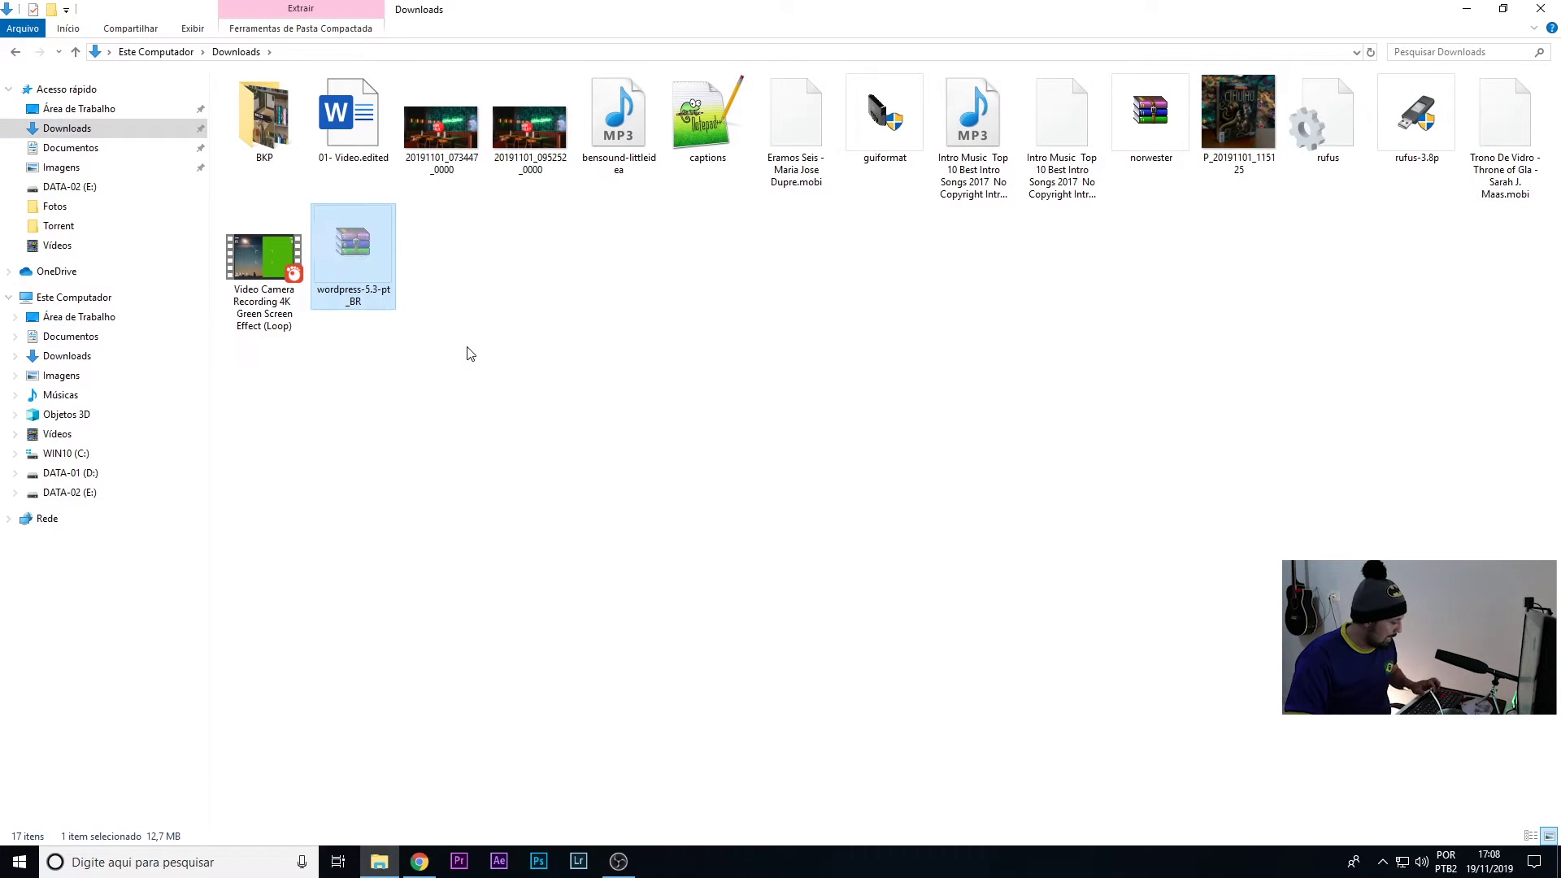
{"action": "key", "text": "super"}
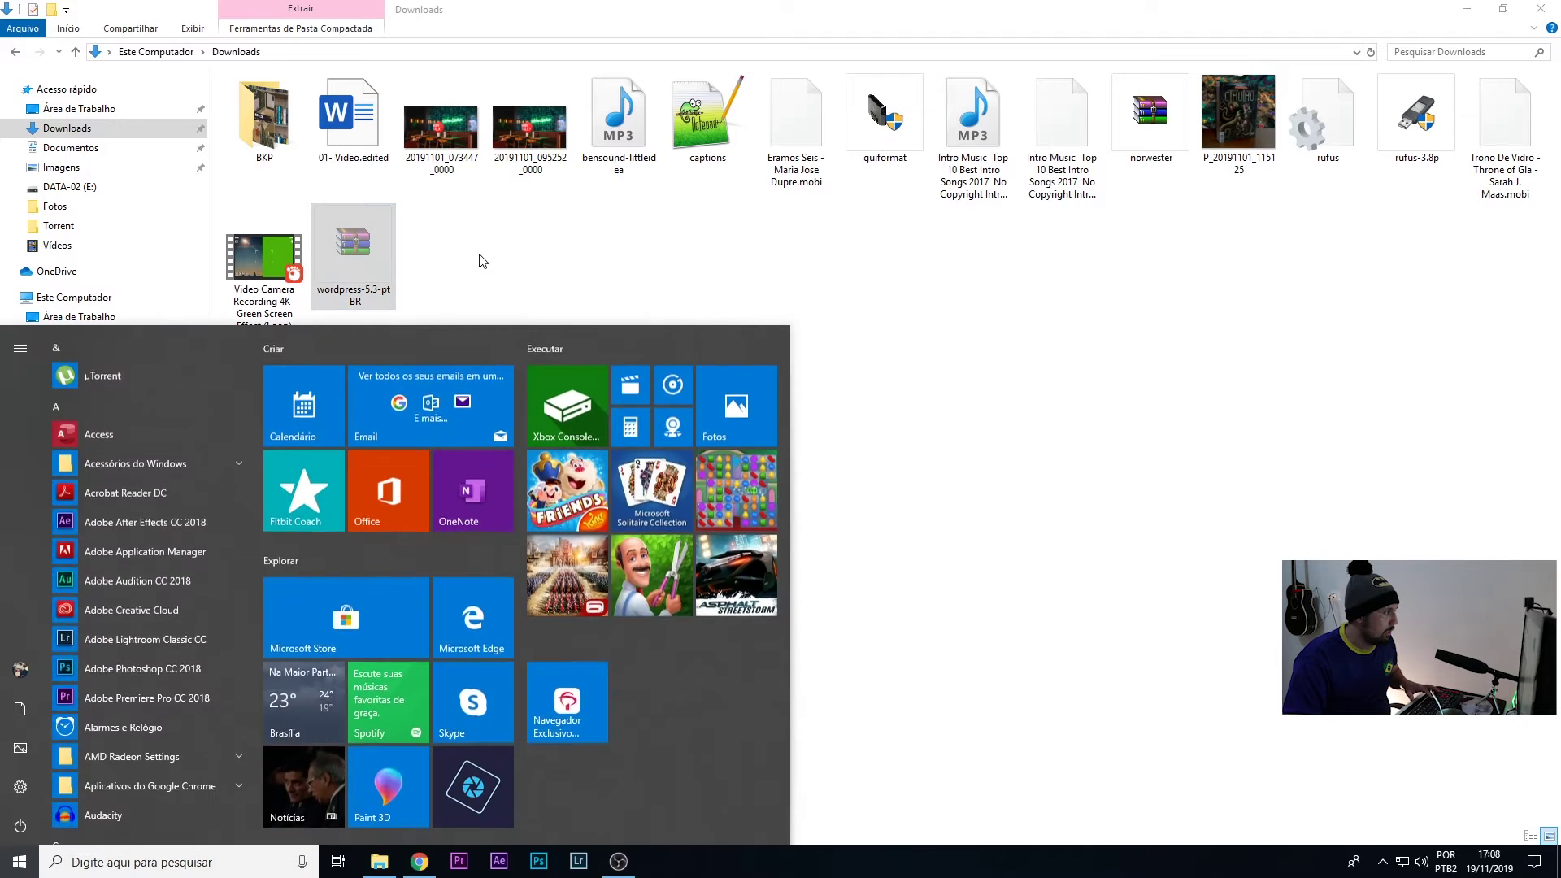
{"action": "left_click", "coordinate": [522, 288]}
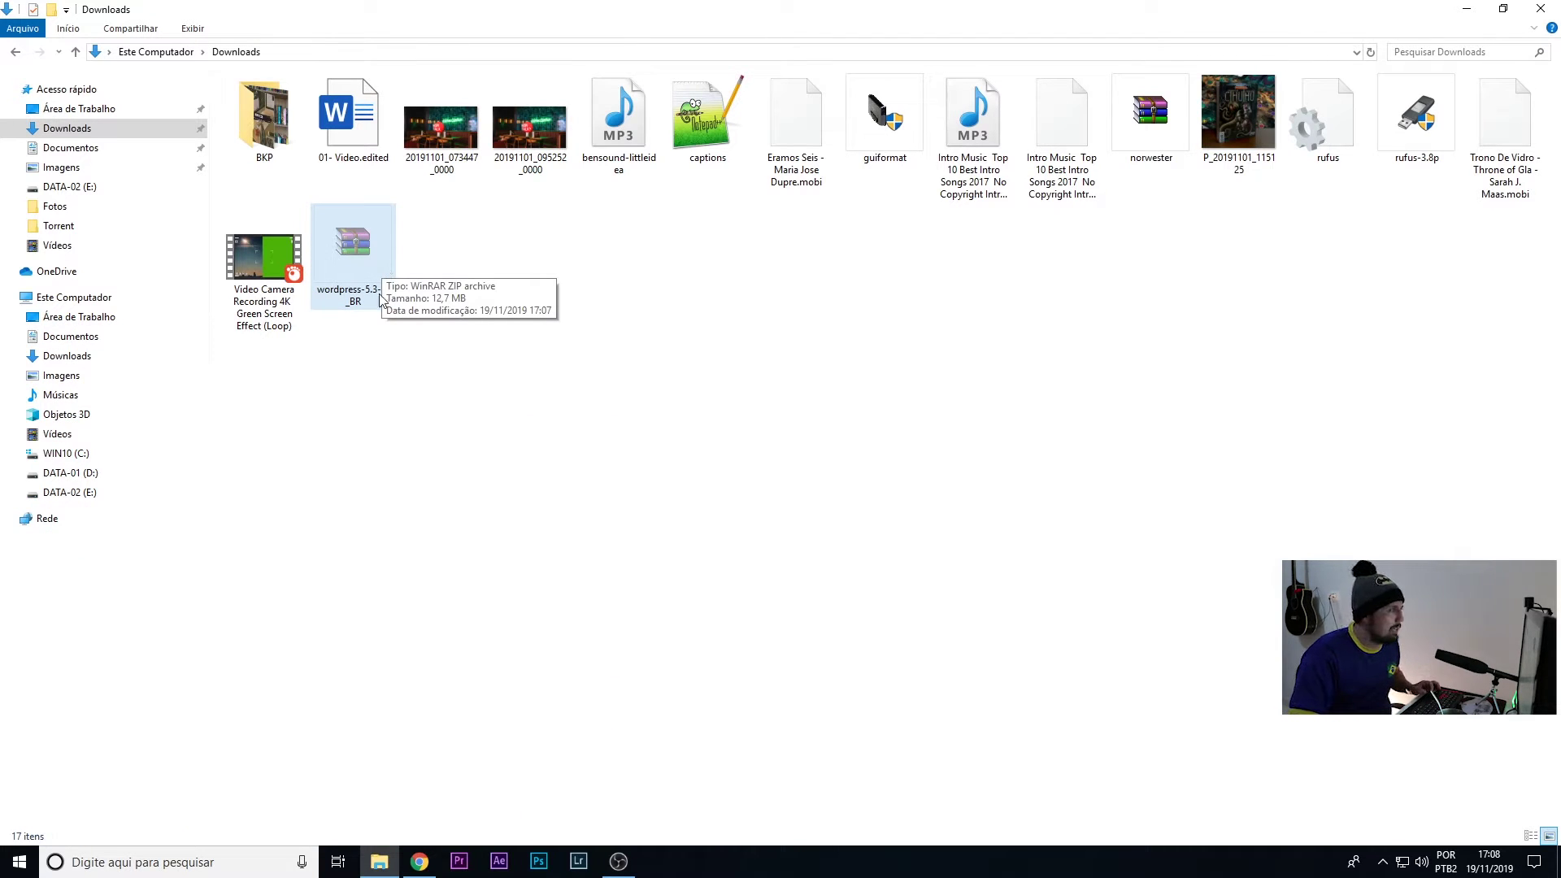
{"action": "key", "text": "super+d"}
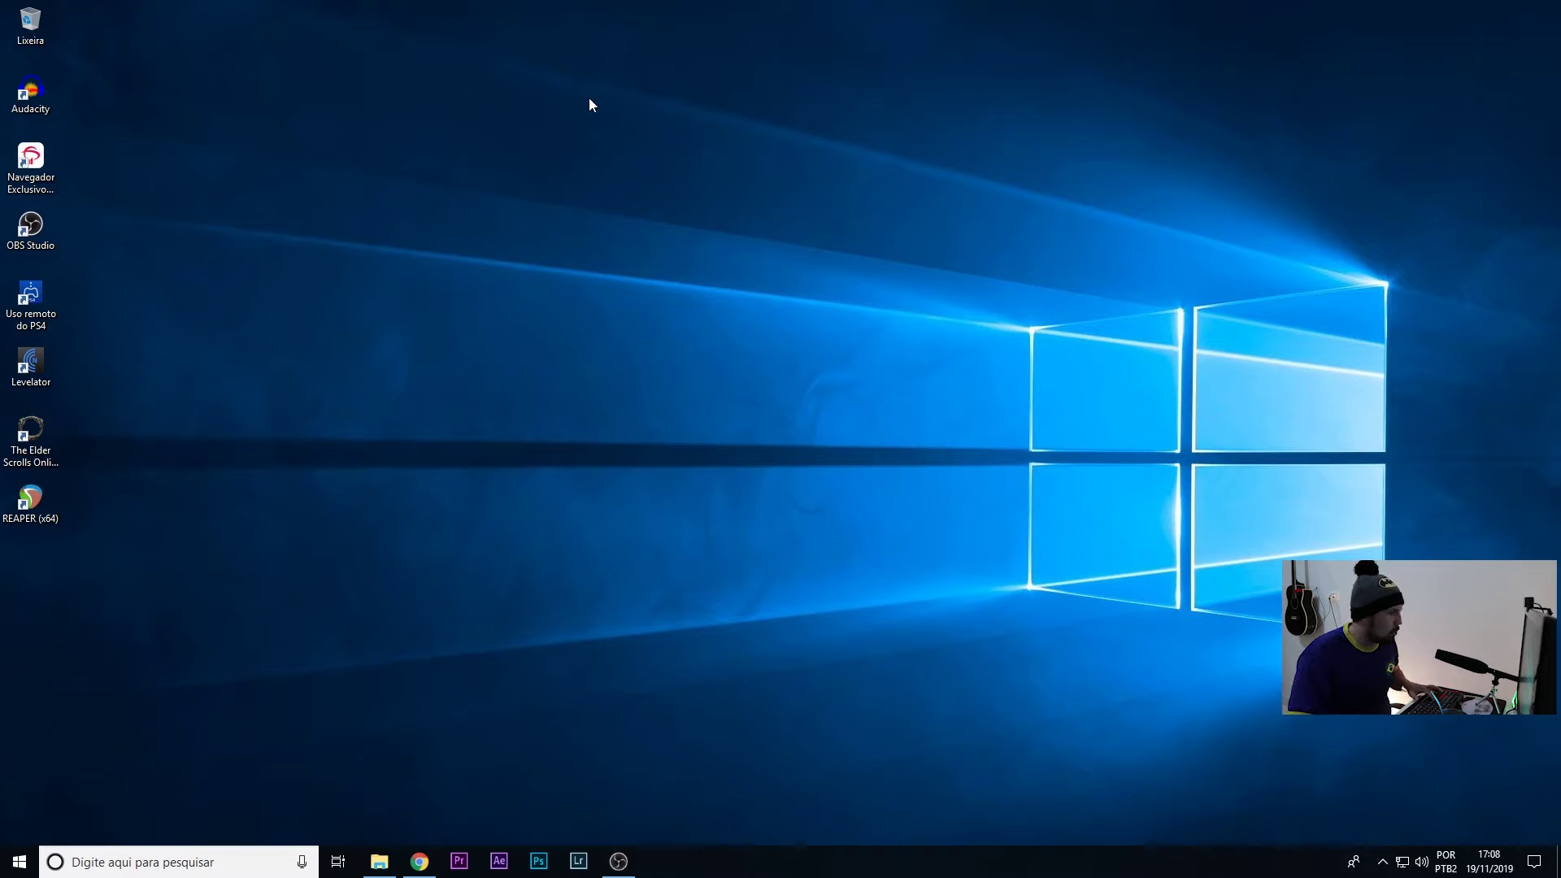
{"action": "left_click_drag", "start_coordinate": [30, 569], "coordinate": [671, 39]}
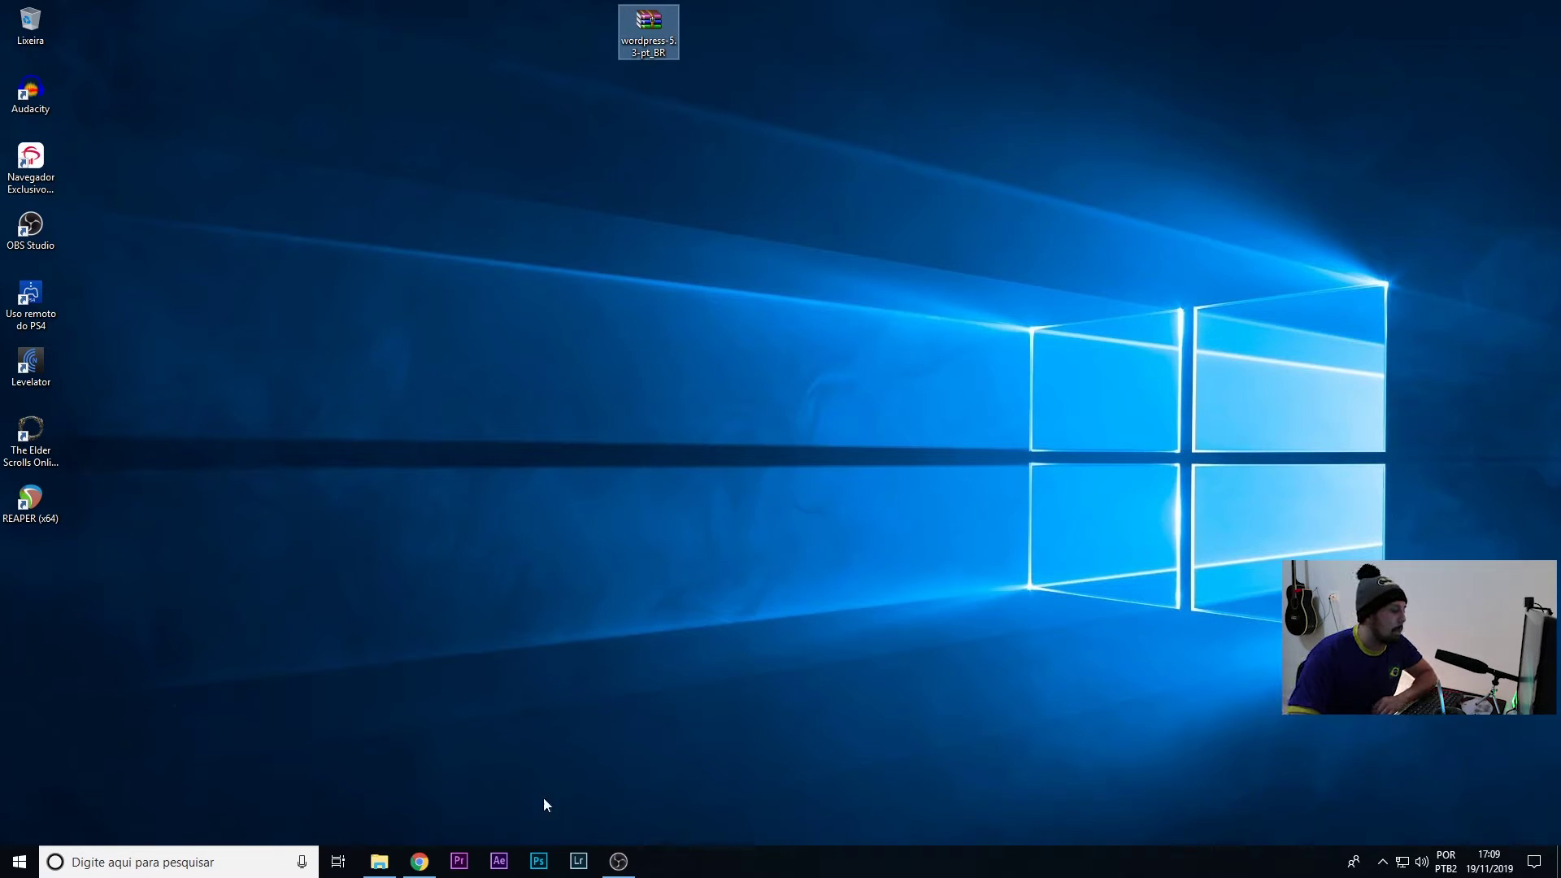
{"action": "left_click", "coordinate": [420, 861]}
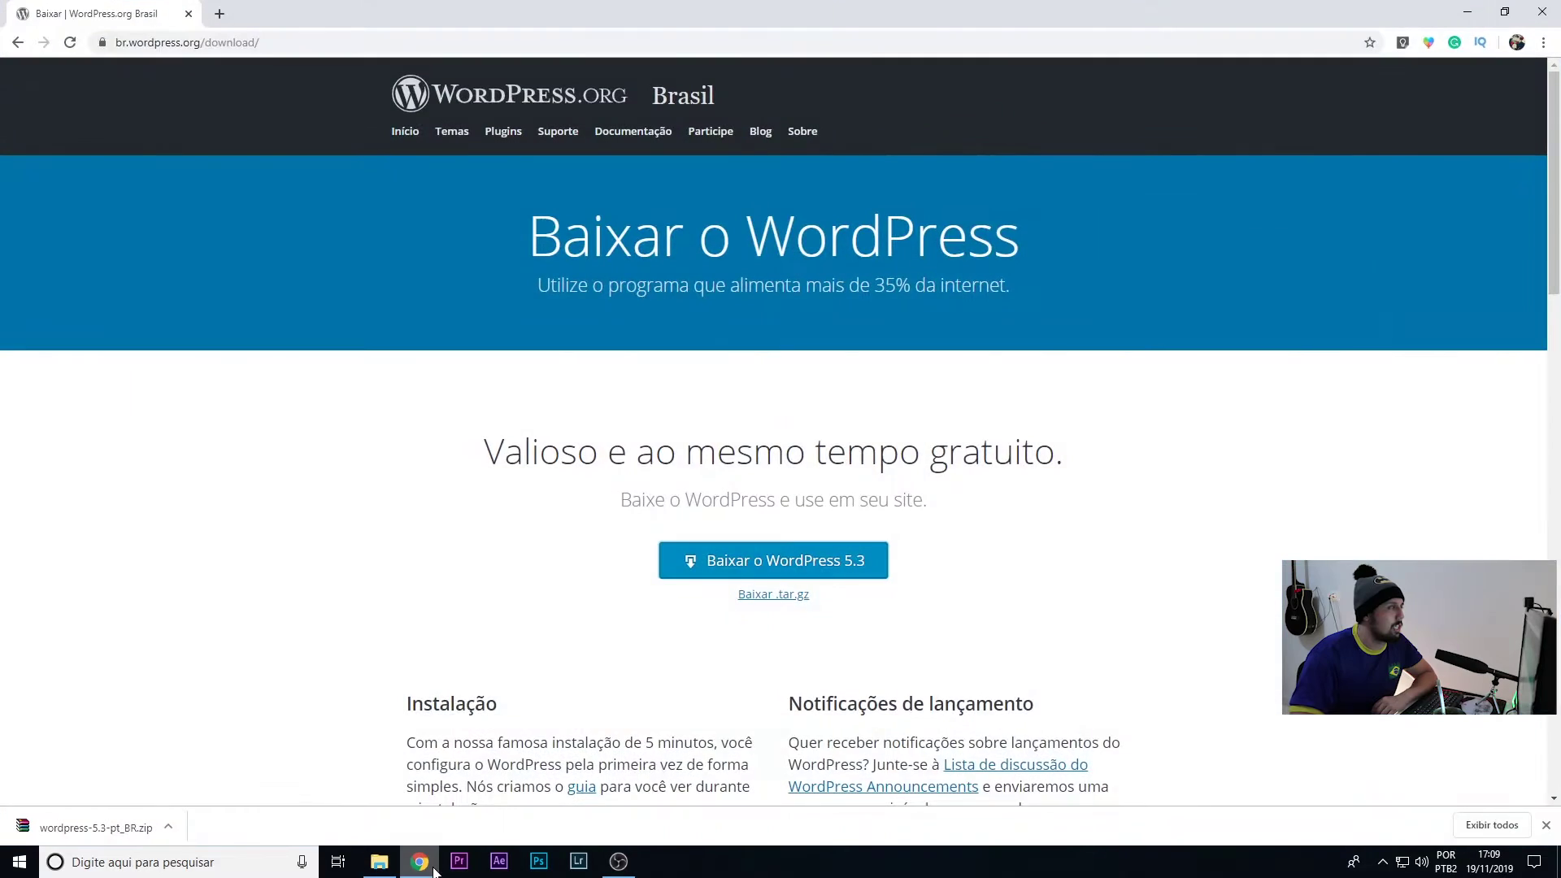
- Search Google for 'xampp' from Chrome's address bar
{"action": "left_click", "coordinate": [381, 48]}
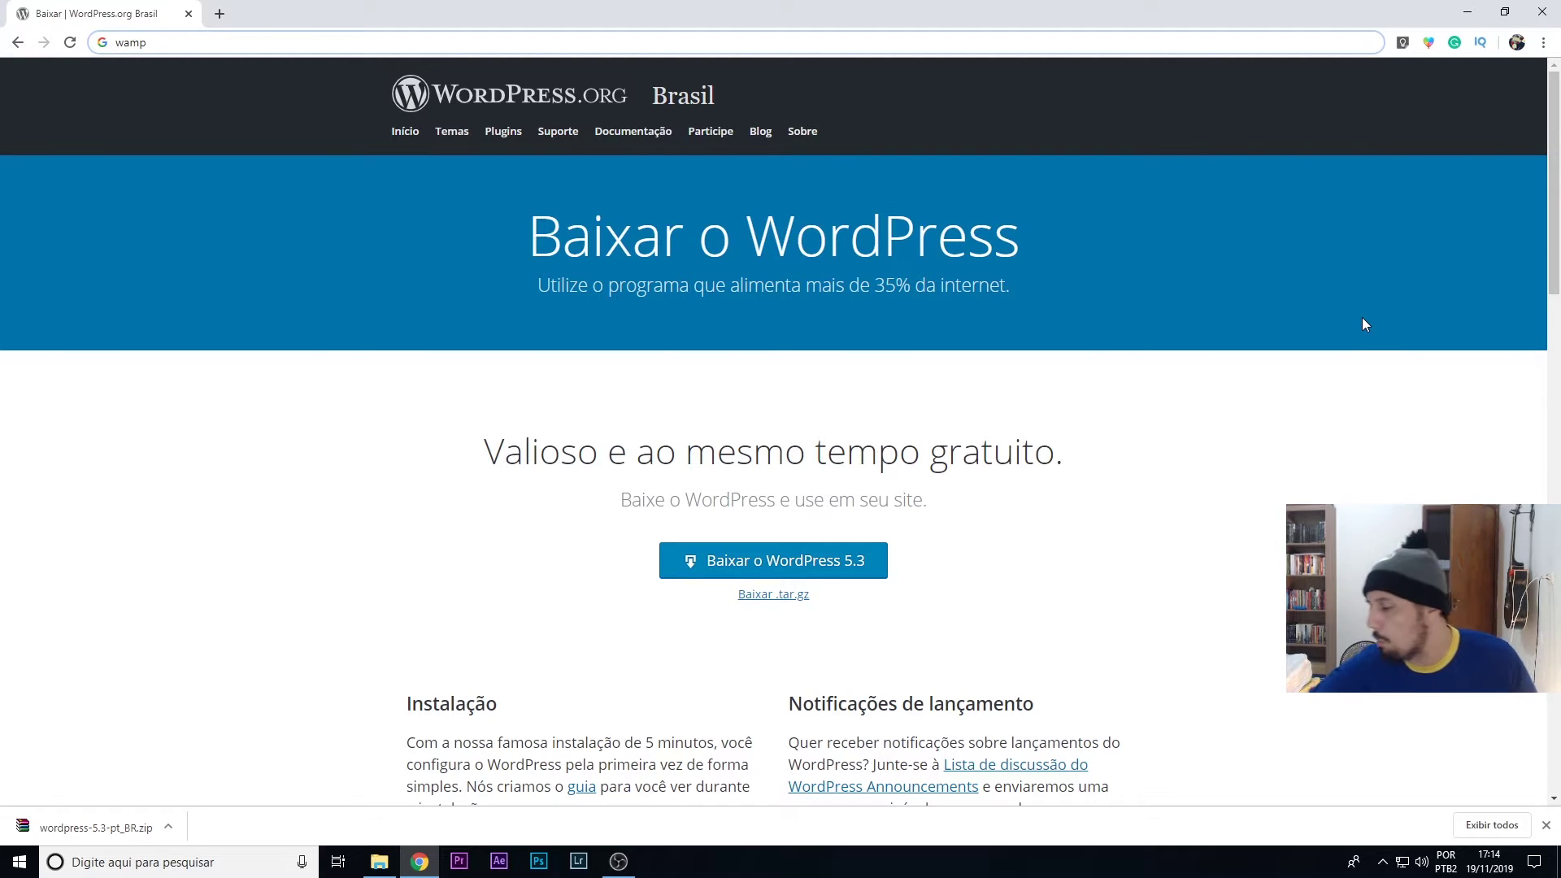
{"action": "key", "text": "ctrl+a"}
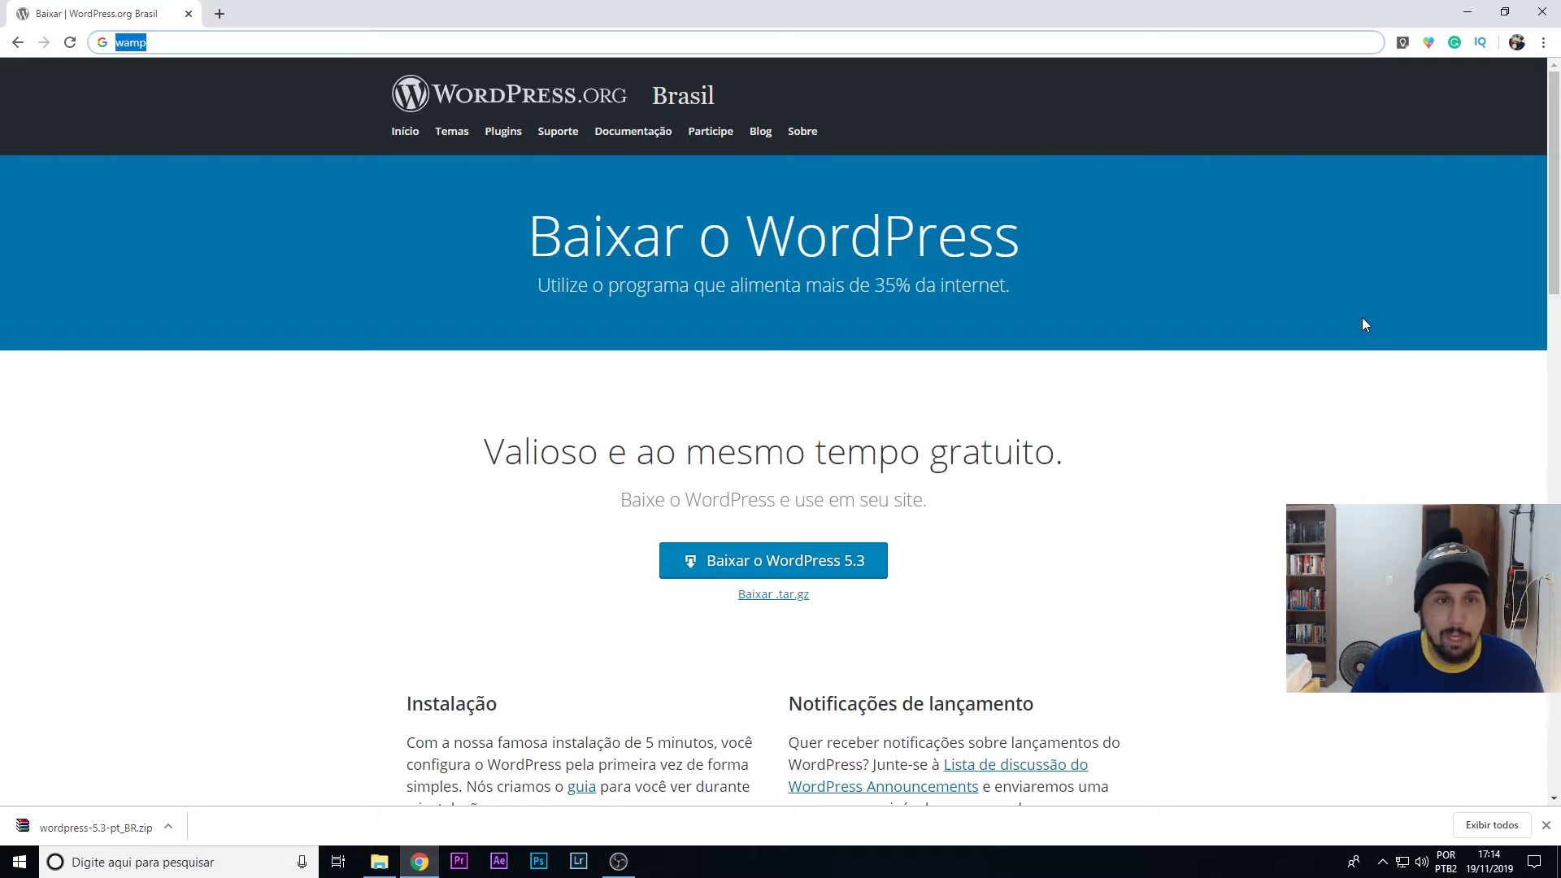
{"action": "type", "text": "map"}
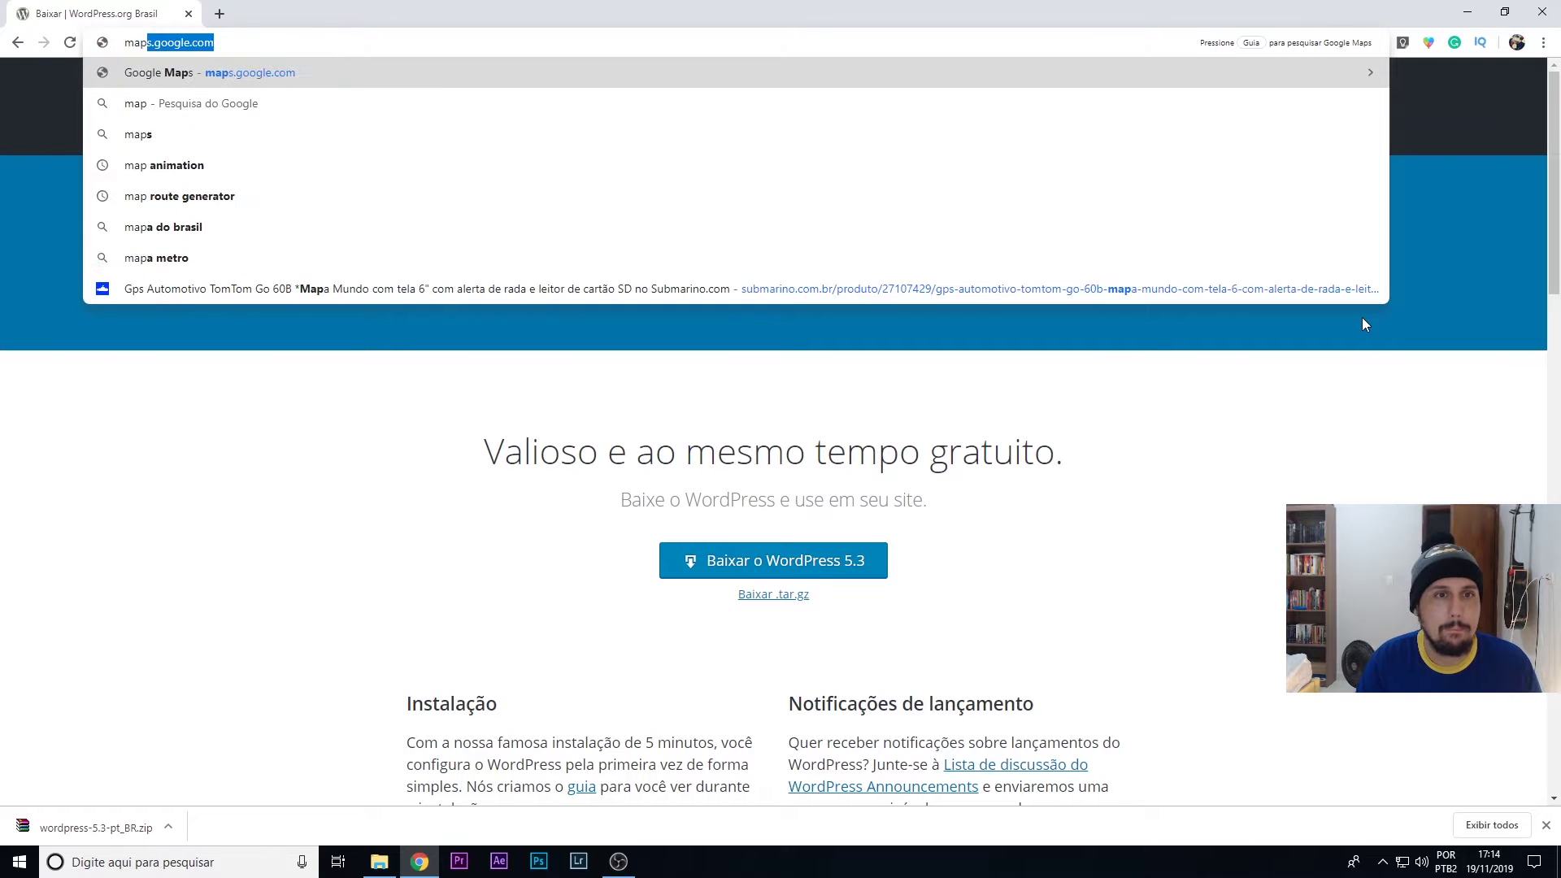
{"action": "key", "text": "BackSpace"}
{"action": "key", "text": "BackSpace"}
{"action": "type", "text": "mp"}
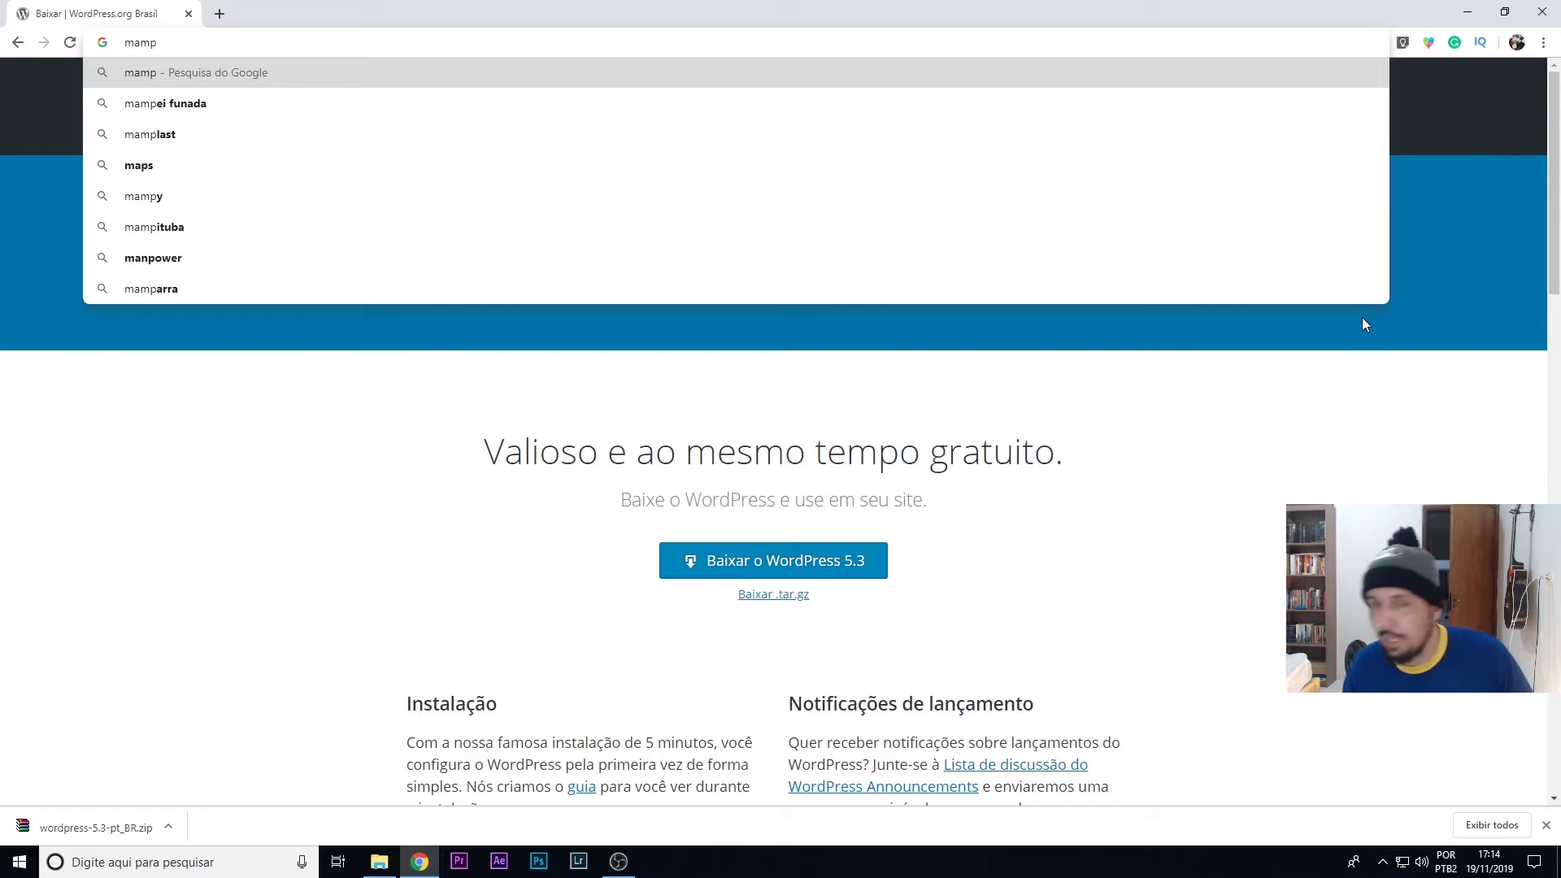
{"action": "key", "text": "ctrl+a"}
{"action": "type", "text": "lamp"}
{"action": "key", "text": "ctrl+a"}
{"action": "type", "text": "xa"}
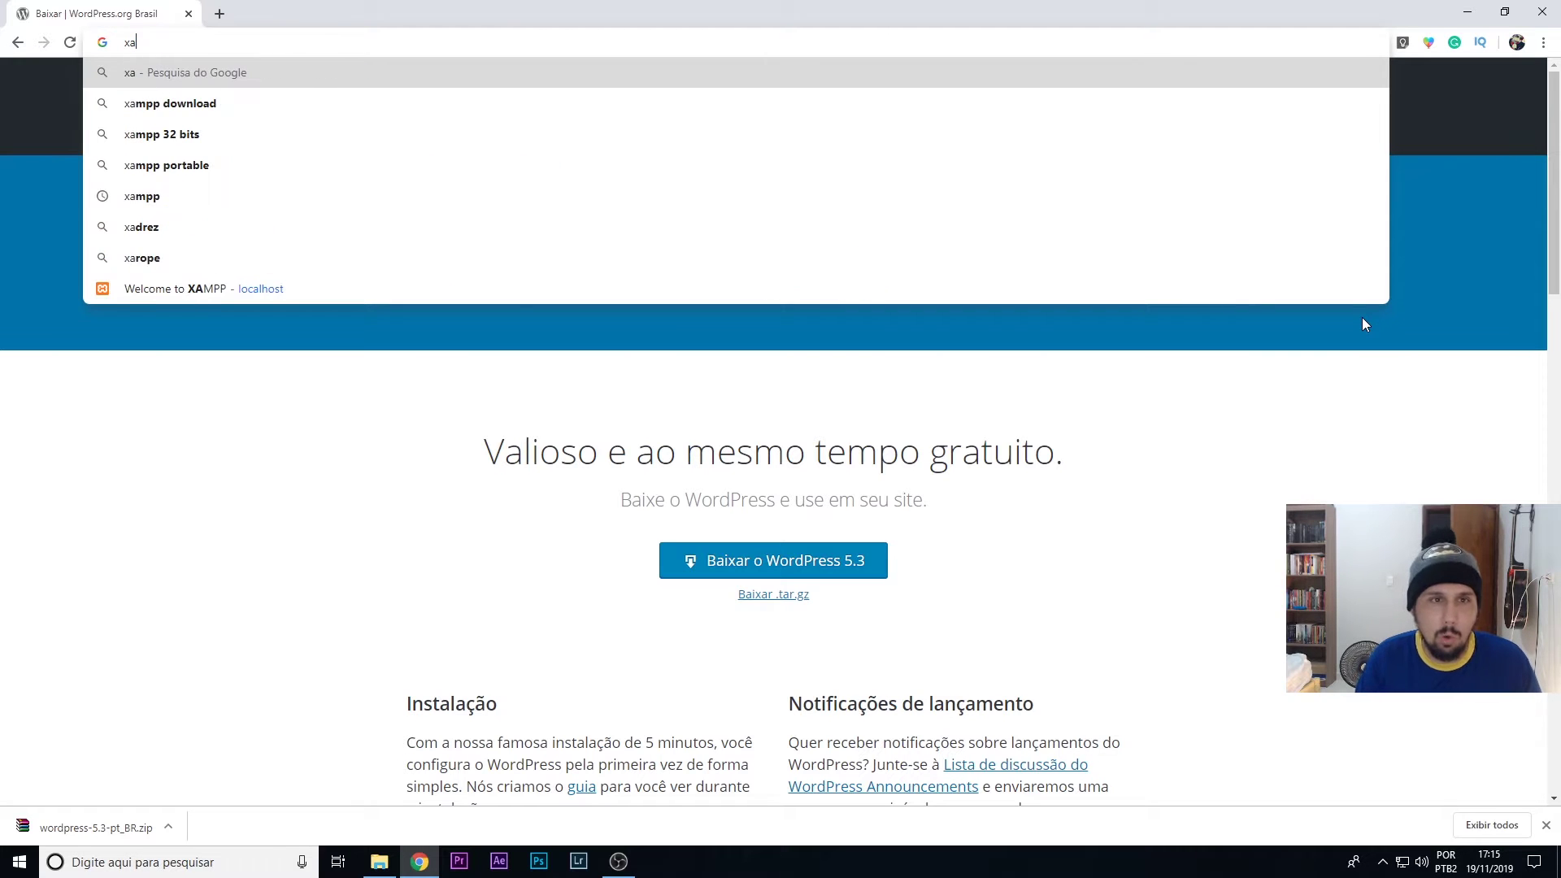
{"action": "type", "text": "mpp"}
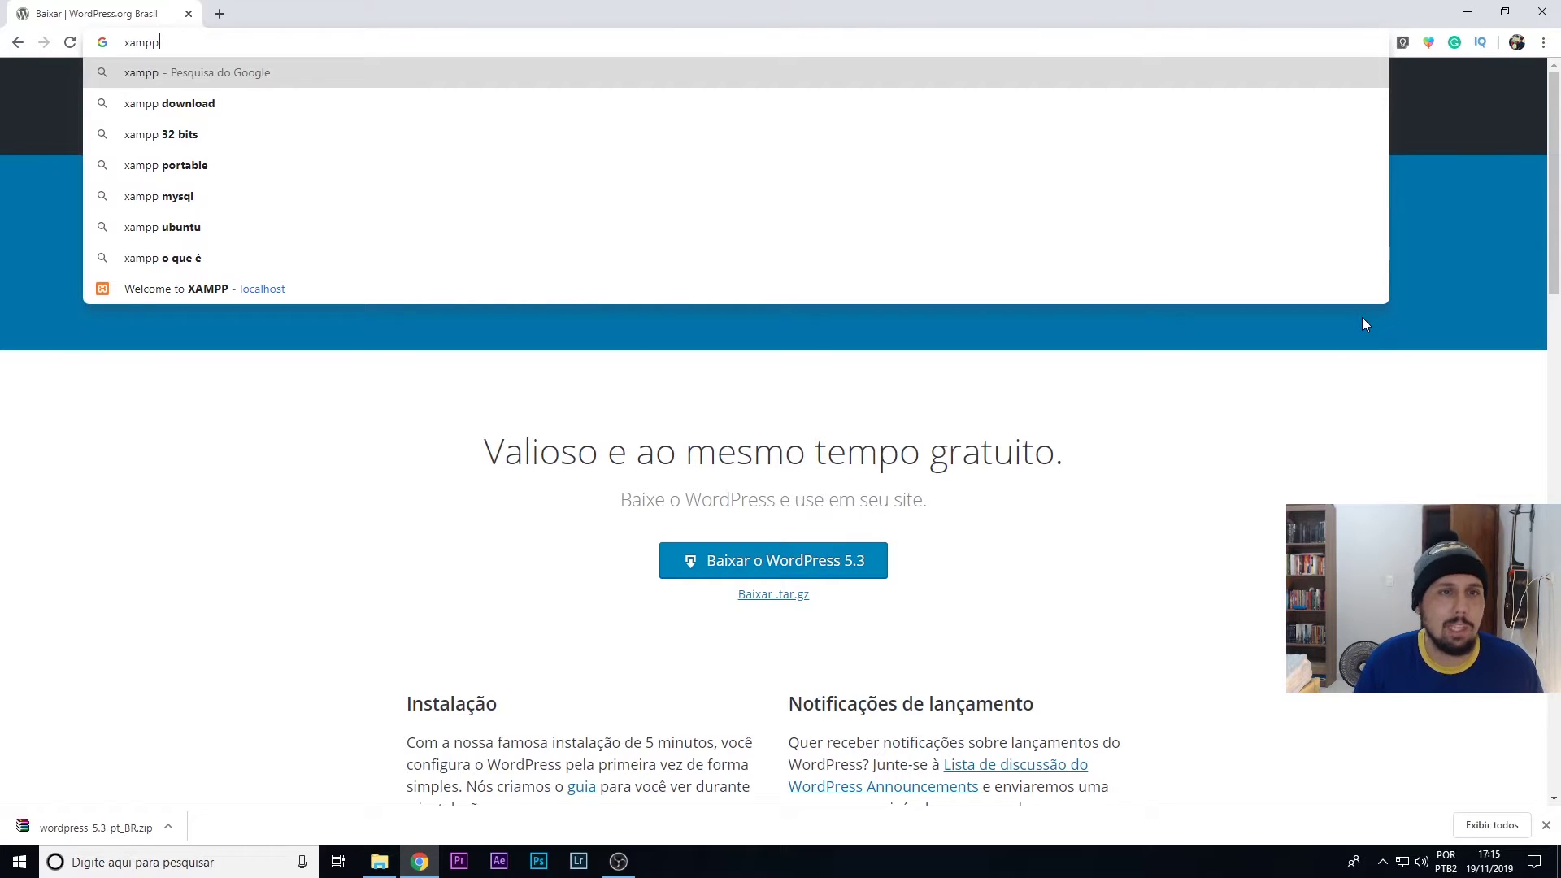
{"action": "key", "text": "Return"}
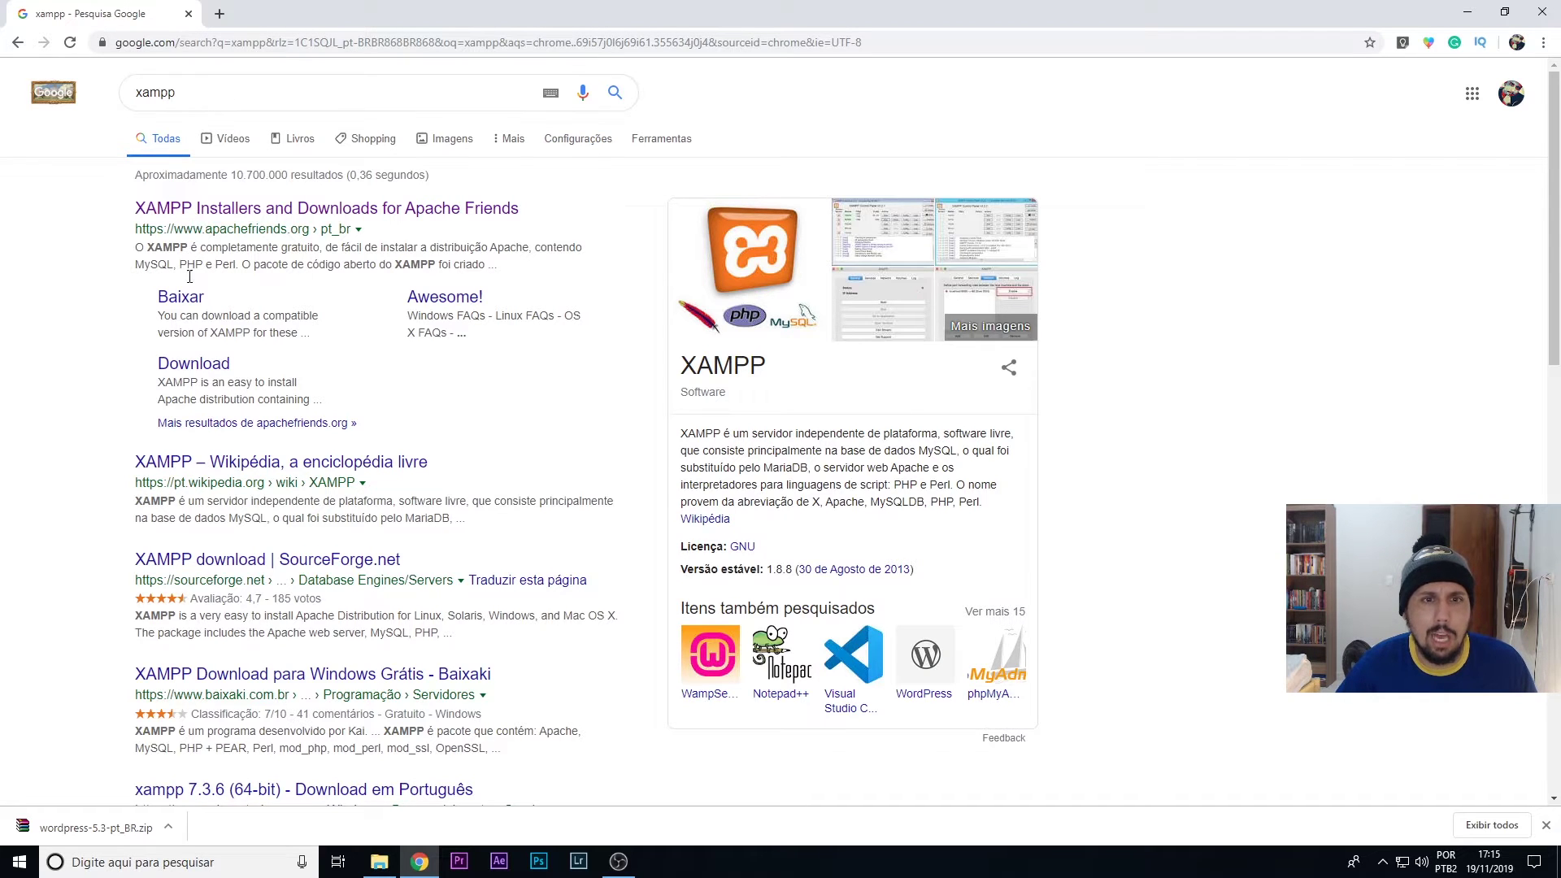
- Download the XAMPP 7.3.11 Windows installer from apachefriends.org
{"action": "left_click", "coordinate": [224, 213]}
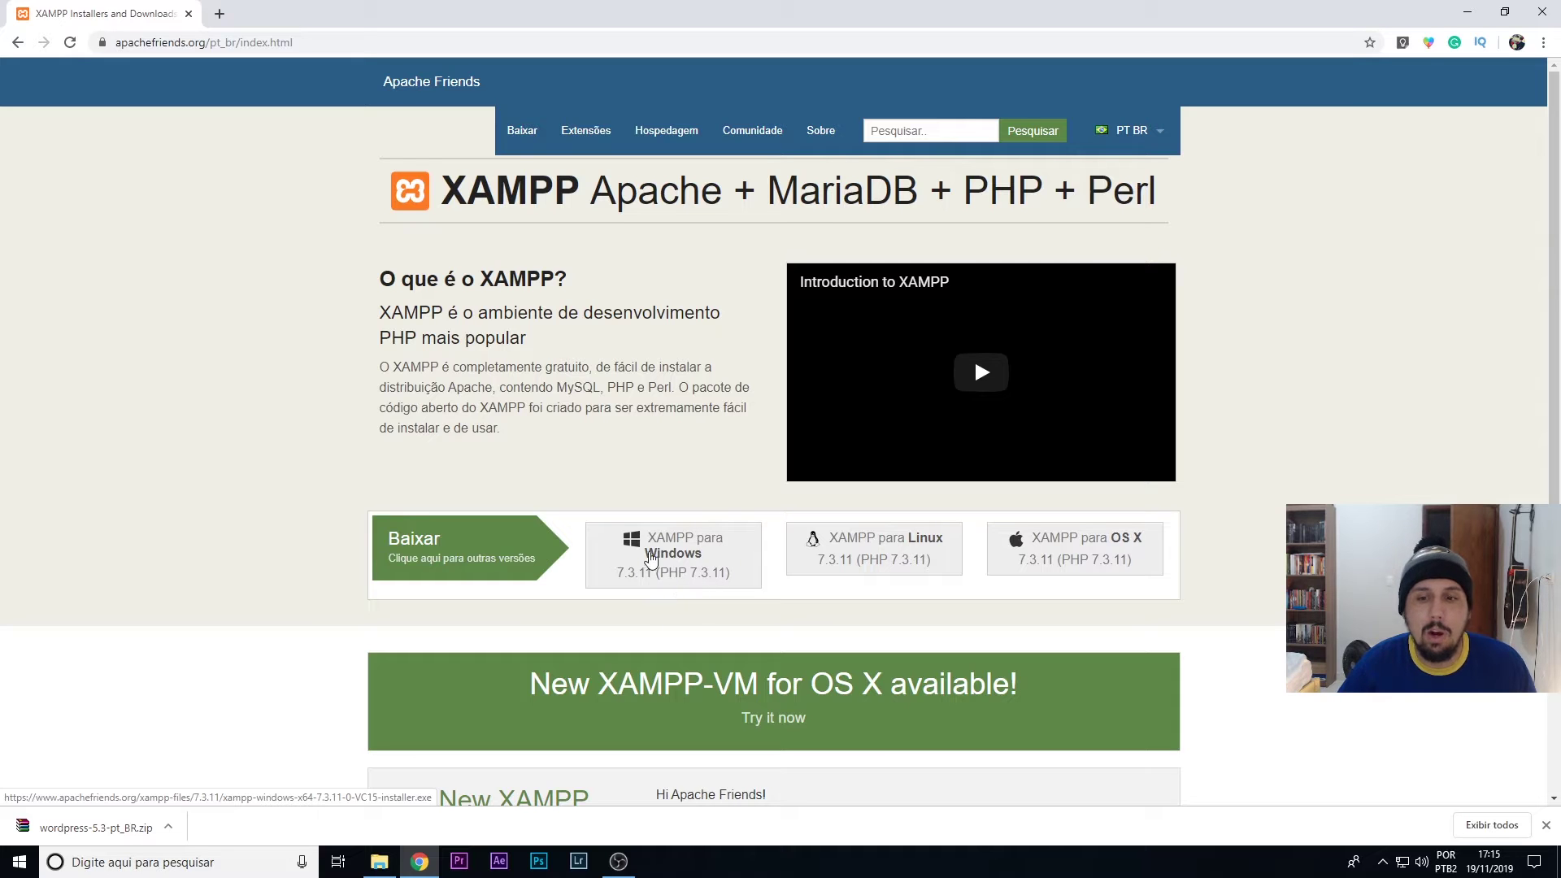
{"action": "left_click", "coordinate": [669, 551]}
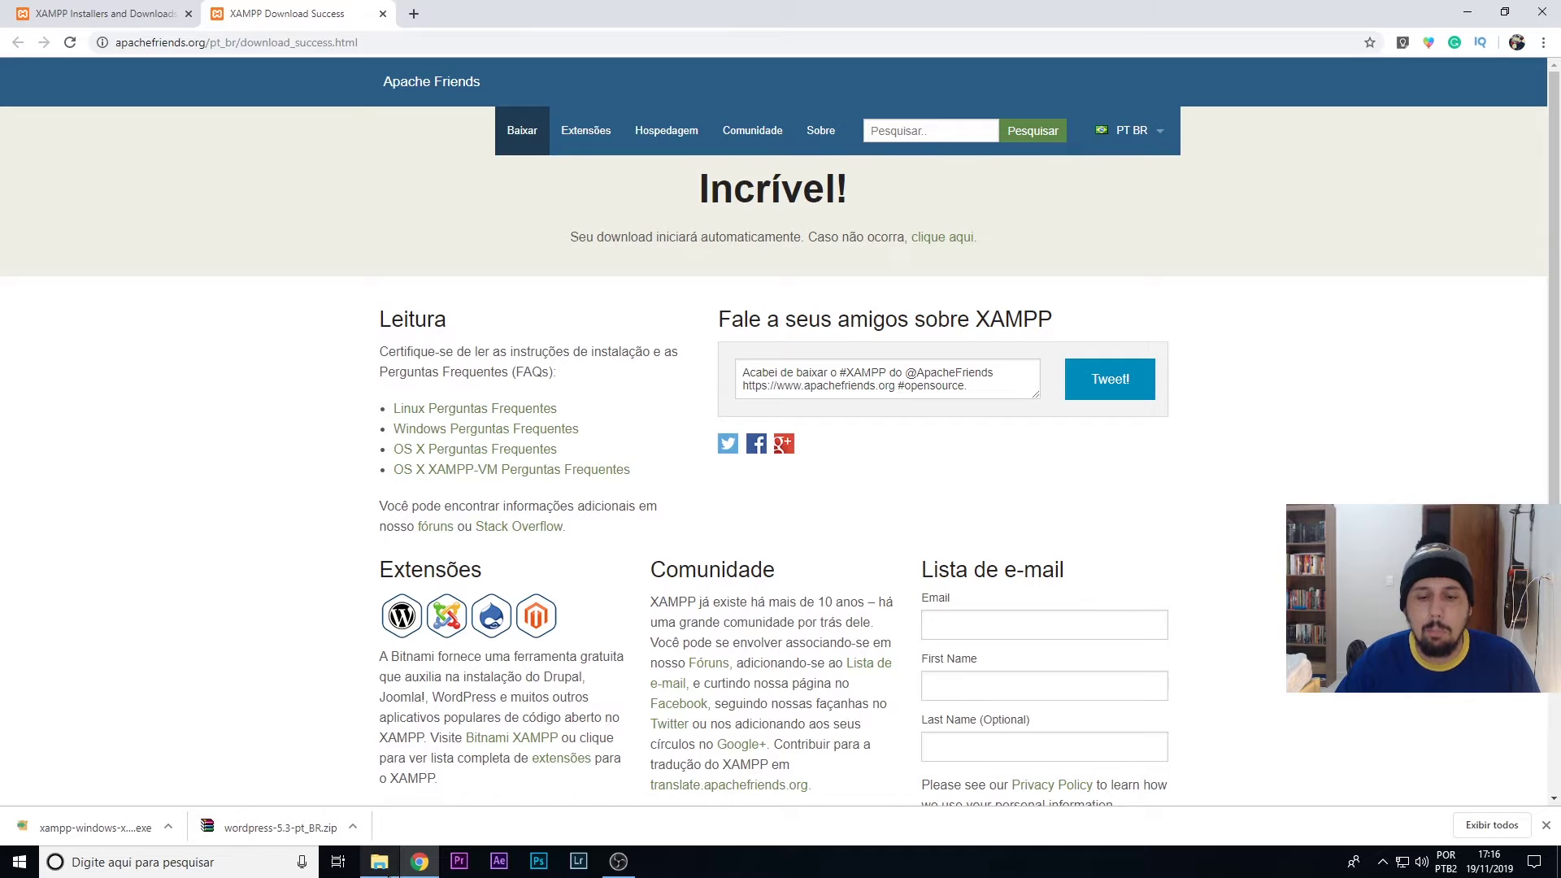
{"action": "left_click", "coordinate": [379, 861]}
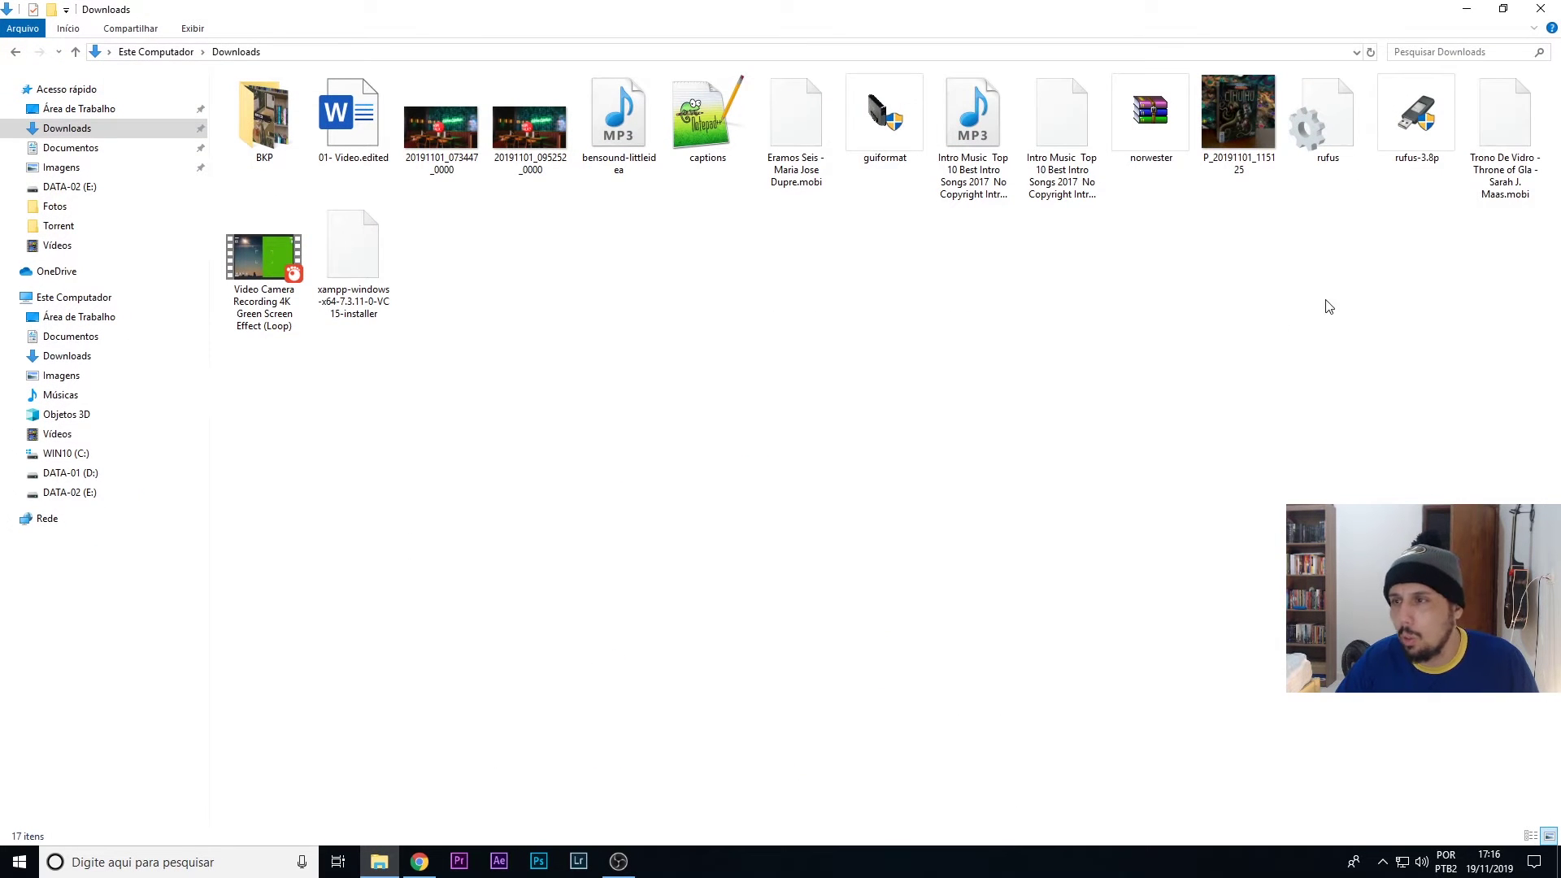
- Move the XAMPP installer from Downloads to the desktop beside the WordPress zip
{"action": "left_click", "coordinate": [348, 277]}
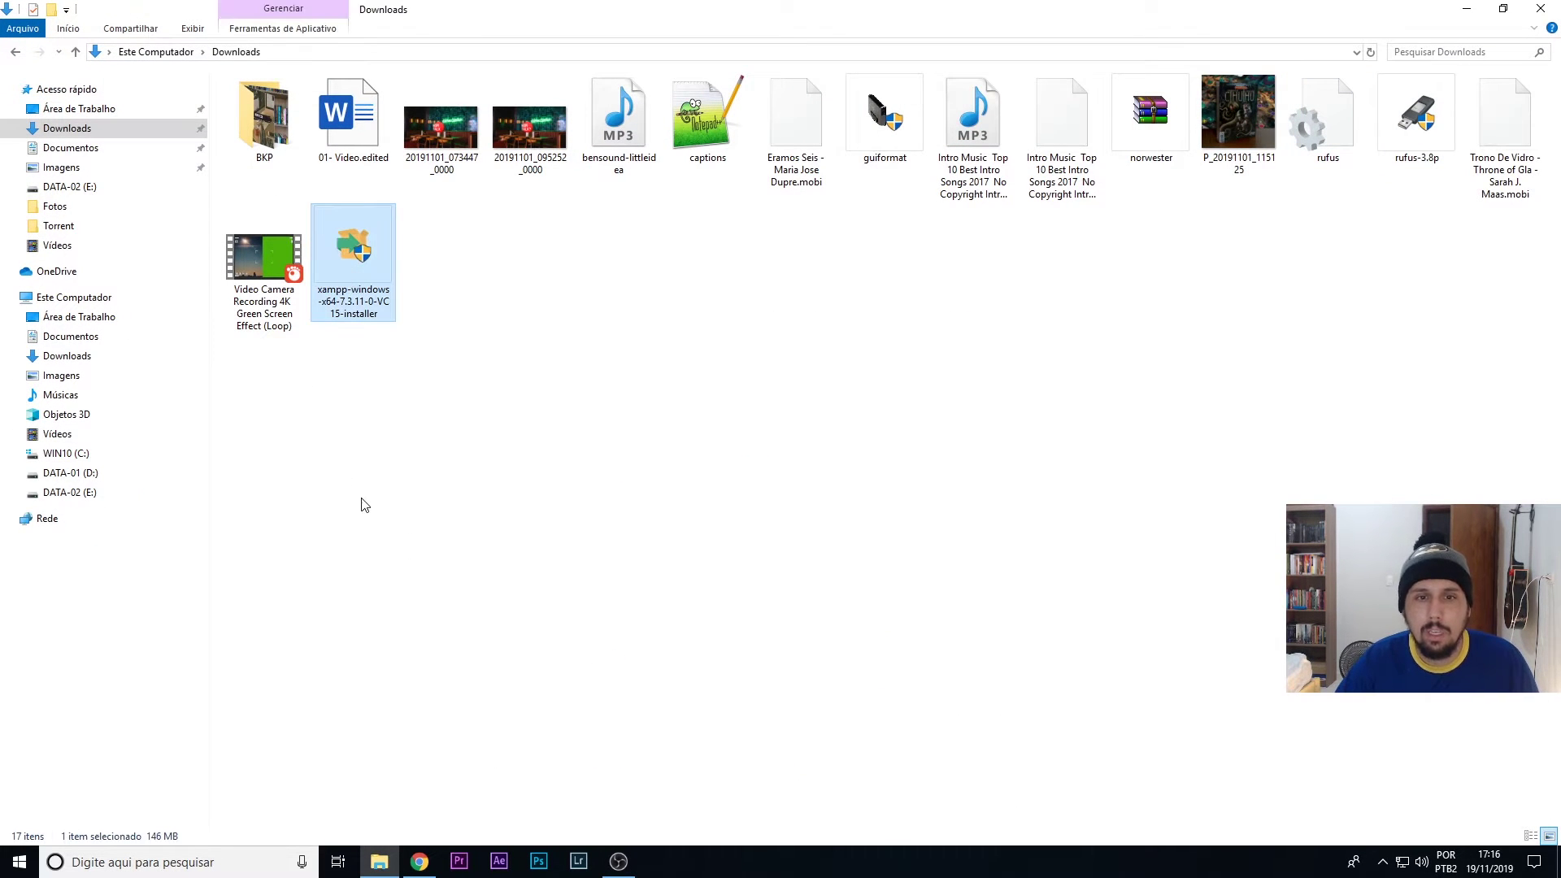
{"action": "key", "text": "ctrl+x"}
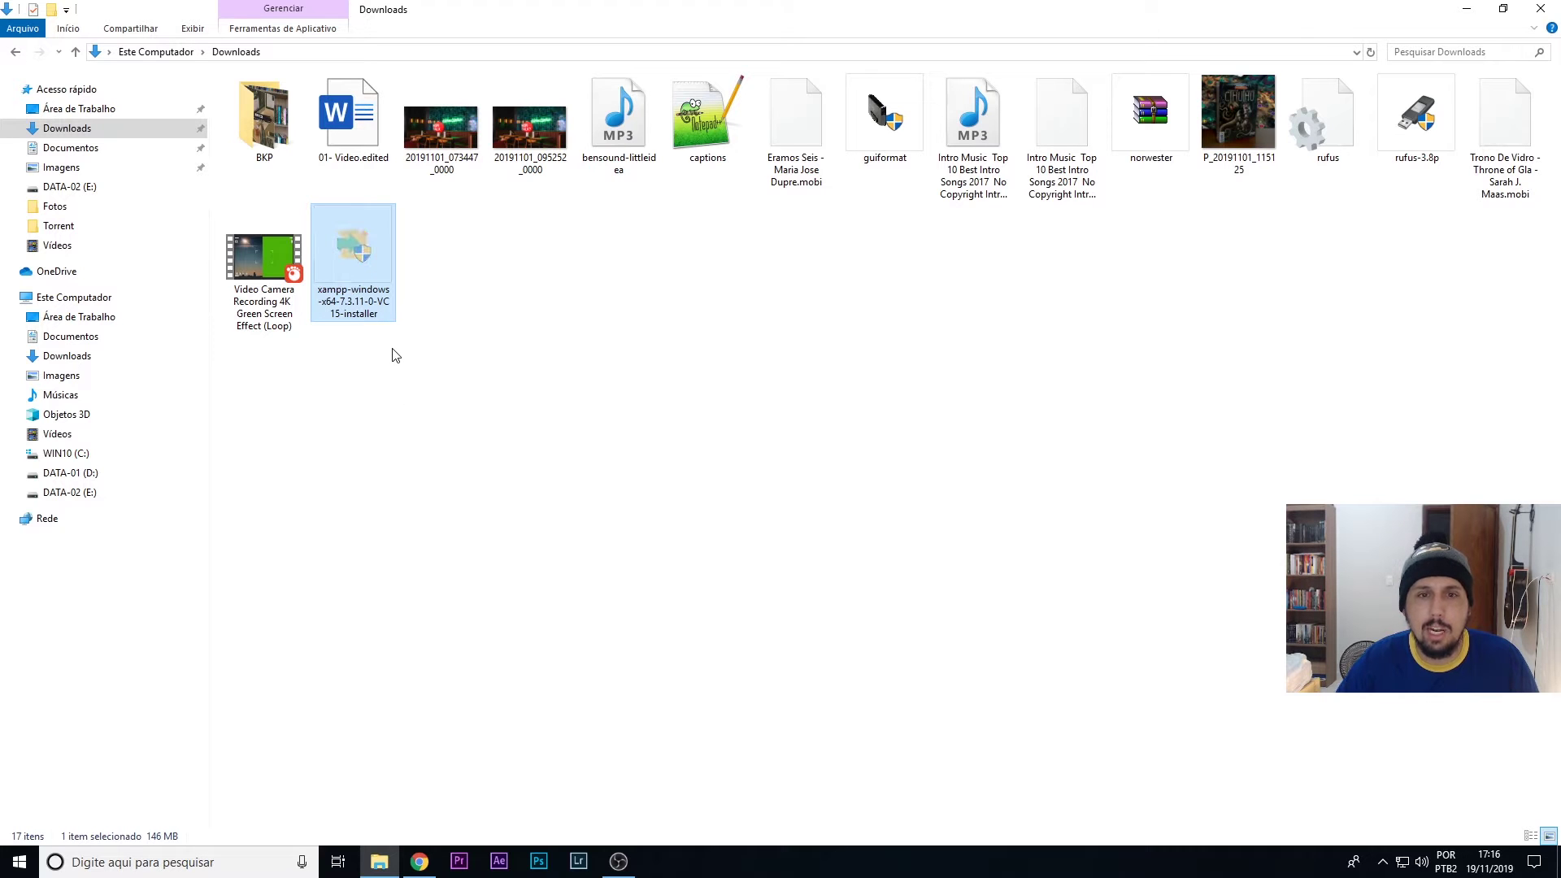
{"action": "key", "text": "super+d"}
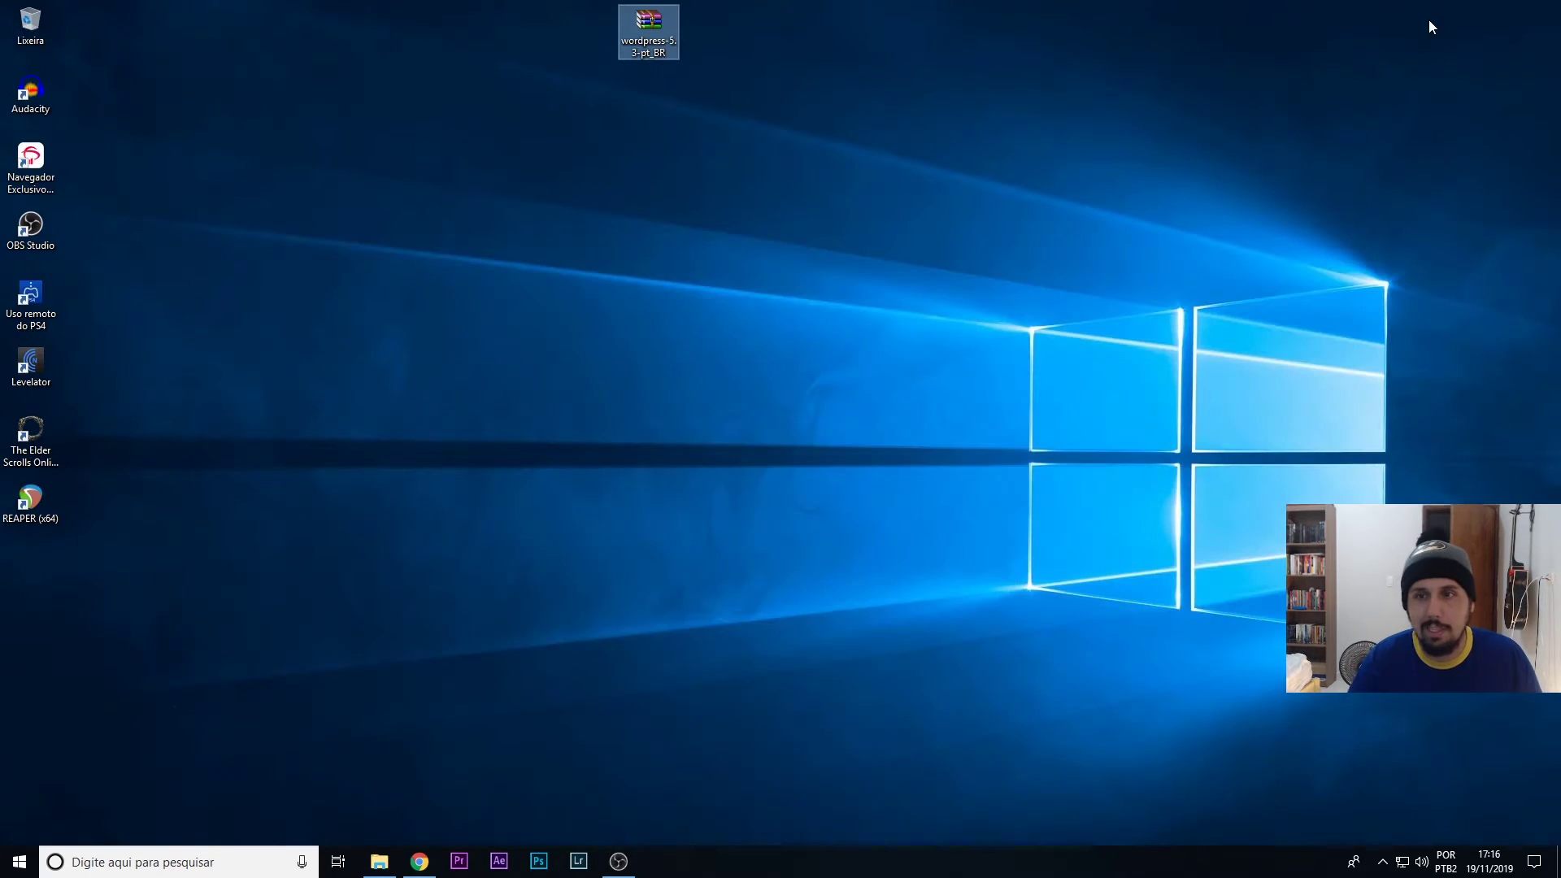
{"action": "left_click", "coordinate": [753, 368]}
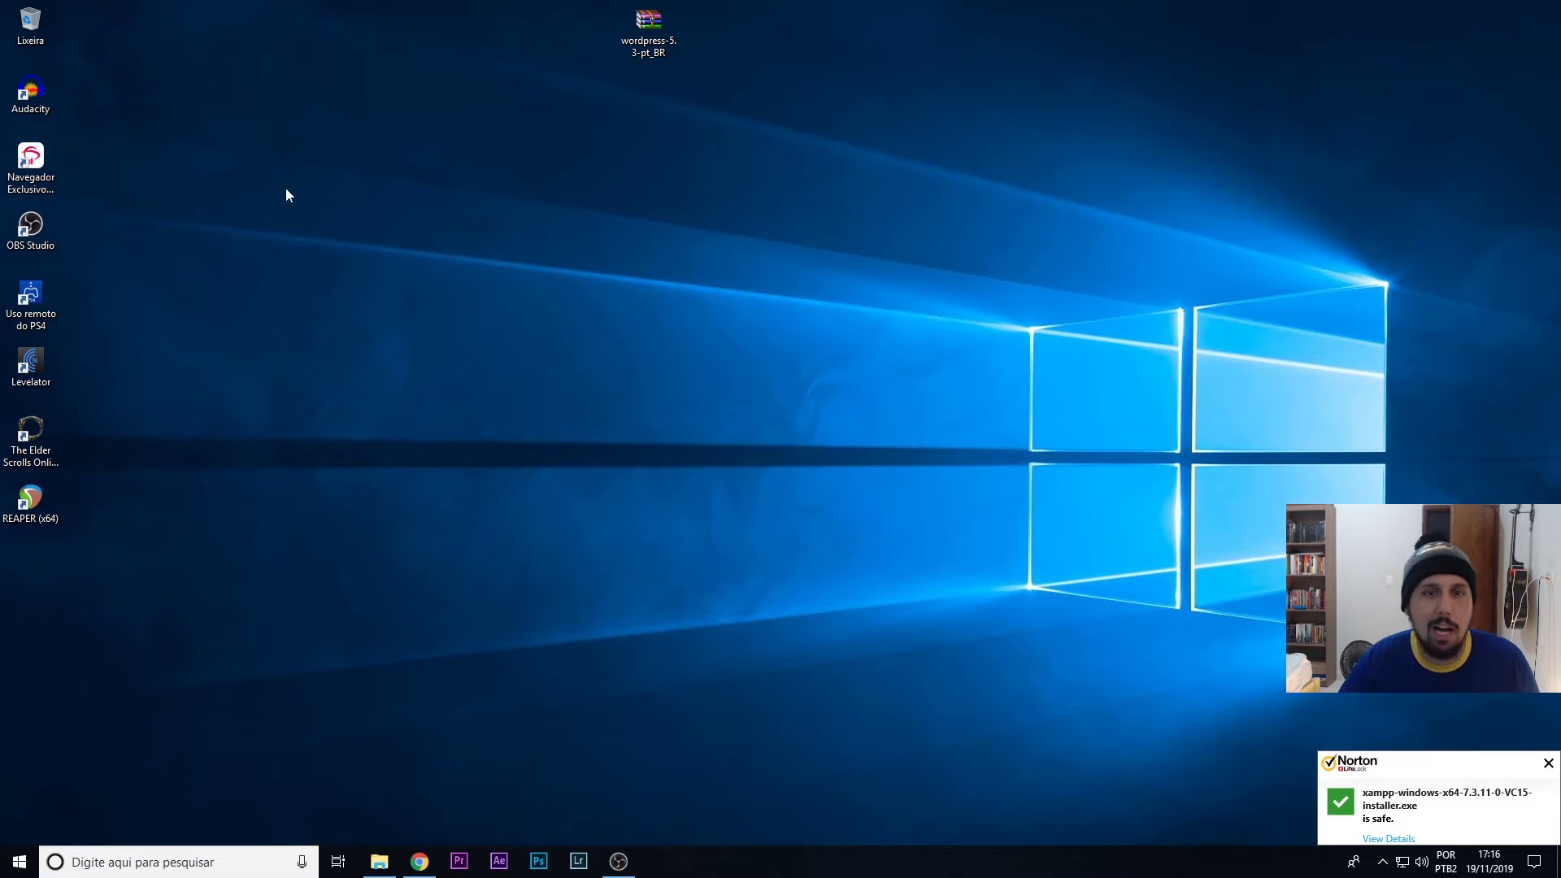
{"action": "key", "text": "ctrl+v"}
{"action": "left_click_drag", "start_coordinate": [31, 575], "coordinate": [698, 52]}
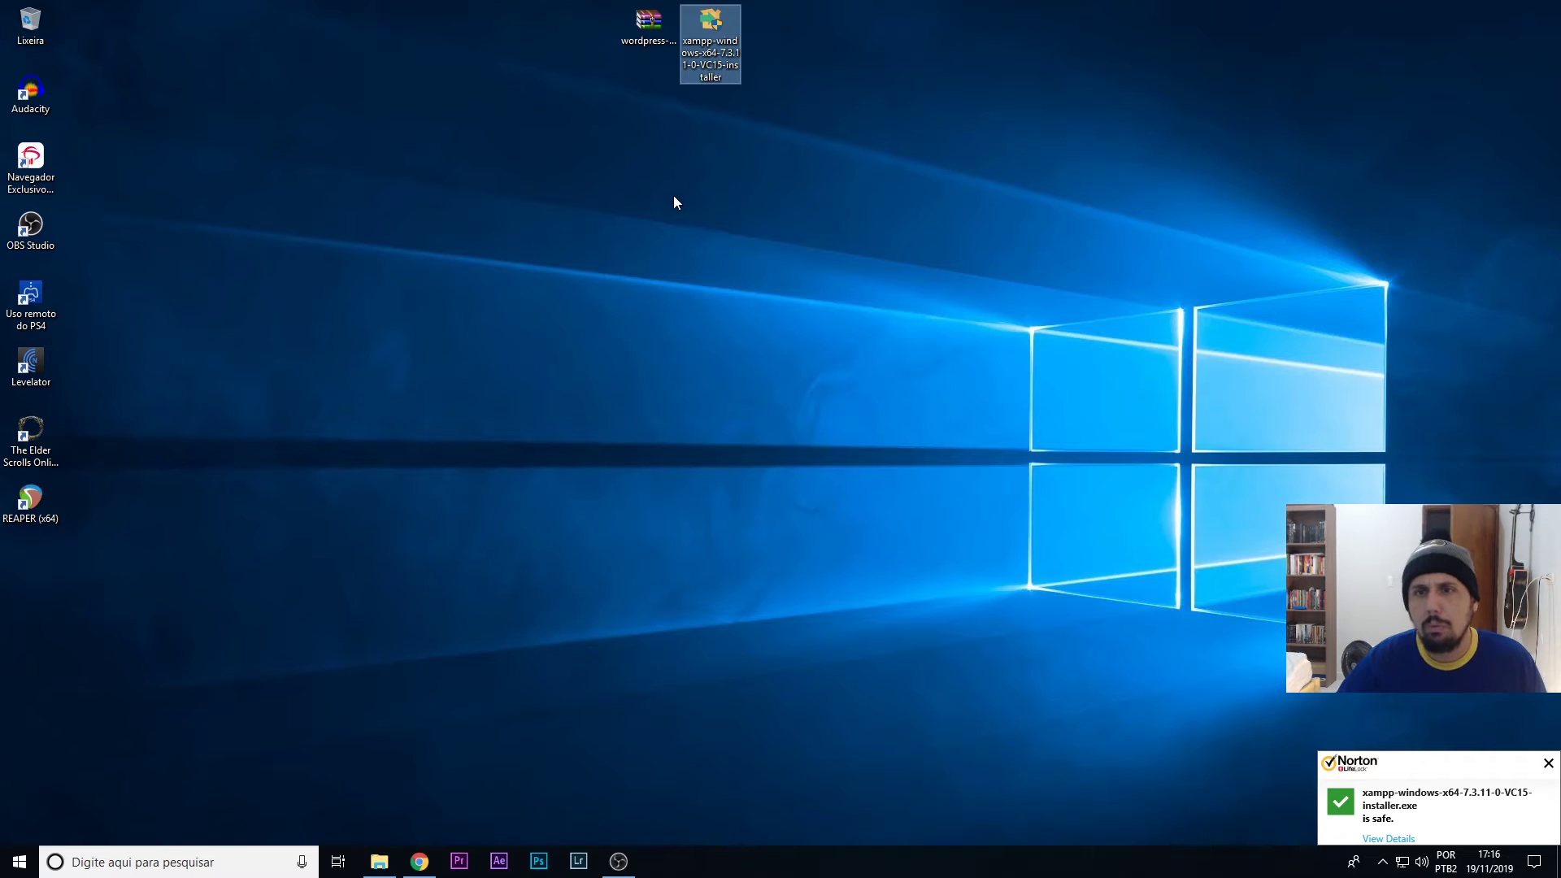
- Install XAMPP with all components into C:\xampp, skipping Bitnami info and the Control Panel launch
{"action": "double_click", "coordinate": [717, 40]}
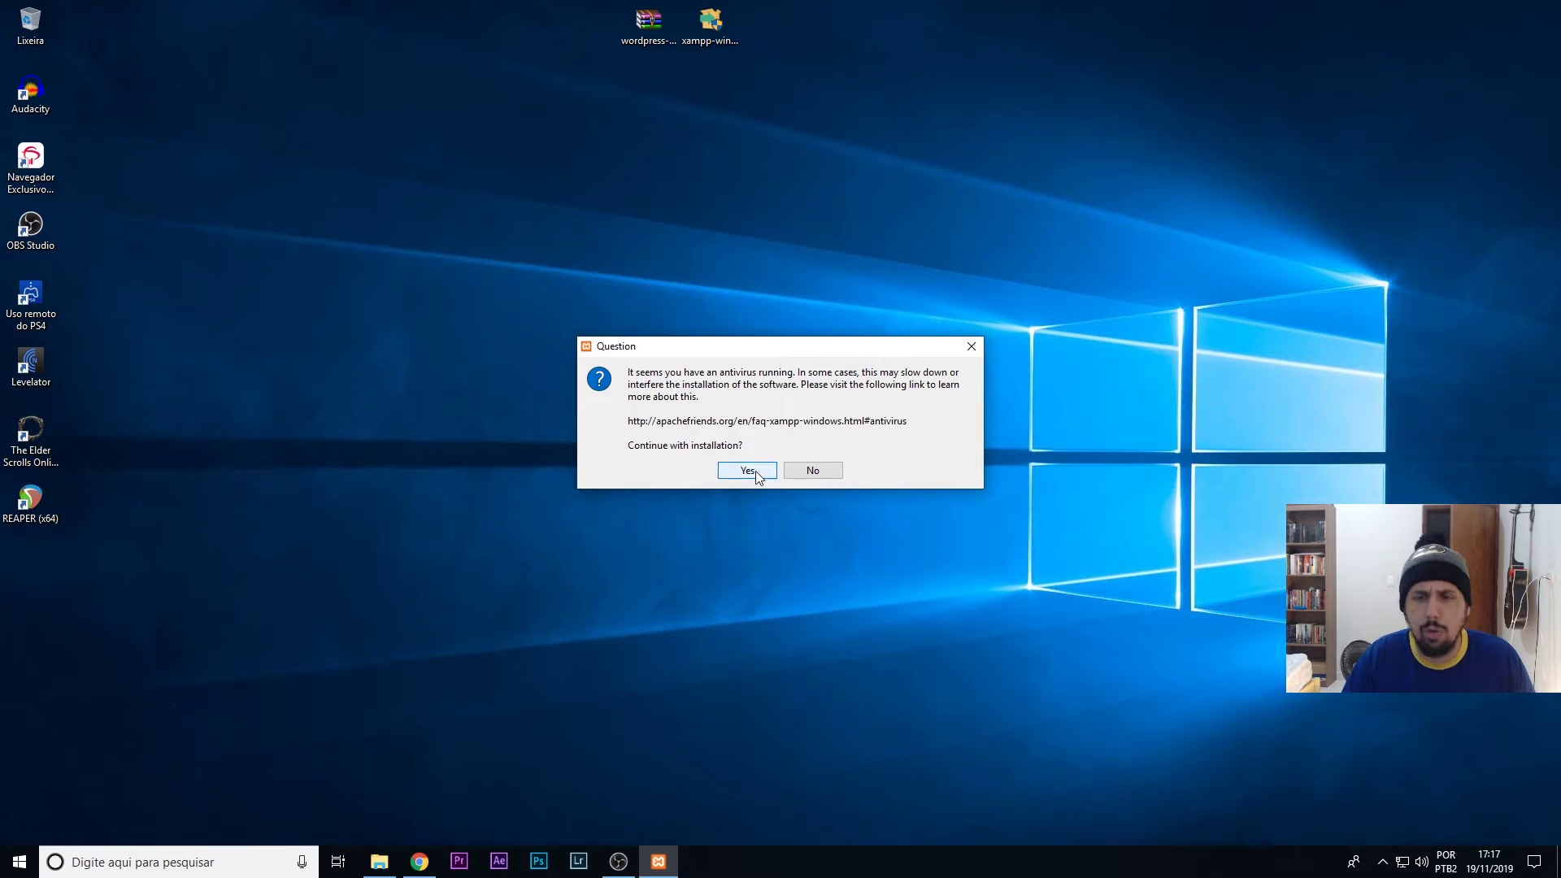
{"action": "left_click", "coordinate": [747, 470]}
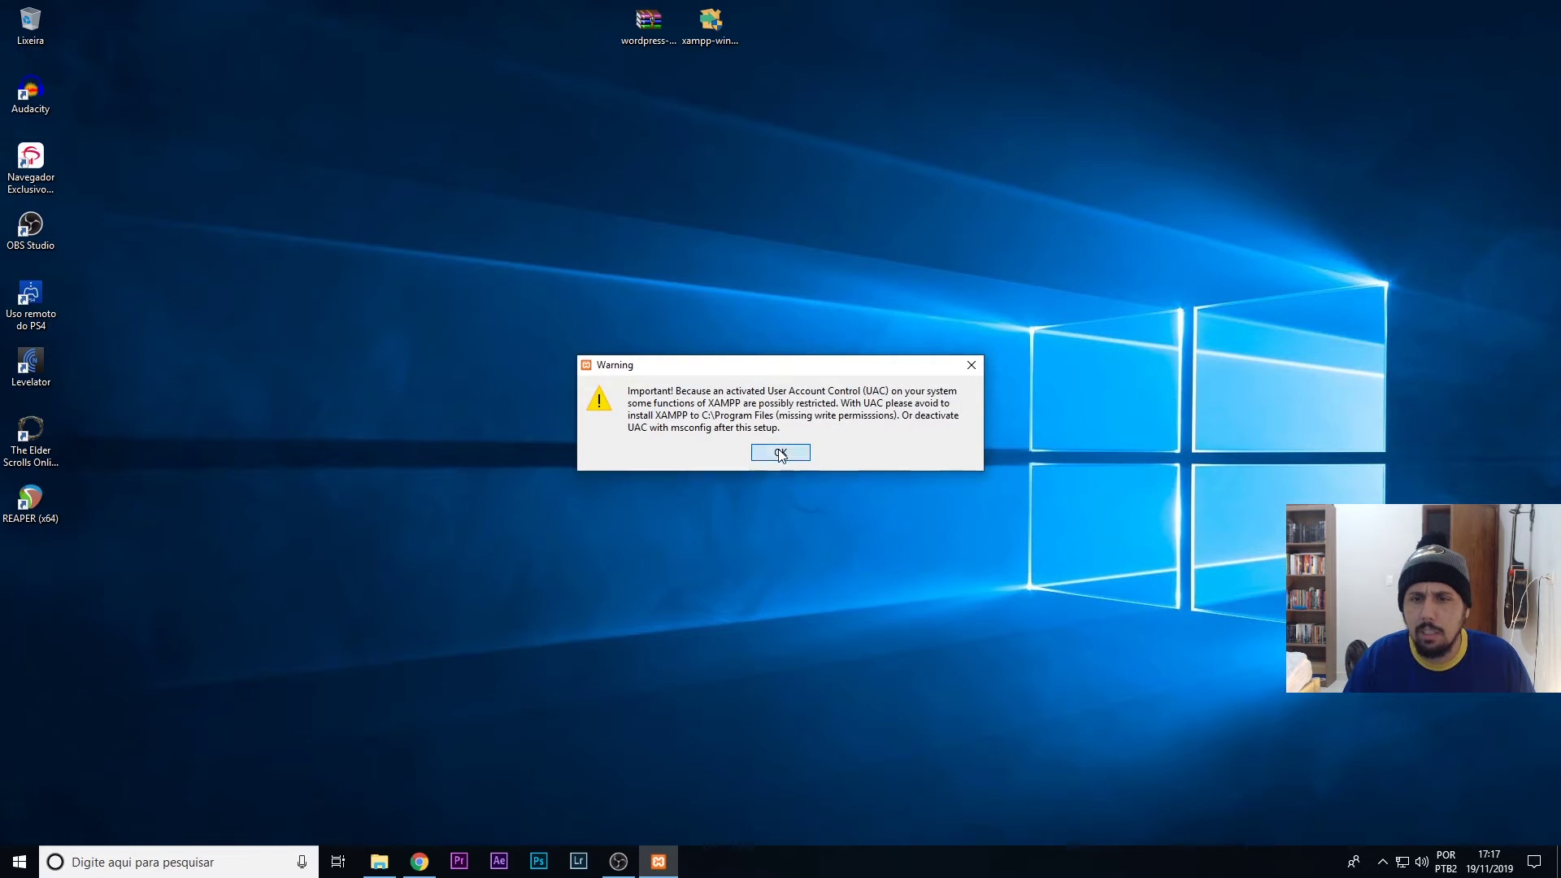
{"action": "left_click", "coordinate": [780, 453]}
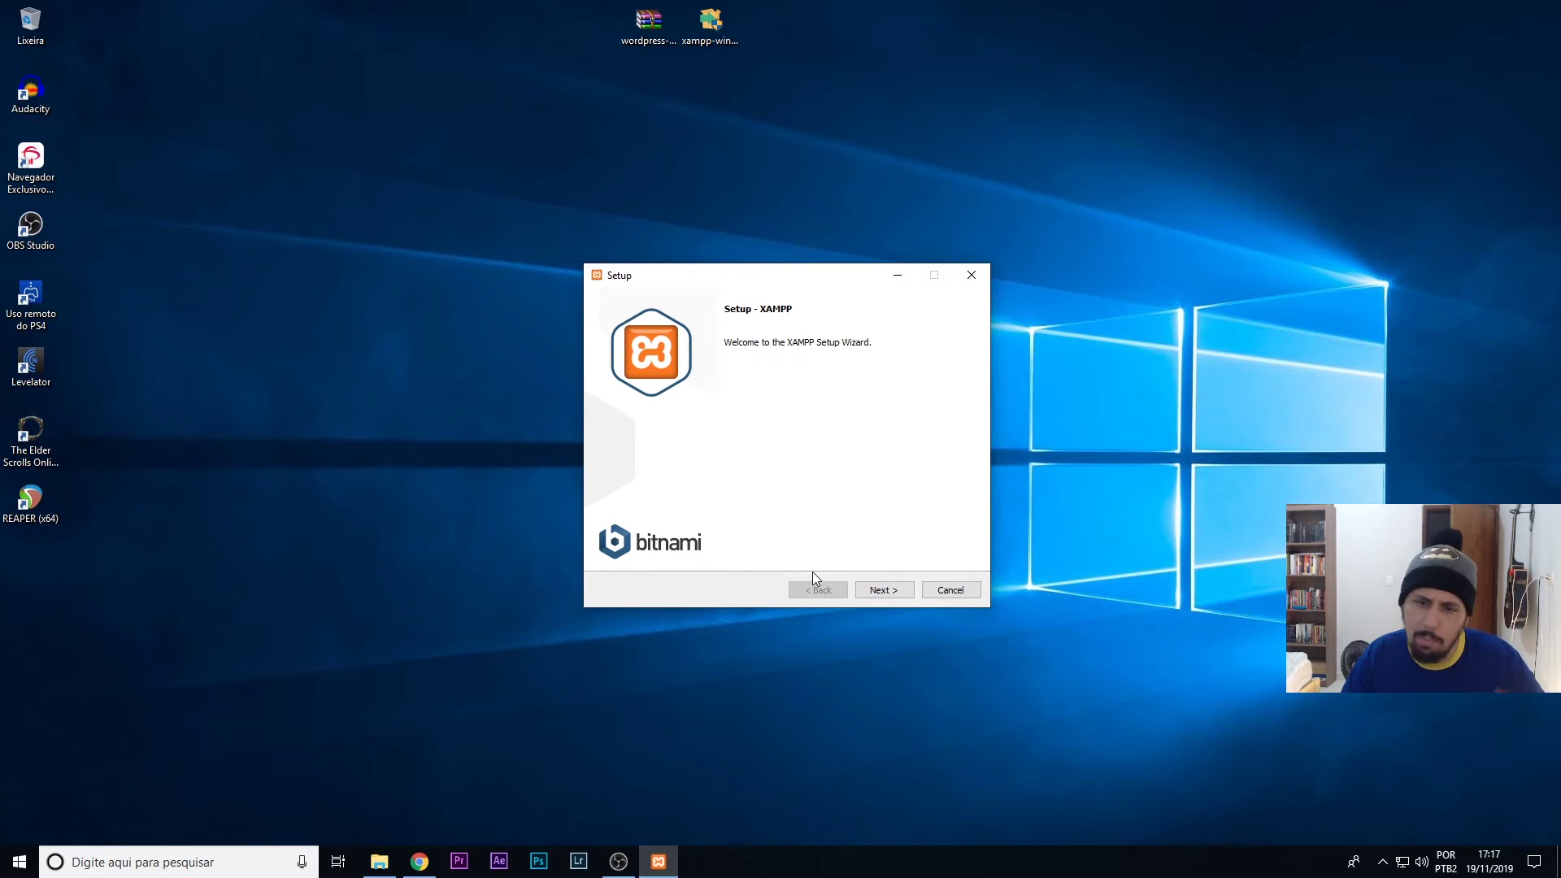
{"action": "left_click", "coordinate": [886, 590]}
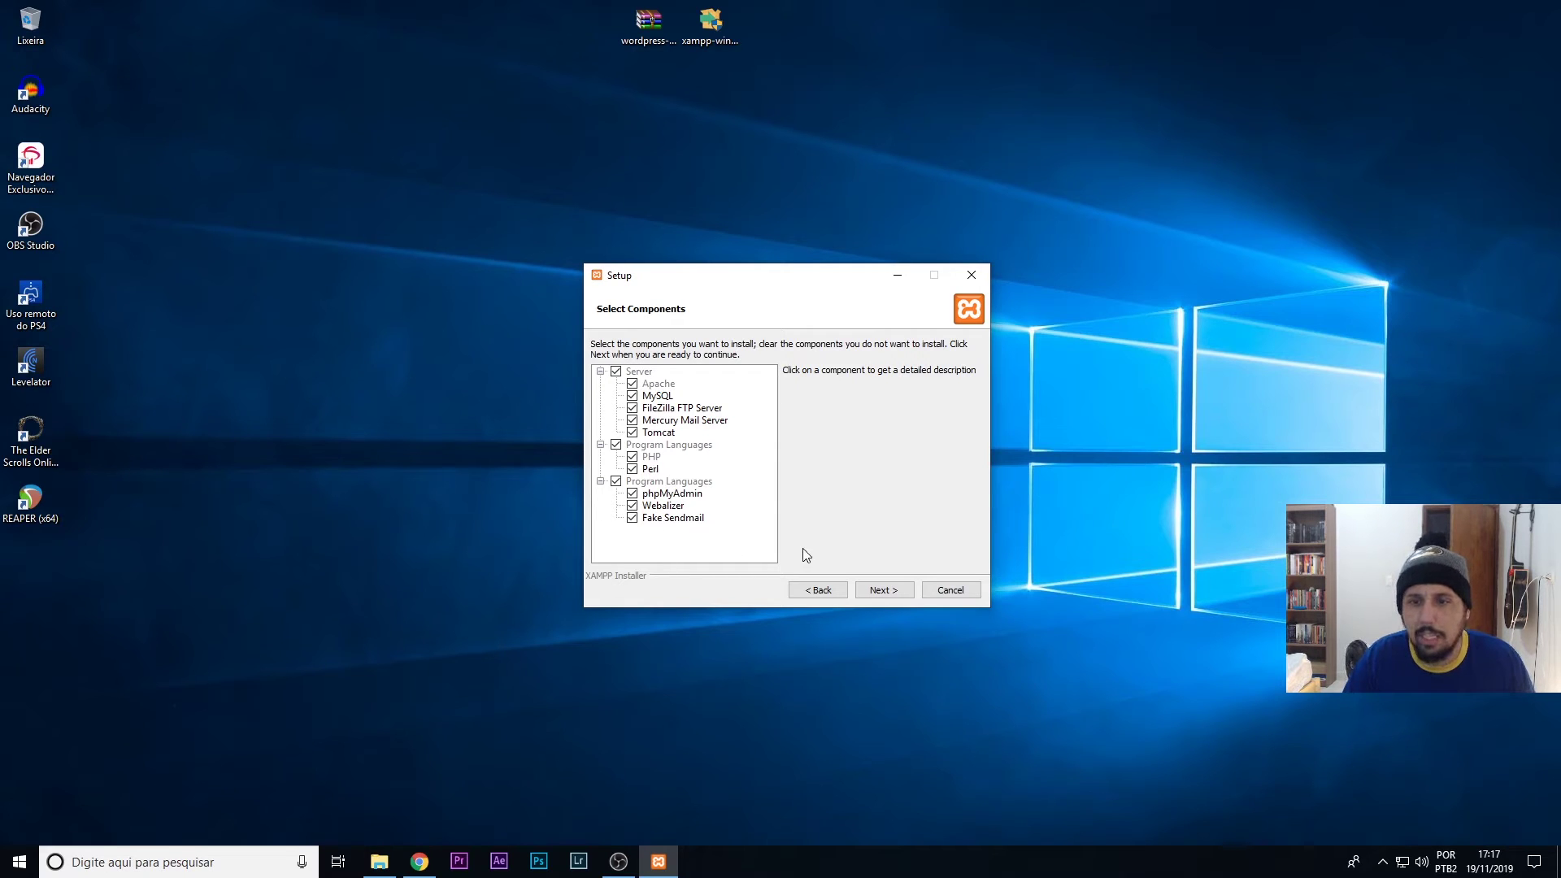
{"action": "left_click", "coordinate": [890, 591]}
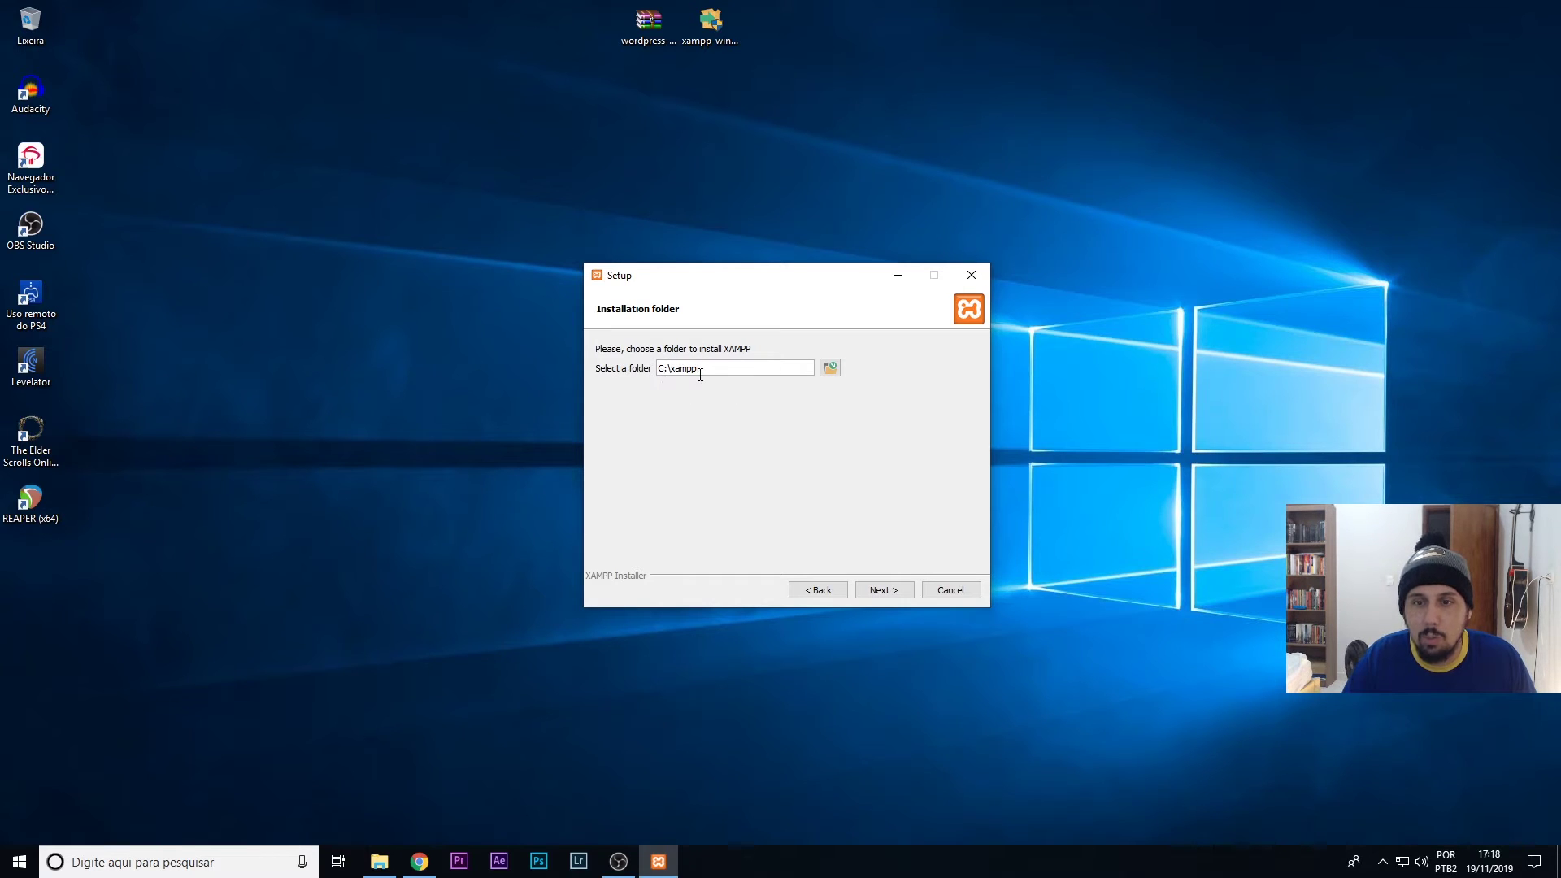
{"action": "left_click", "coordinate": [876, 592]}
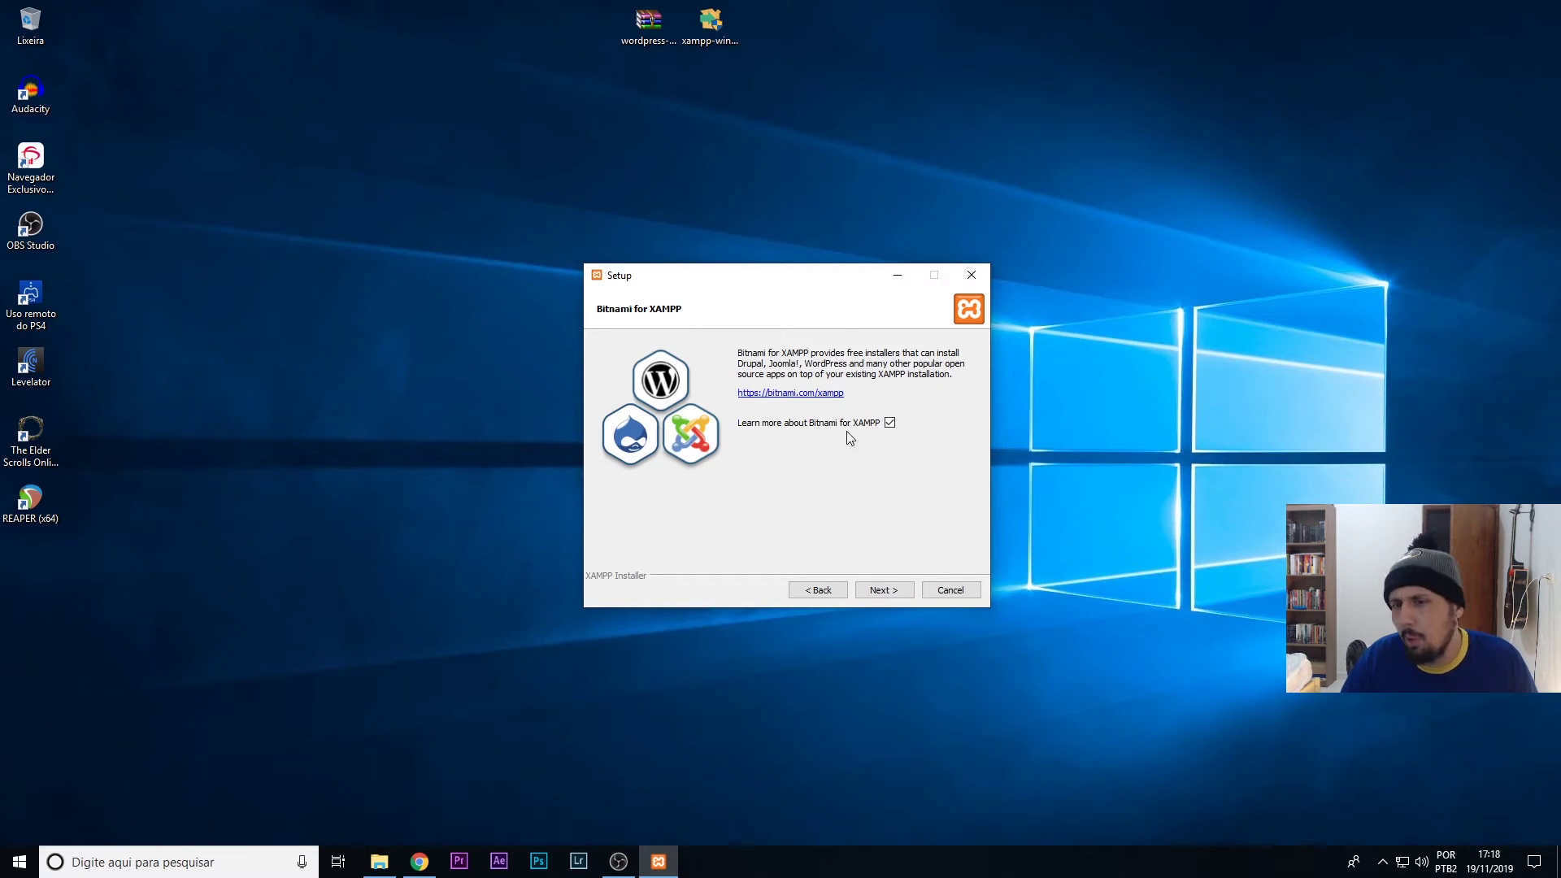
{"action": "left_click", "coordinate": [889, 422]}
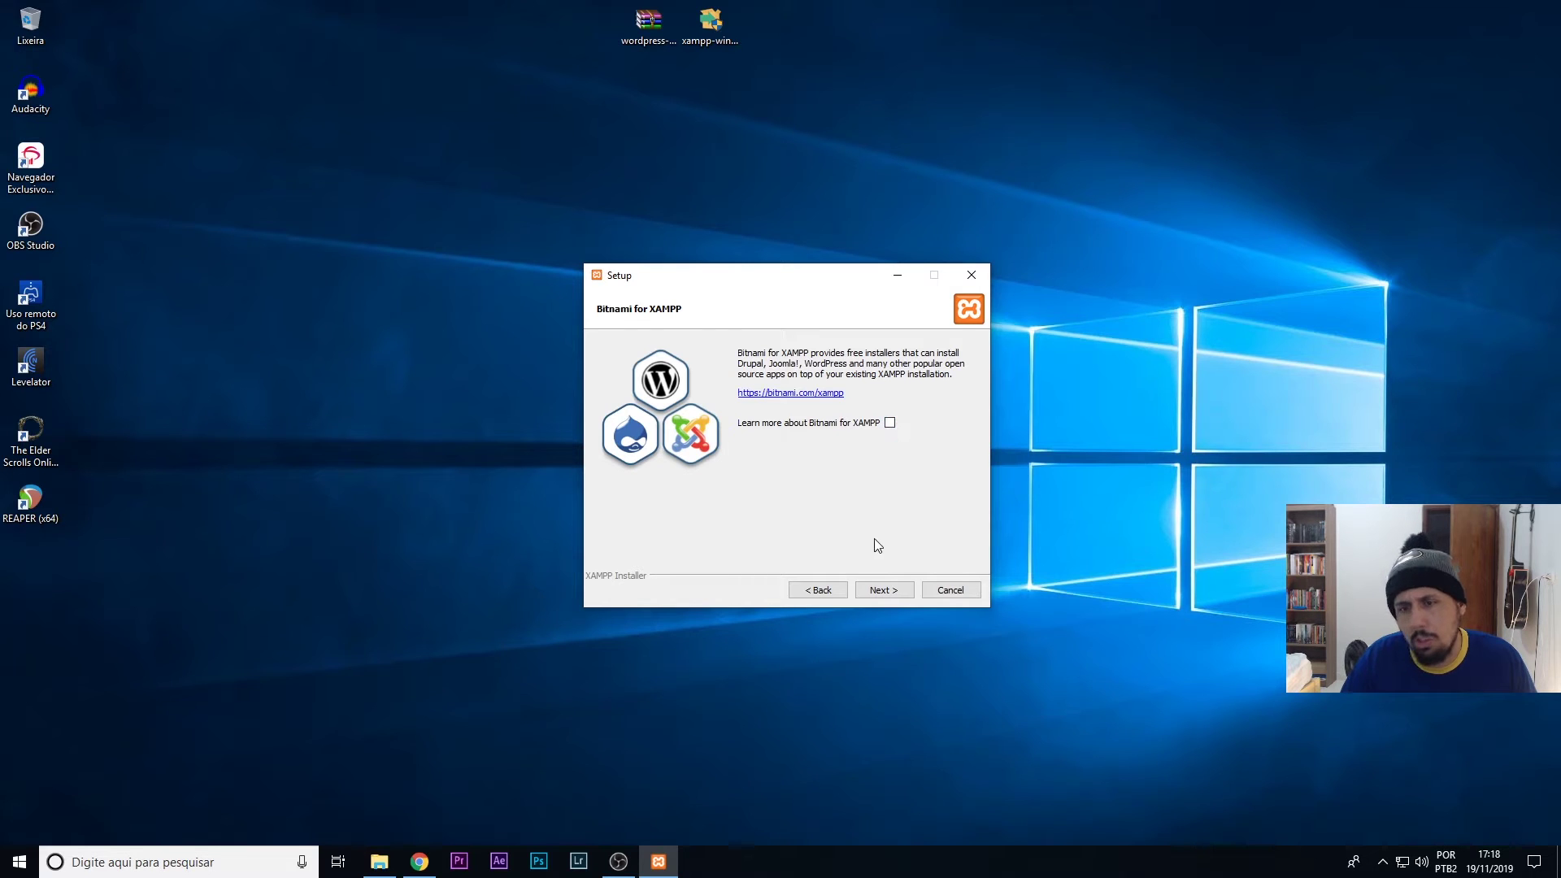
{"action": "left_click", "coordinate": [886, 592]}
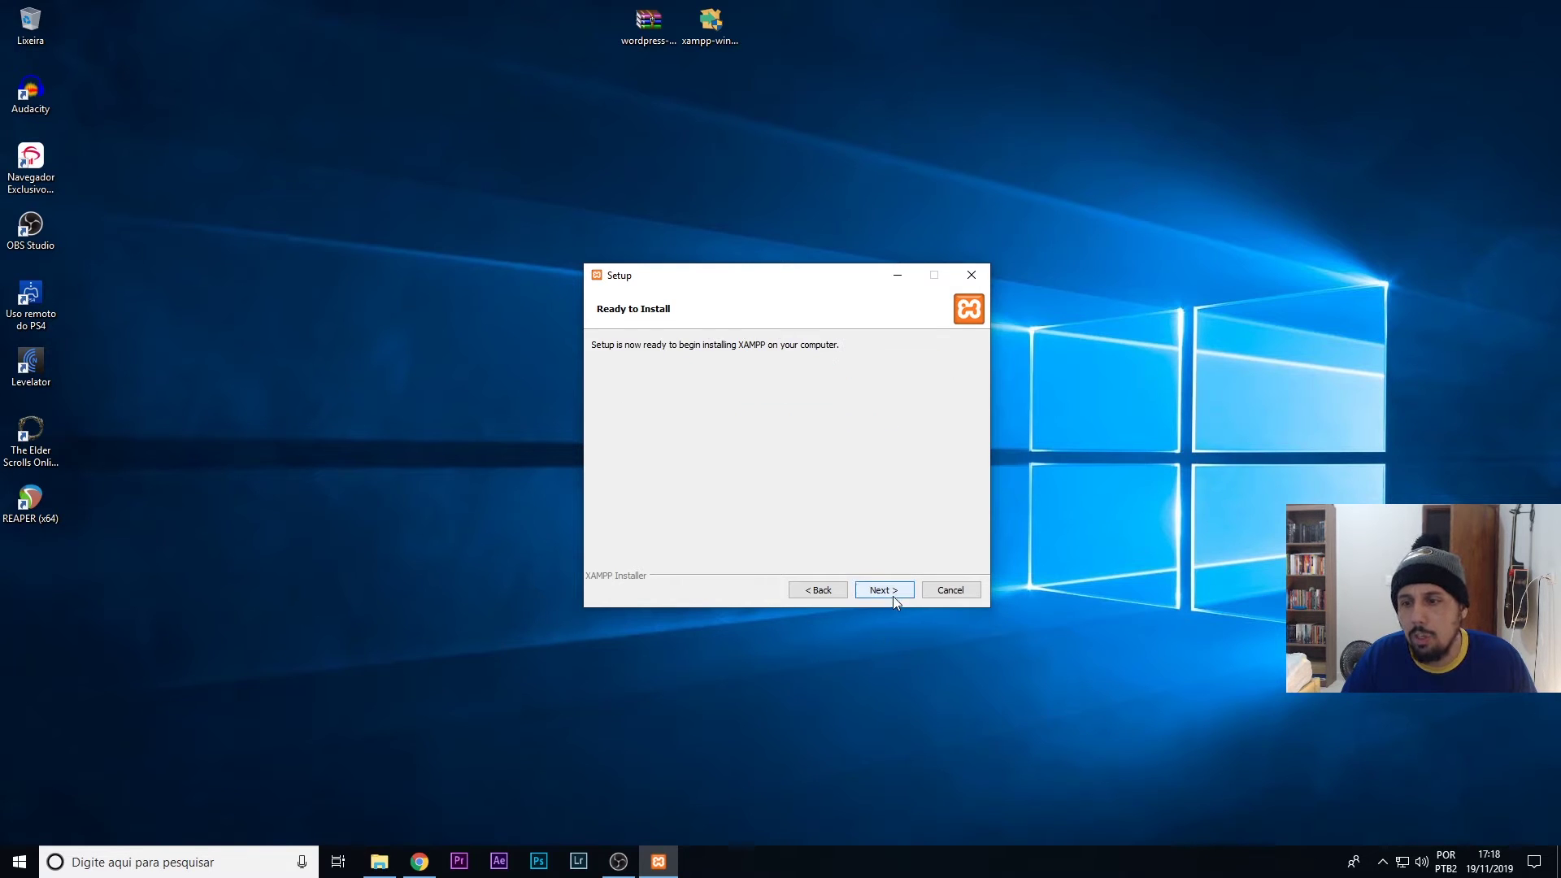
{"action": "left_click", "coordinate": [893, 593]}
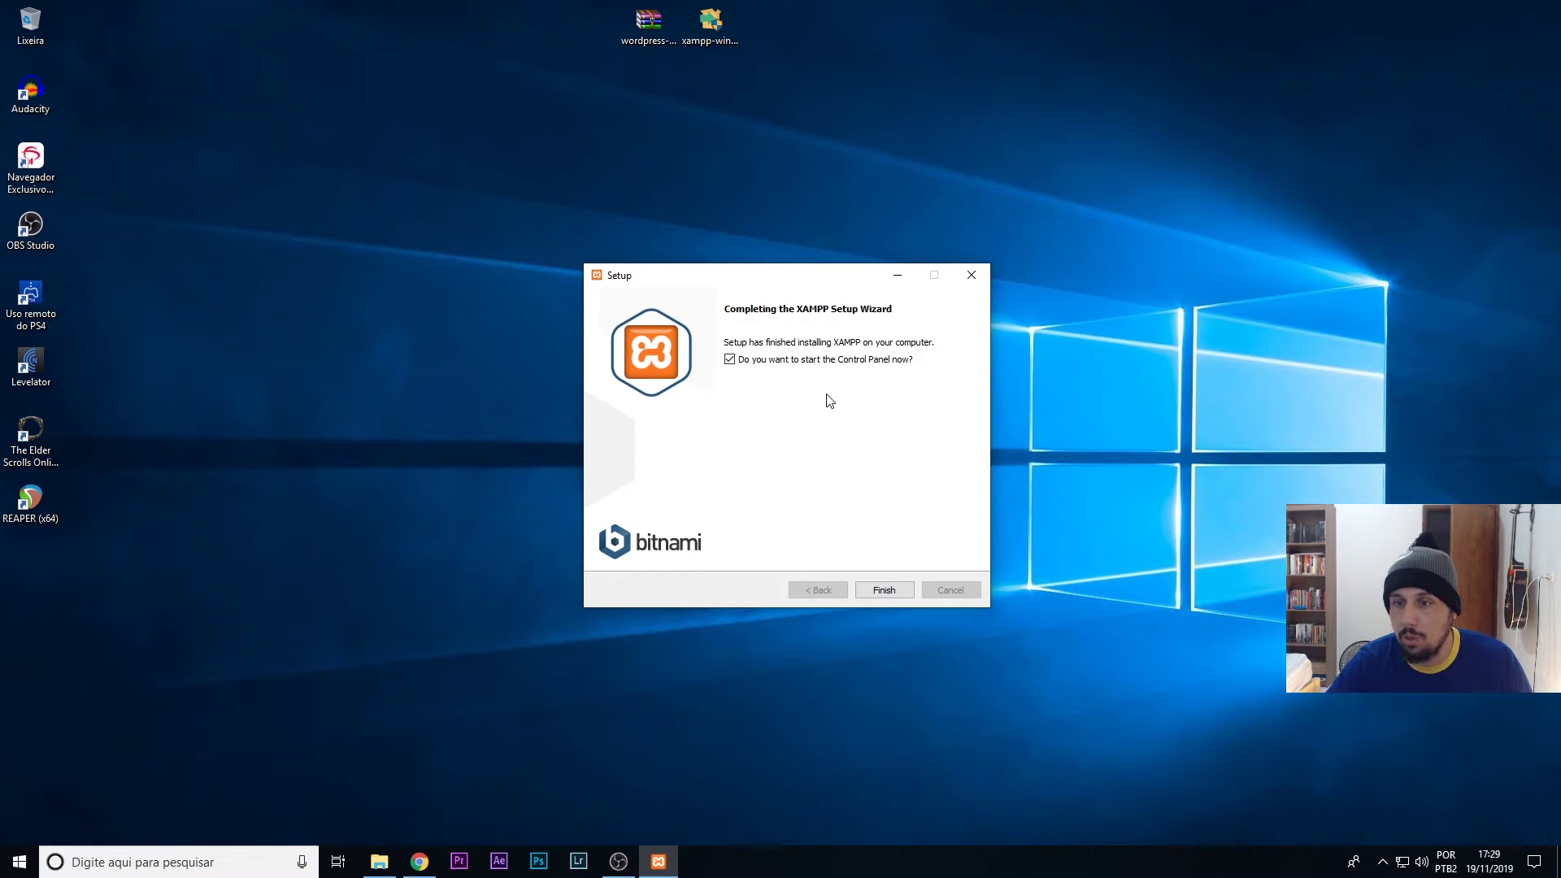
{"action": "left_click", "coordinate": [889, 590]}
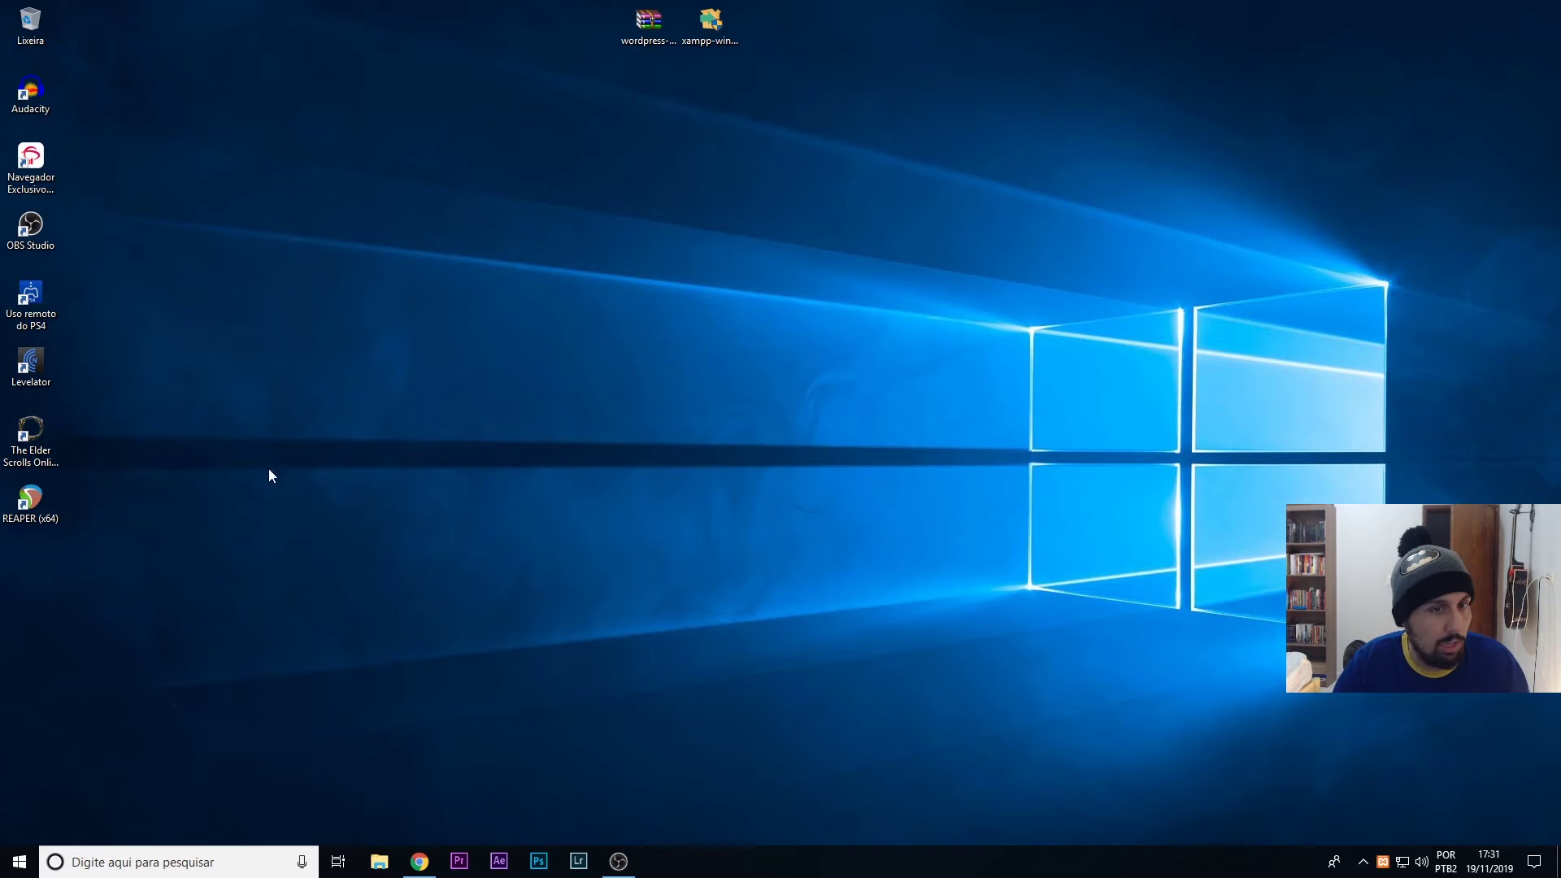
{"action": "left_click", "coordinate": [20, 861]}
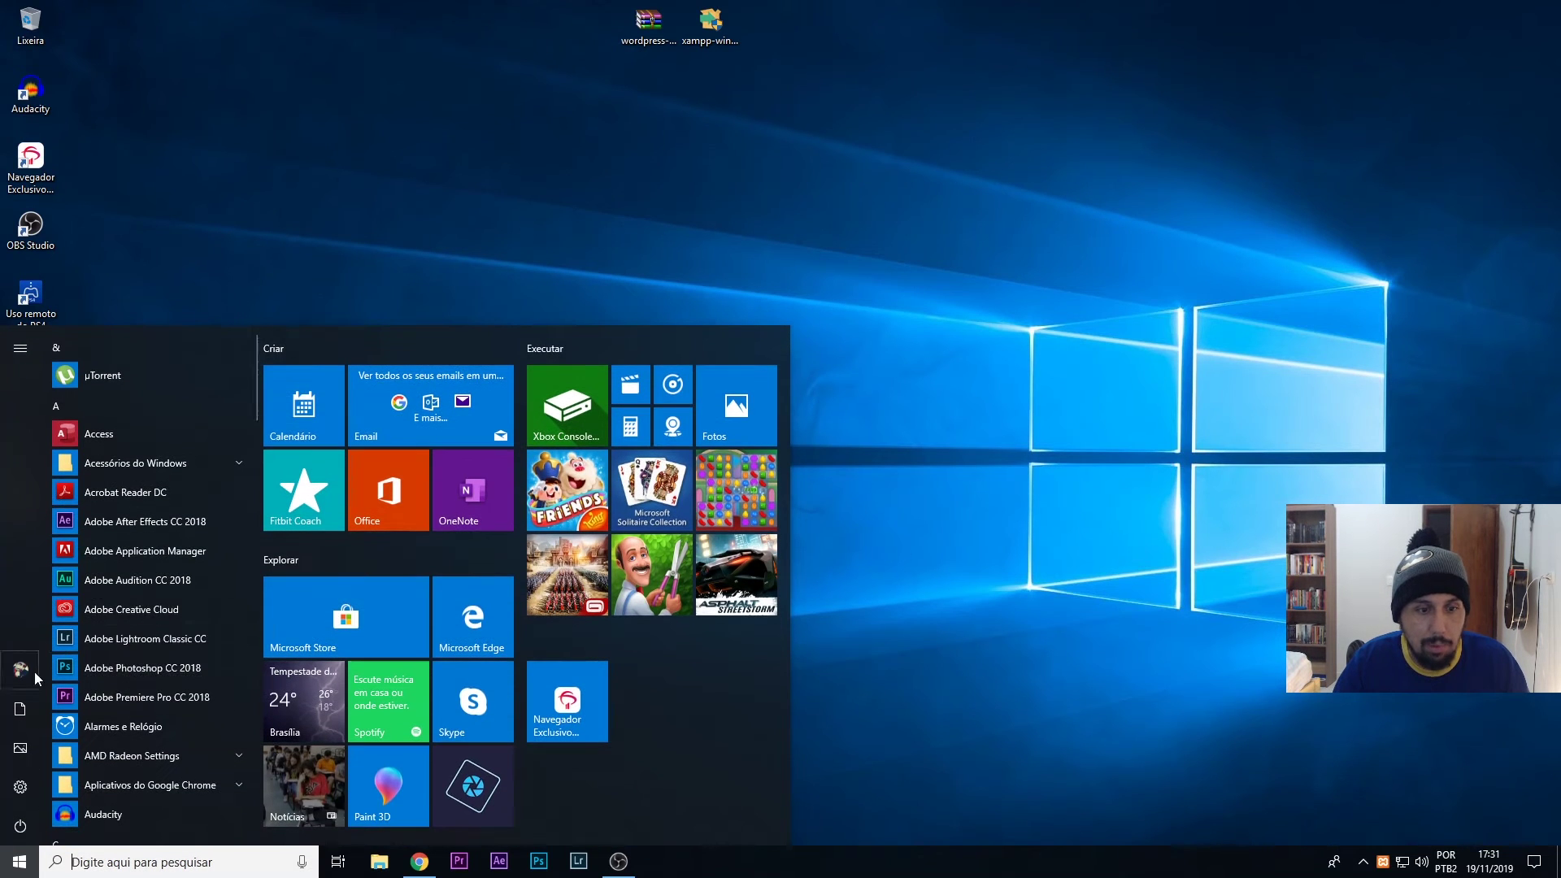
{"action": "left_click", "coordinate": [434, 68]}
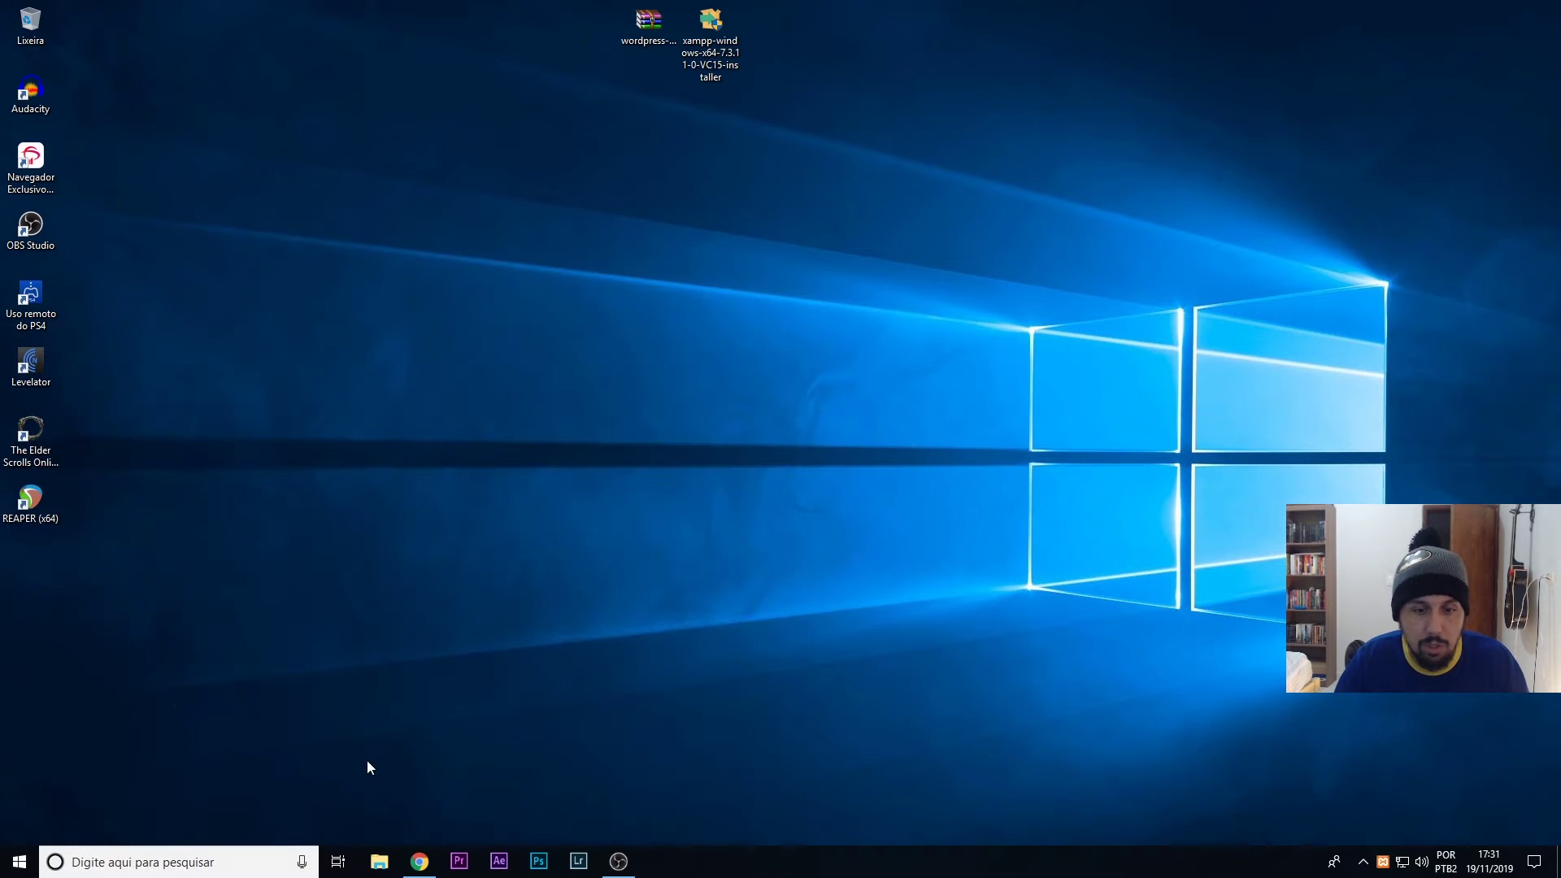
- Open the C:\xampp folder and launch xampp-control
{"action": "left_click", "coordinate": [378, 861]}
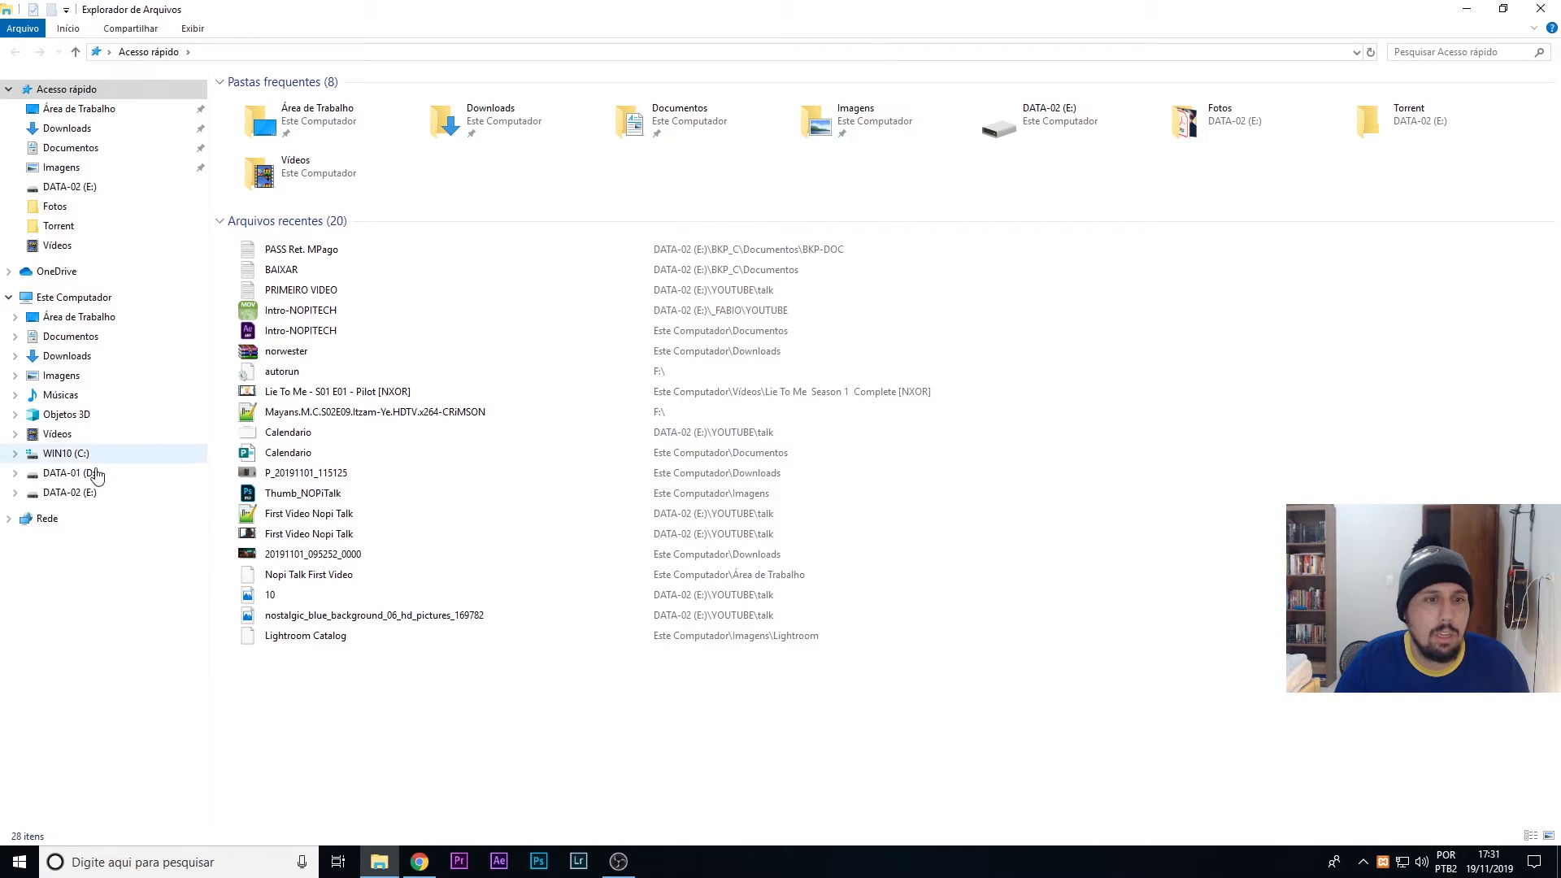
{"action": "left_click", "coordinate": [71, 459]}
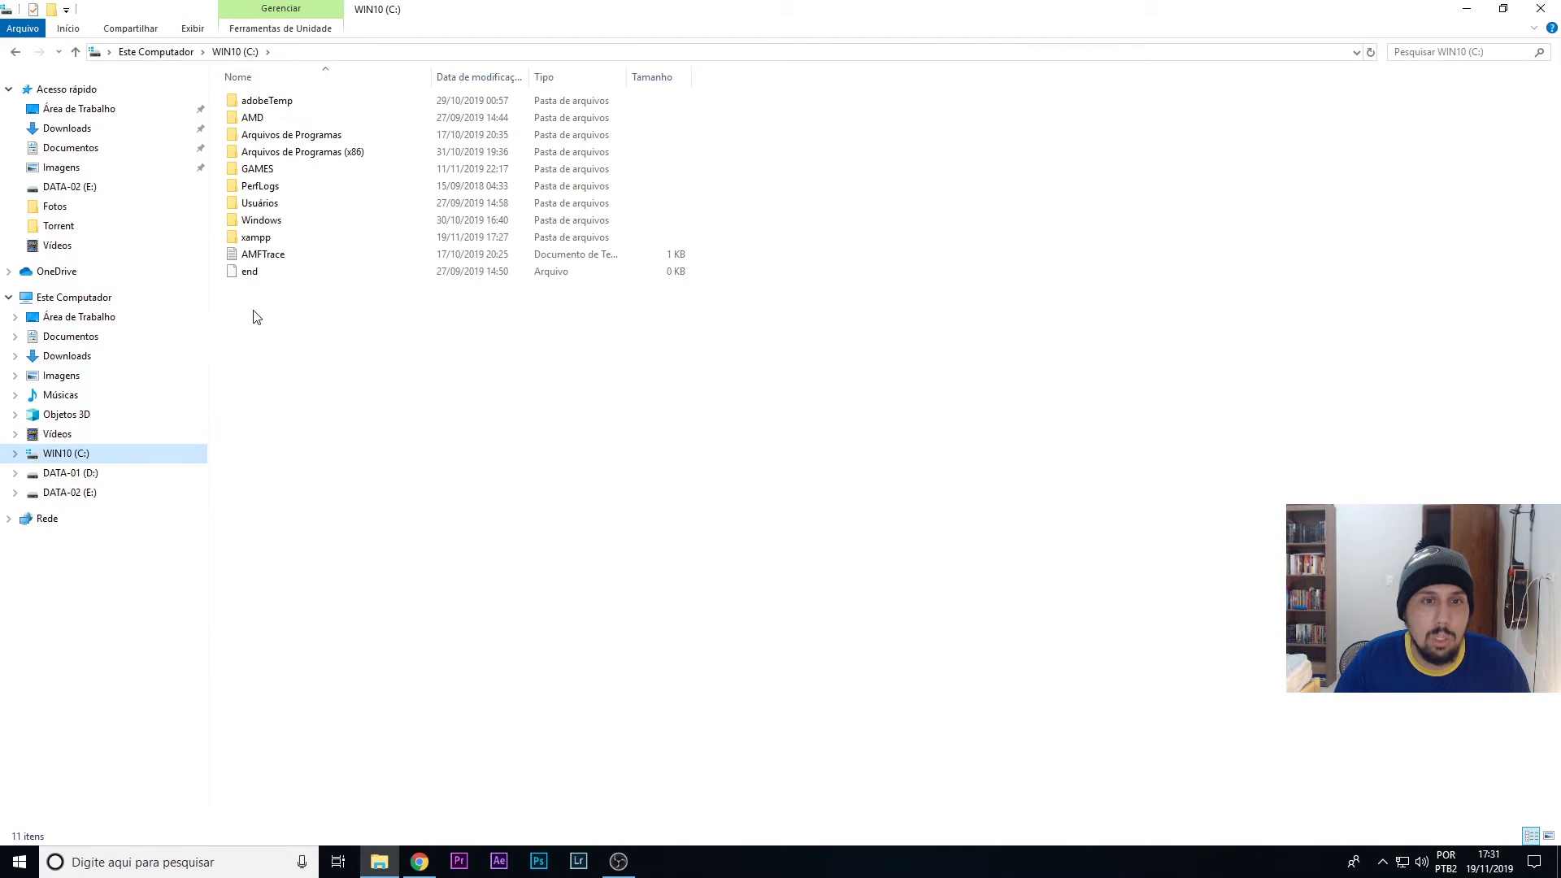
{"action": "double_click", "coordinate": [255, 237]}
{"action": "scroll", "coordinate": [334, 418], "scroll_direction": "down", "scroll_amount": 3}
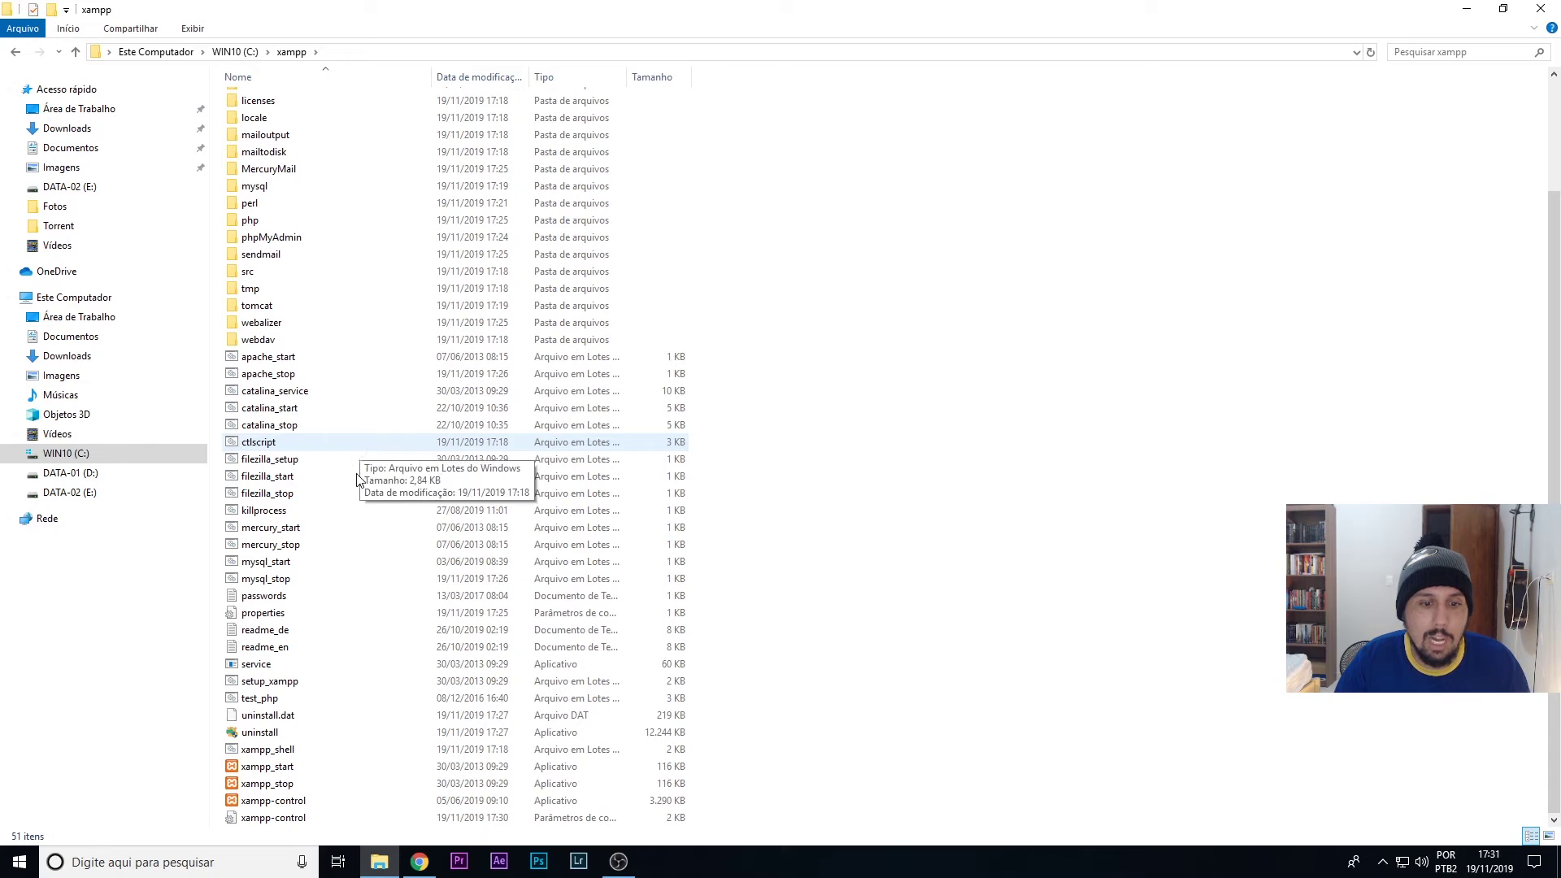
{"action": "double_click", "coordinate": [289, 802]}
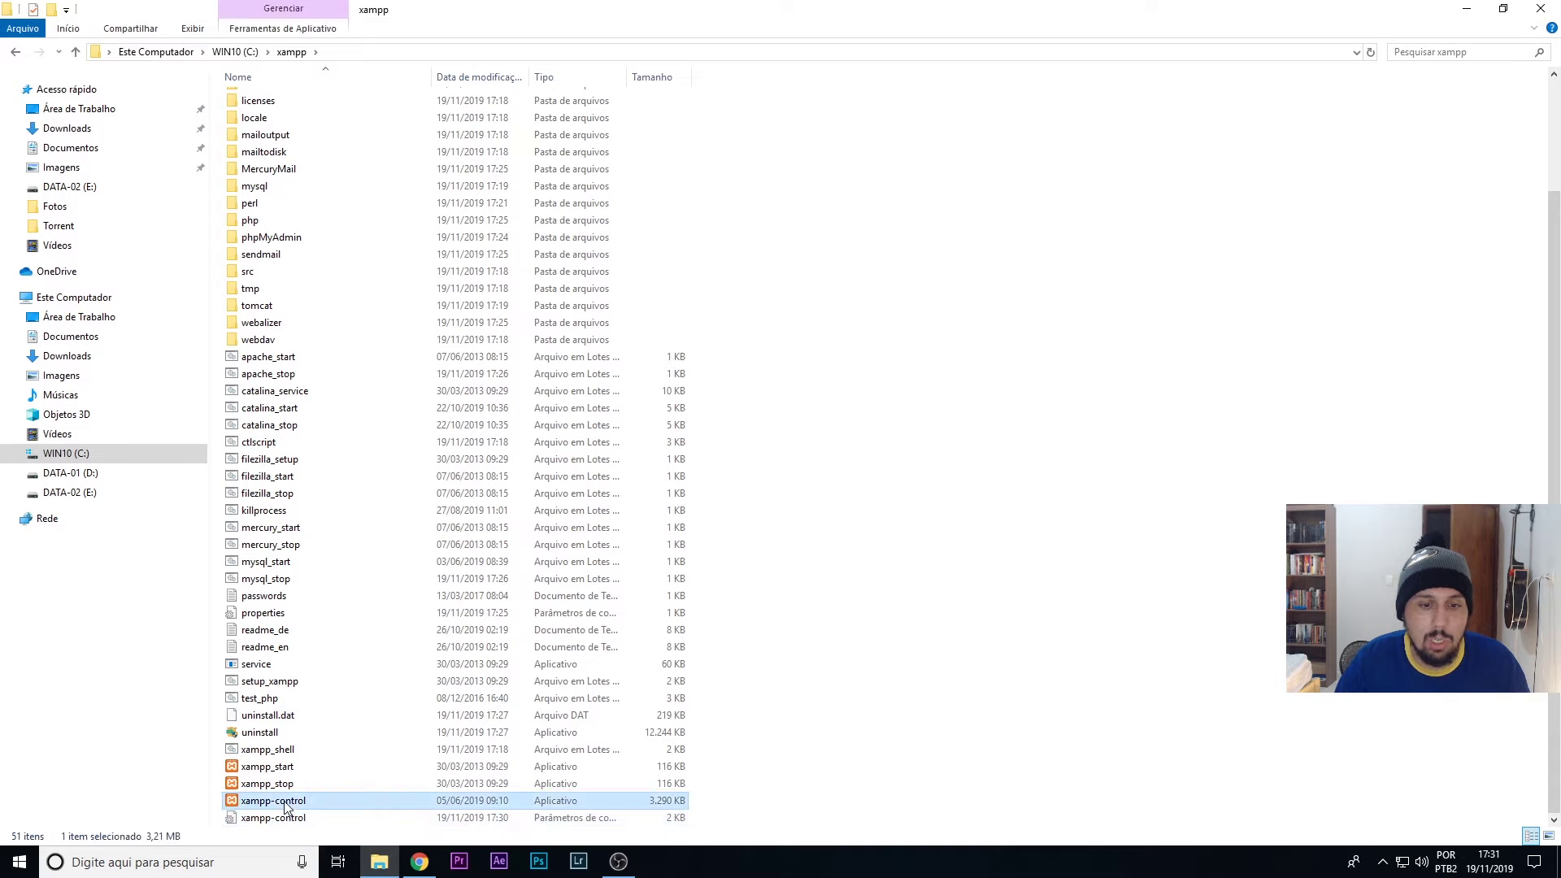
- Create a desktop shortcut to xampp-control via Enviar para > Área de trabalho
{"action": "right_click", "coordinate": [318, 800]}
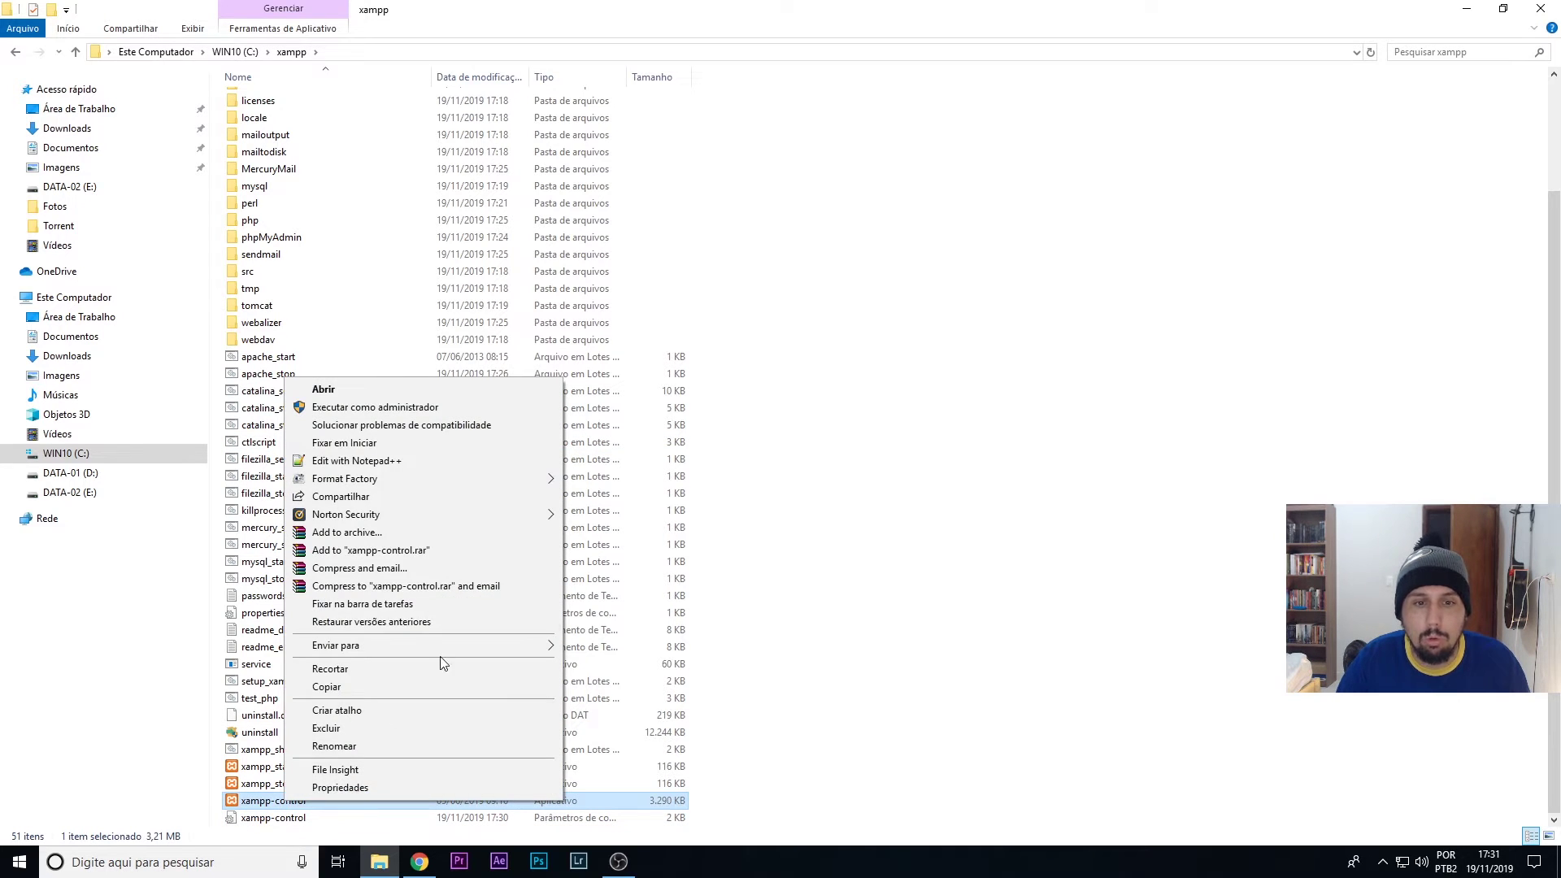
{"action": "mouse_move", "coordinate": [527, 645]}
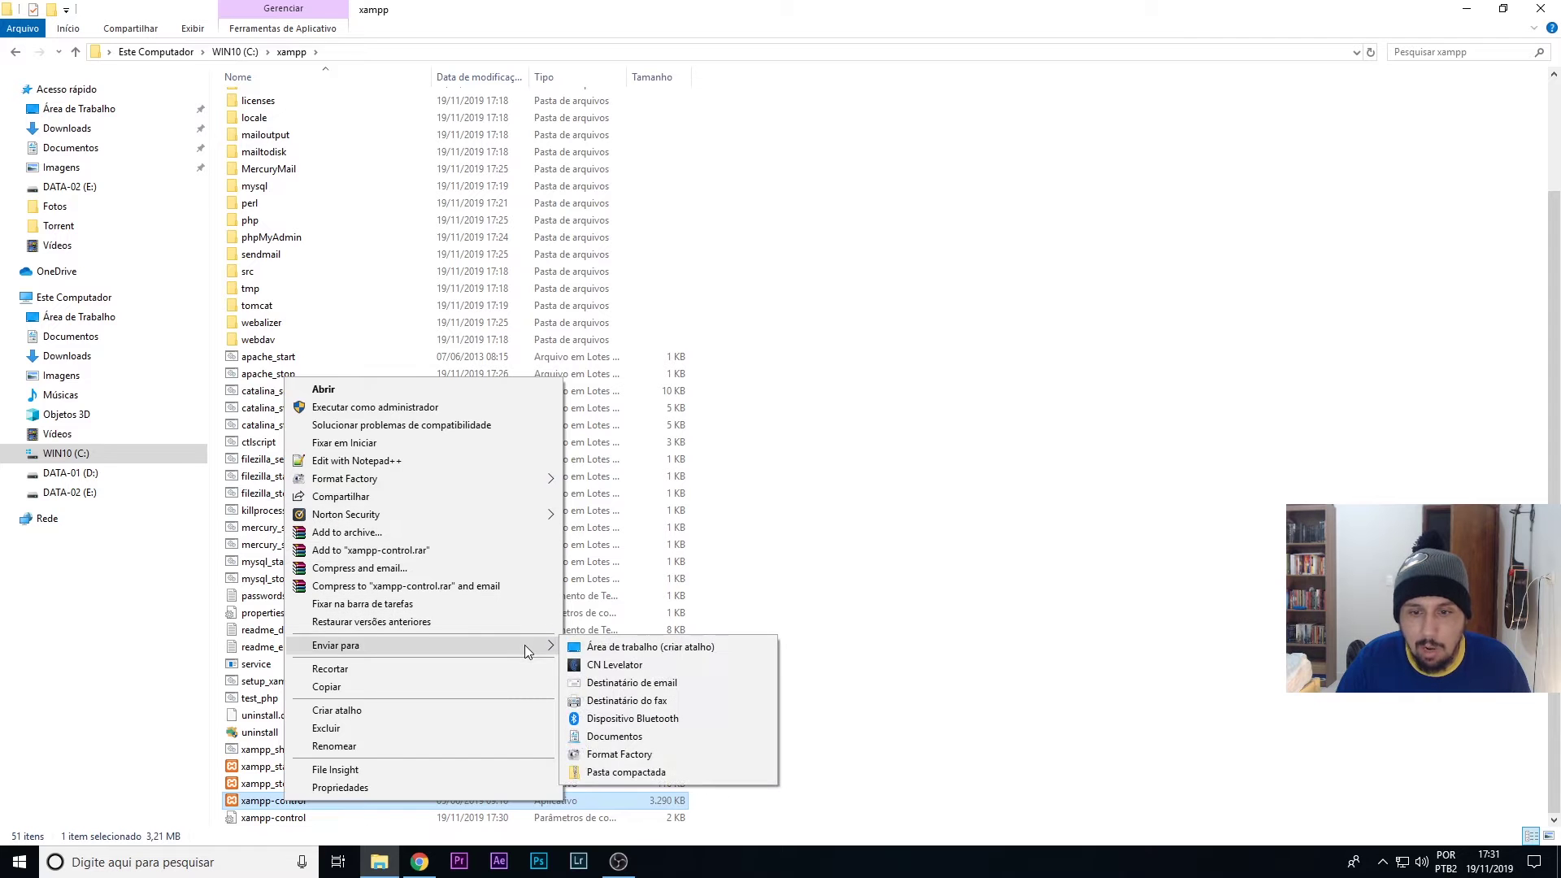
{"action": "left_click", "coordinate": [693, 647]}
{"action": "key", "text": "super+d"}
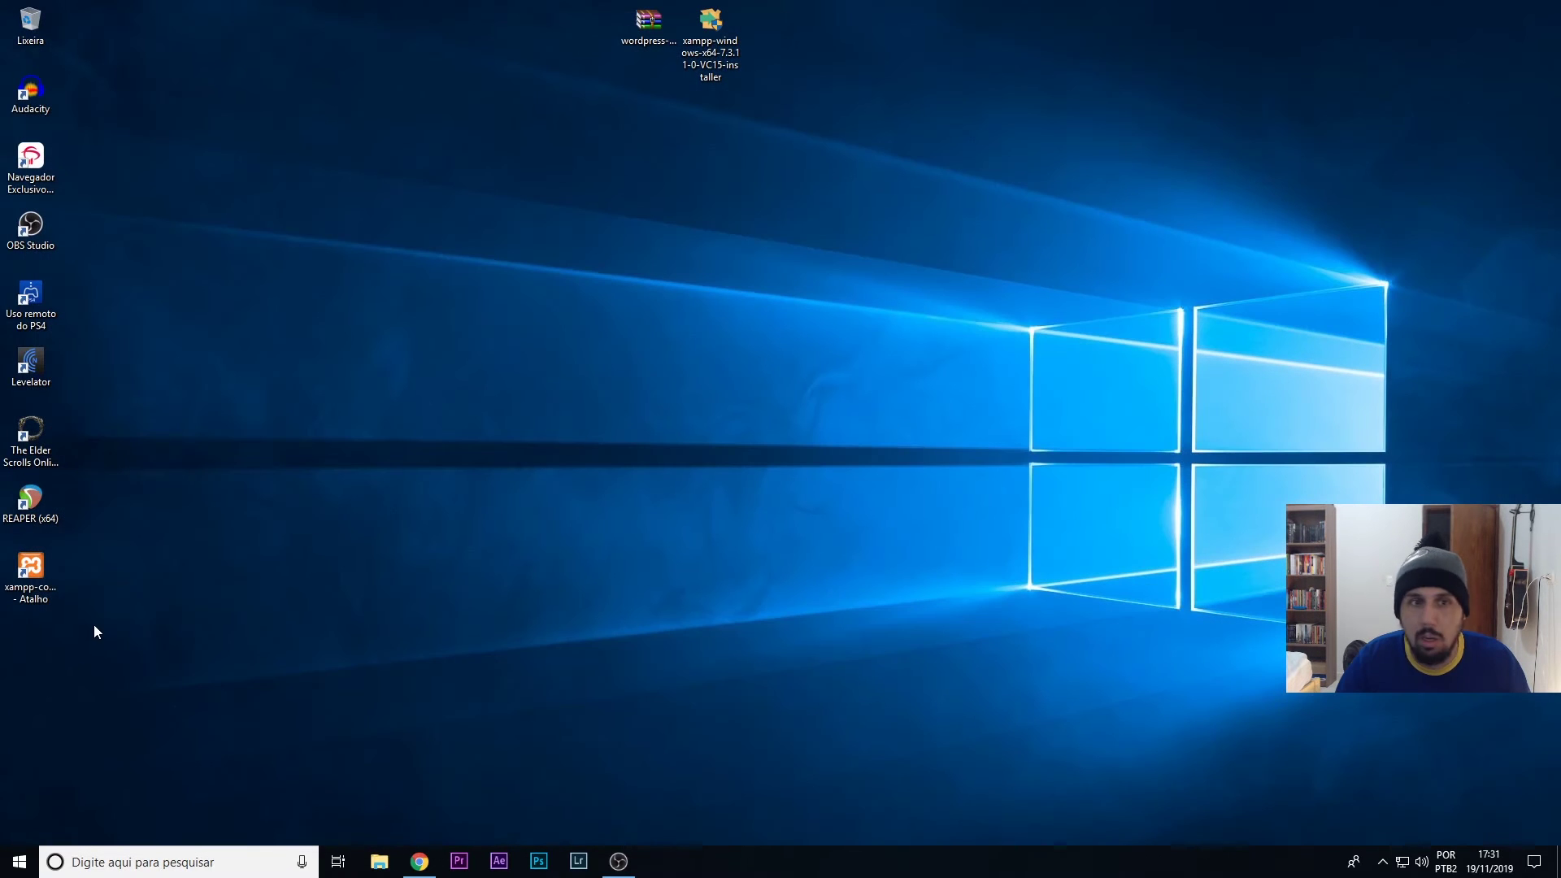
- Move the xampp-control shortcut beside Lixeira and centre the XAMPP Control Panel window
{"action": "left_click_drag", "start_coordinate": [3, 590], "coordinate": [107, 47]}
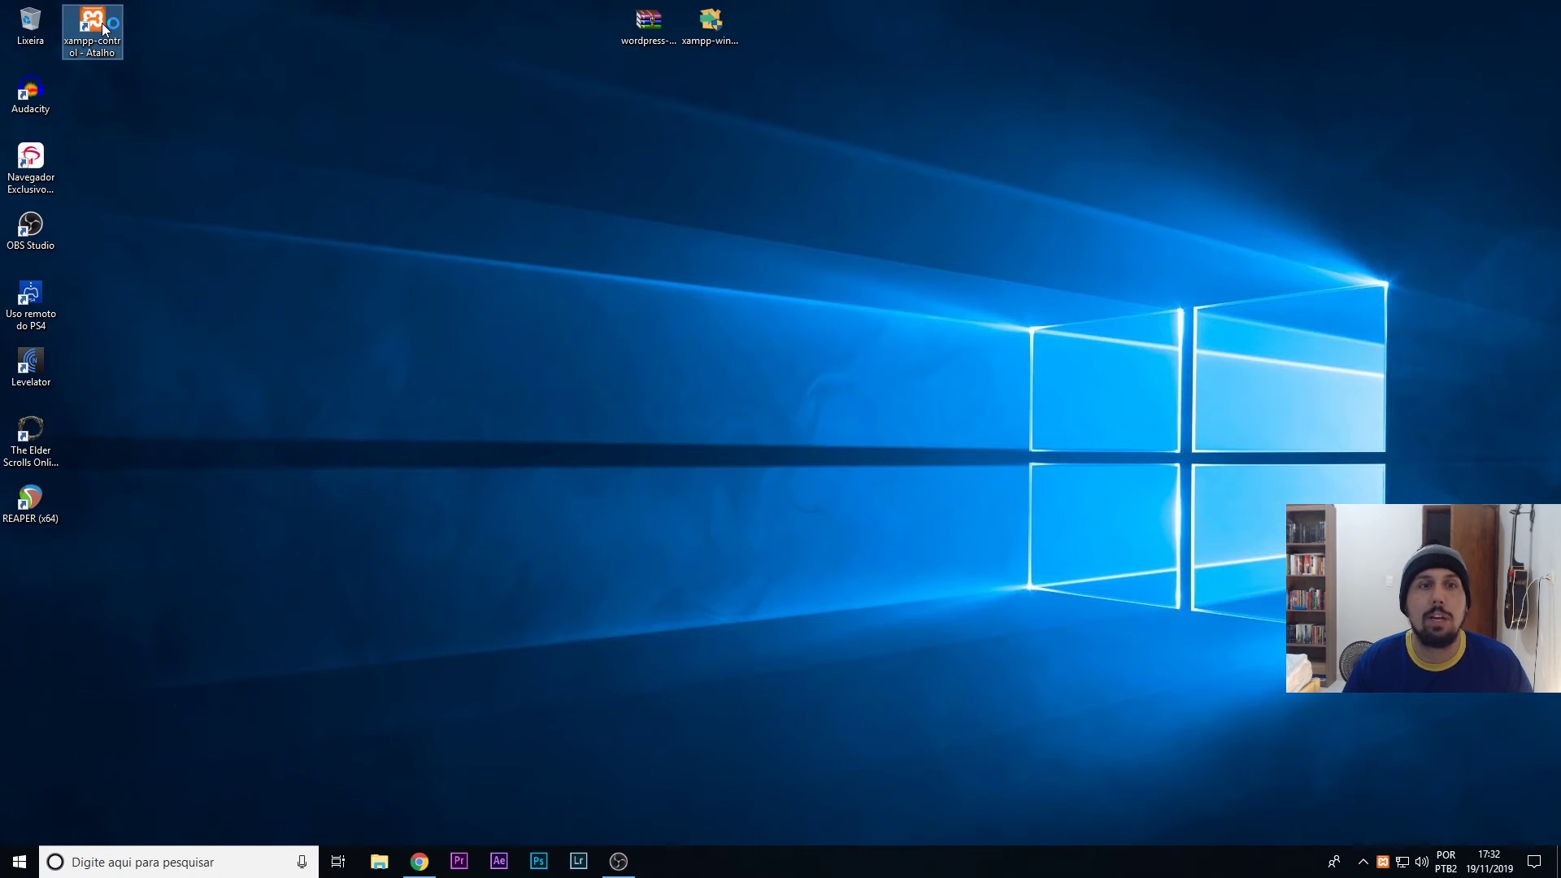
{"action": "left_click_drag", "start_coordinate": [192, 10], "coordinate": [500, 216]}
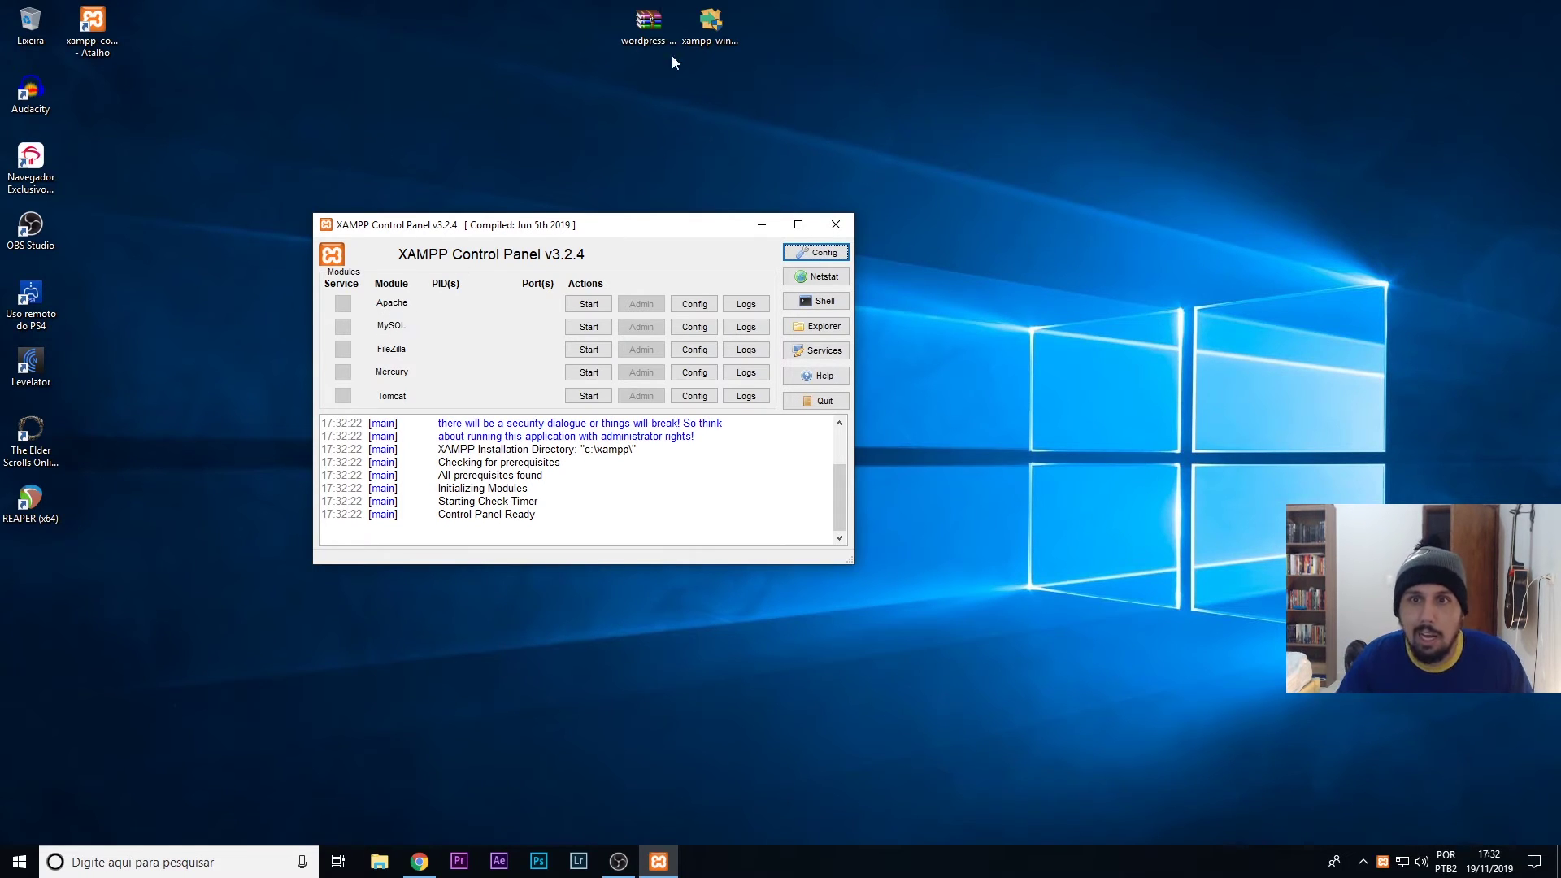
- Close the download tab and load localhost in Chrome, which returns ERR_CONNECTION_REFUSED
{"action": "left_click", "coordinate": [419, 862]}
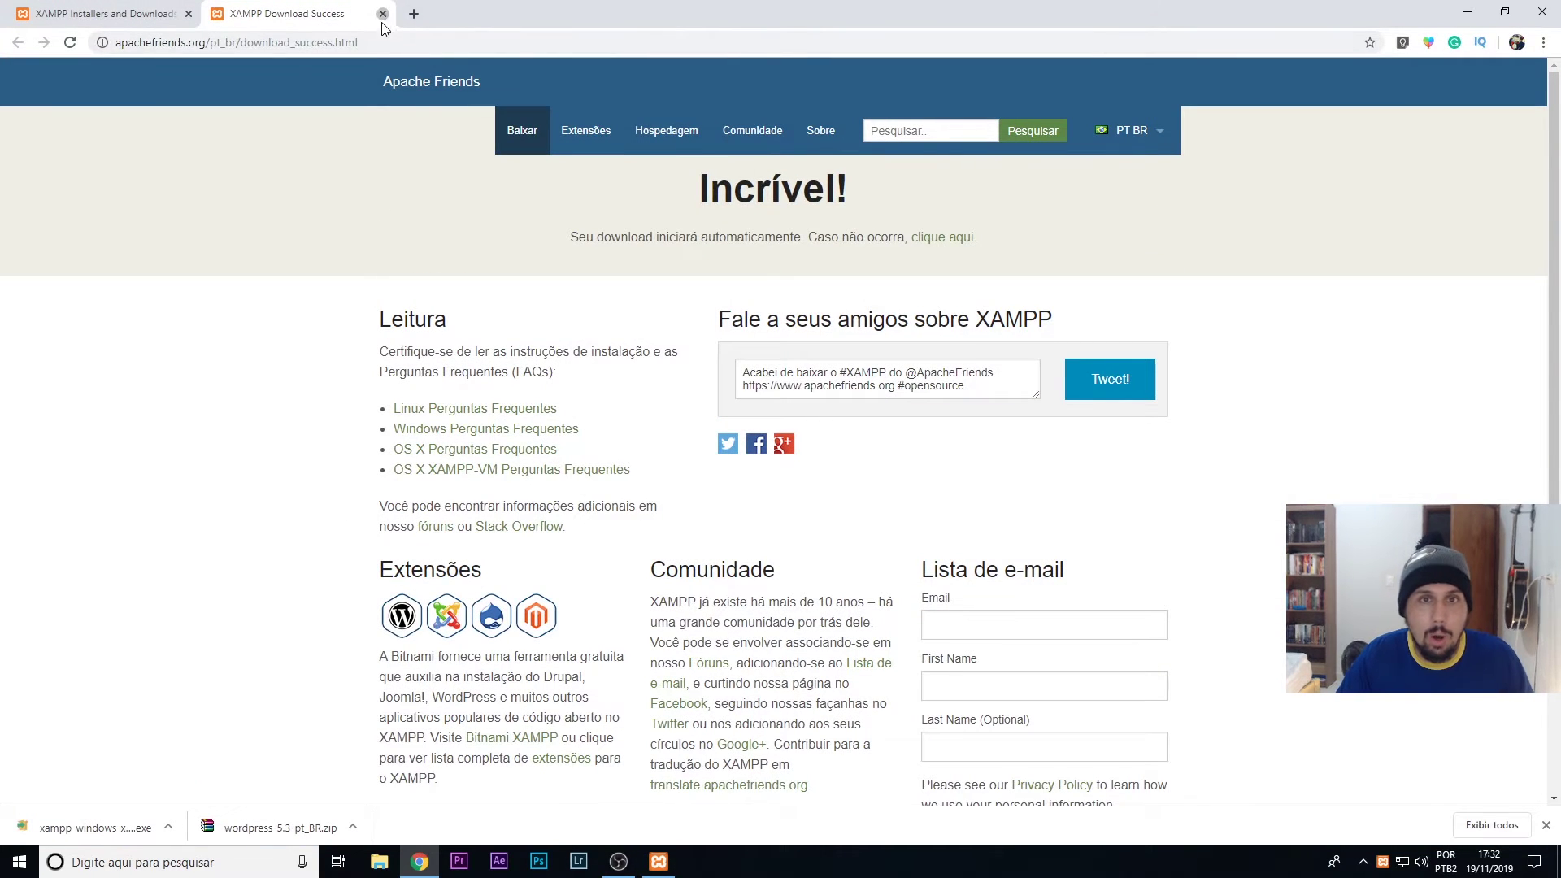
{"action": "left_click", "coordinate": [383, 14]}
{"action": "left_click", "coordinate": [332, 46]}
{"action": "type", "text": "localhost"}
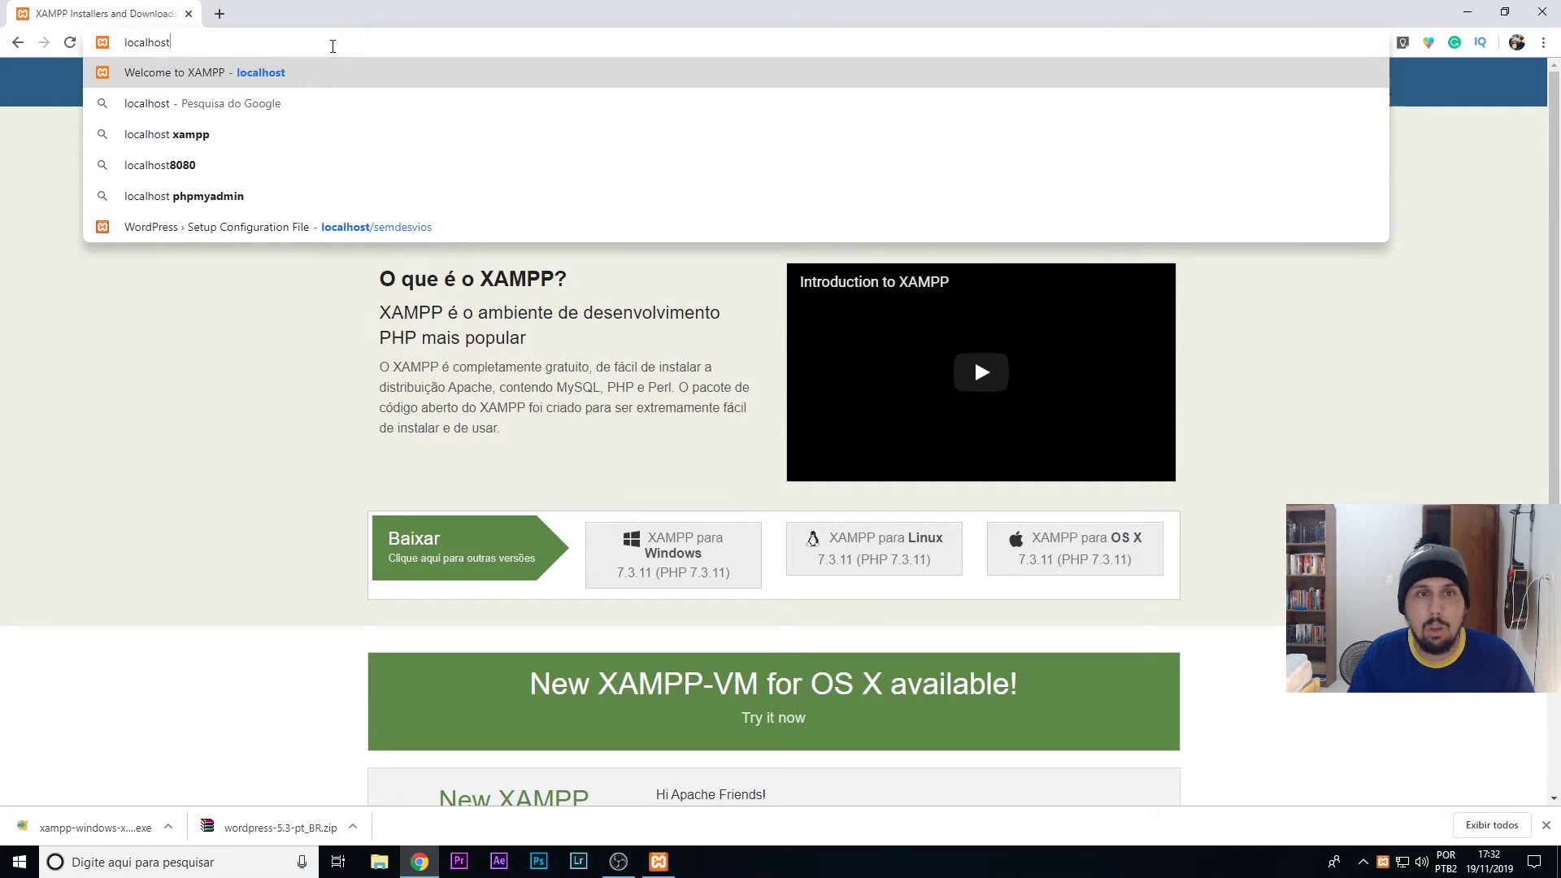
{"action": "key", "text": "Return"}
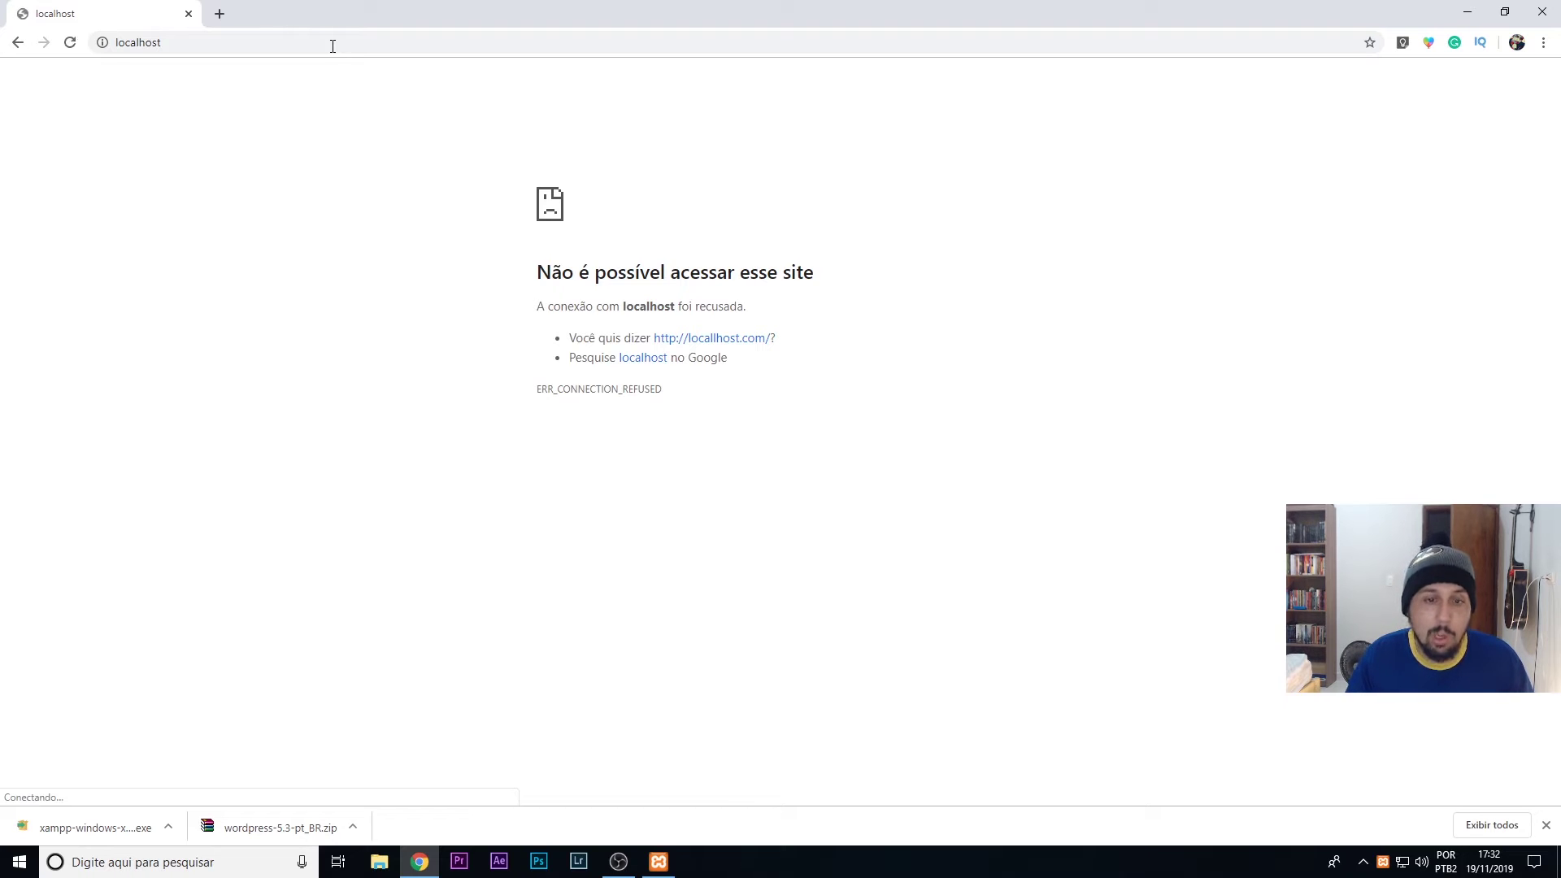
{"action": "key", "text": "super+d"}
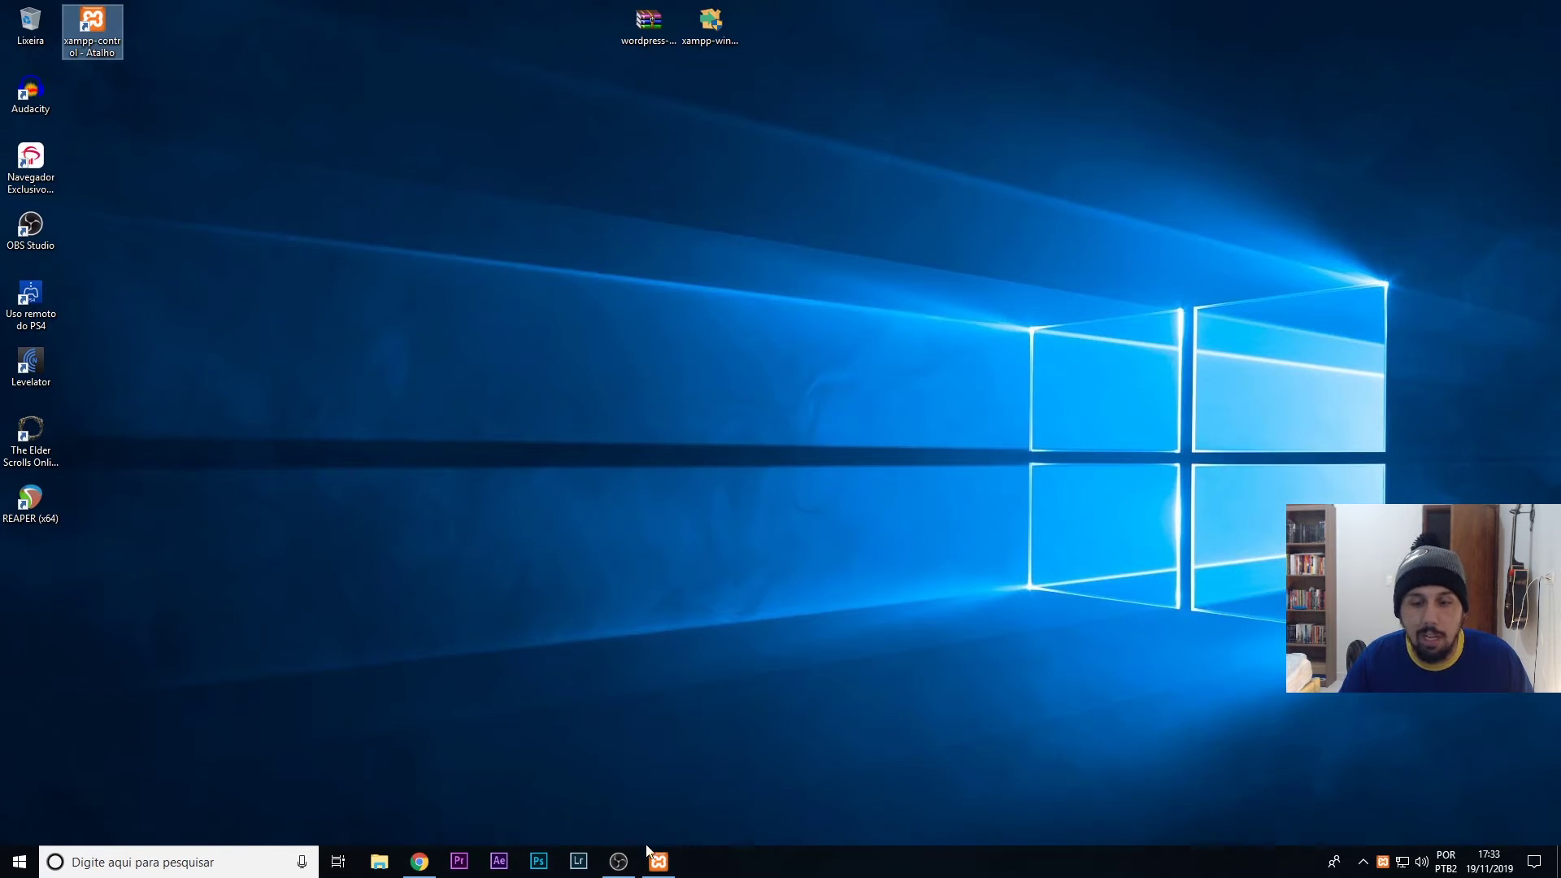
{"action": "left_click", "coordinate": [658, 860]}
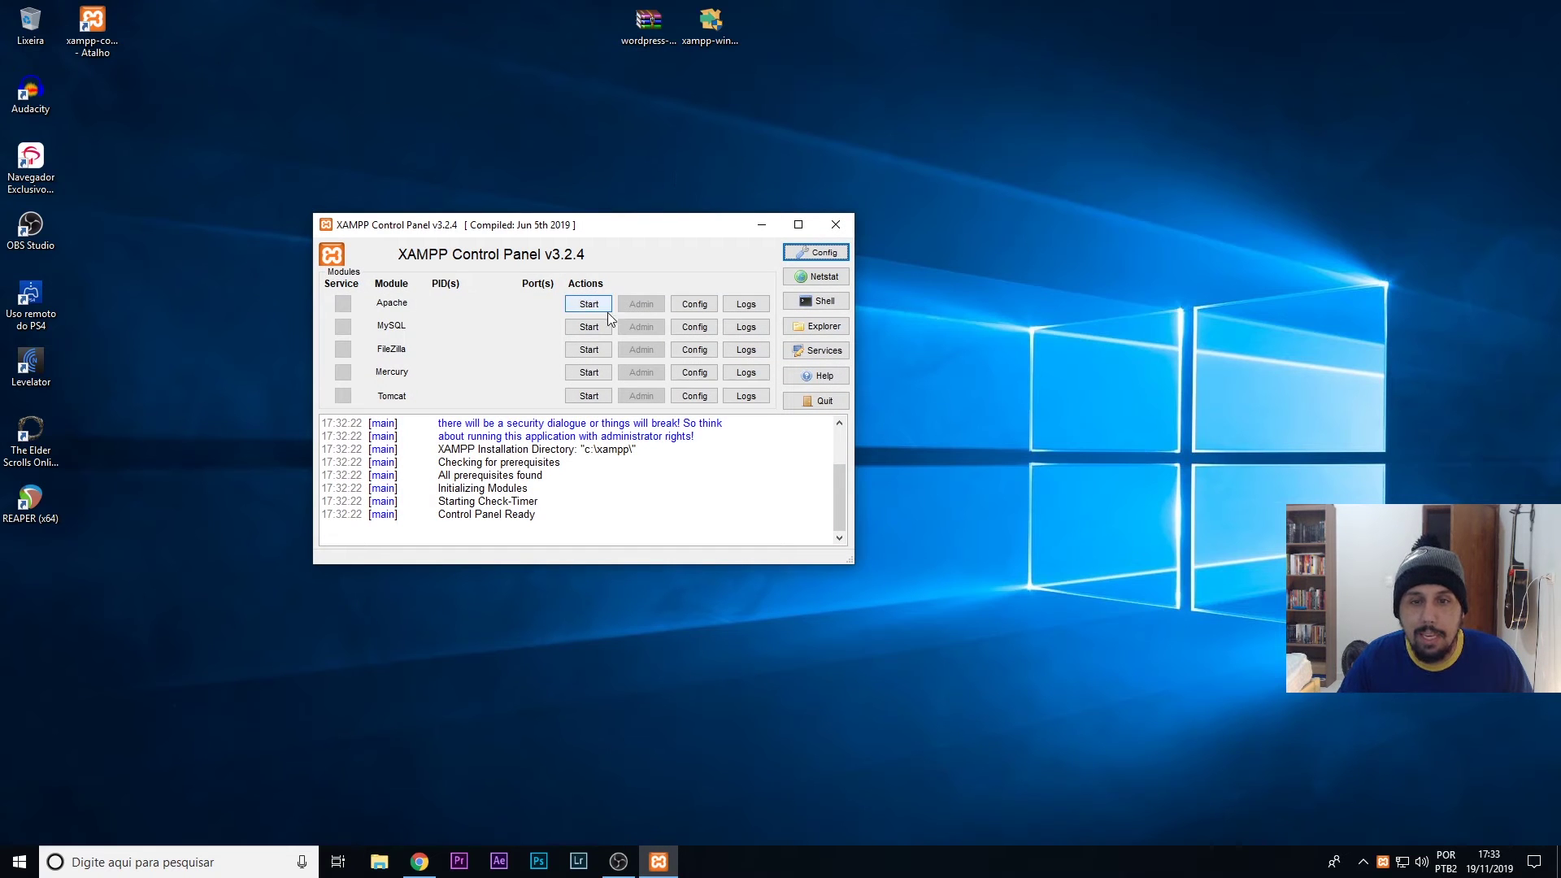
- Start Apache on ports 80/443 and MySQL on port 3306
{"action": "left_click", "coordinate": [598, 305]}
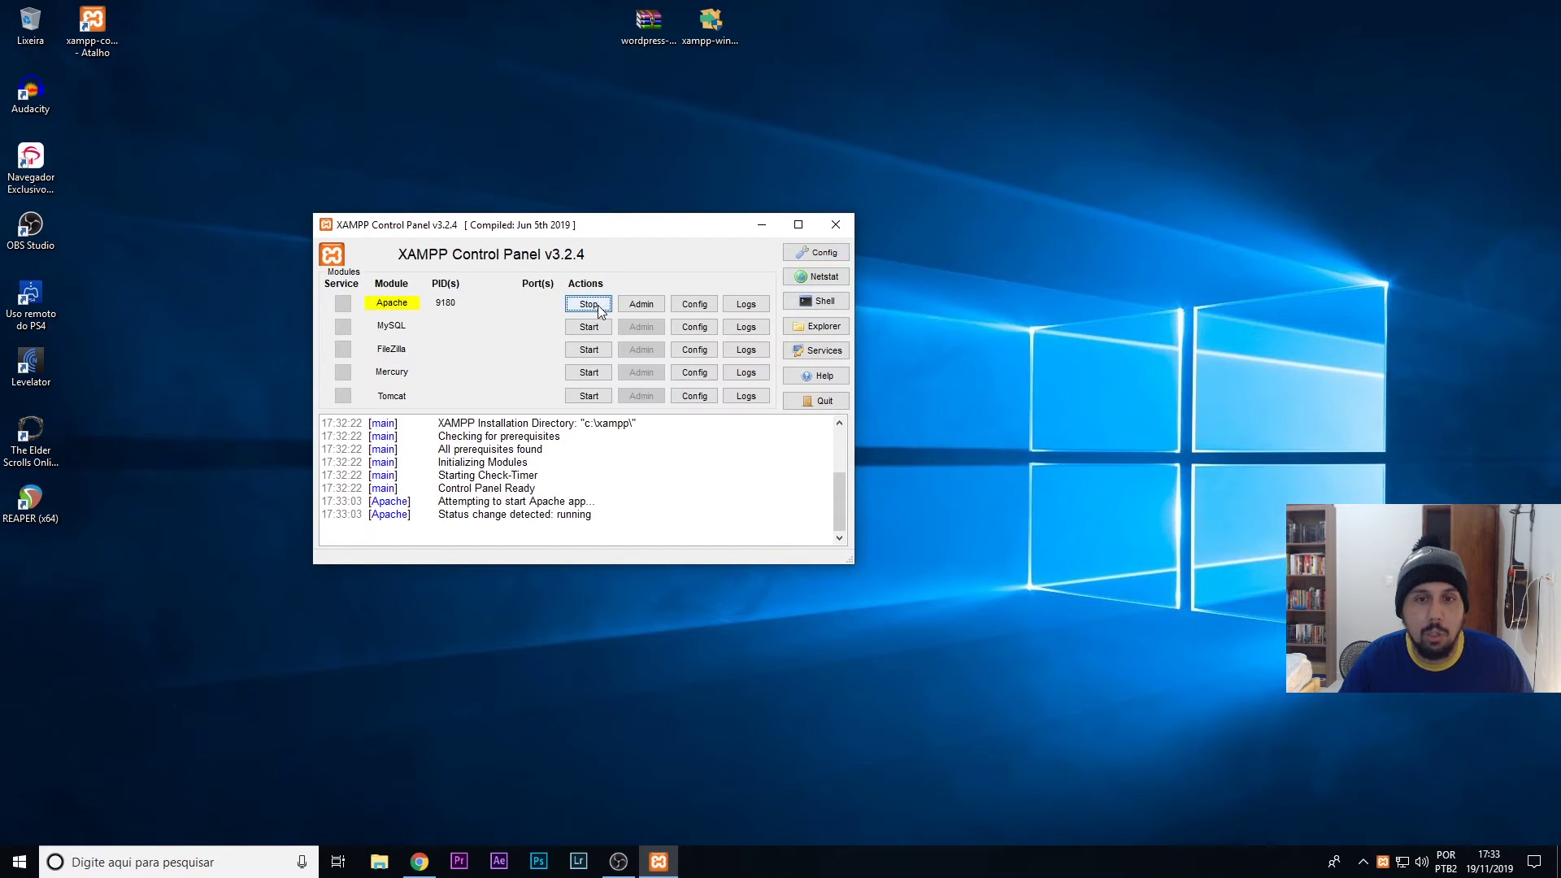
{"action": "left_click", "coordinate": [601, 329]}
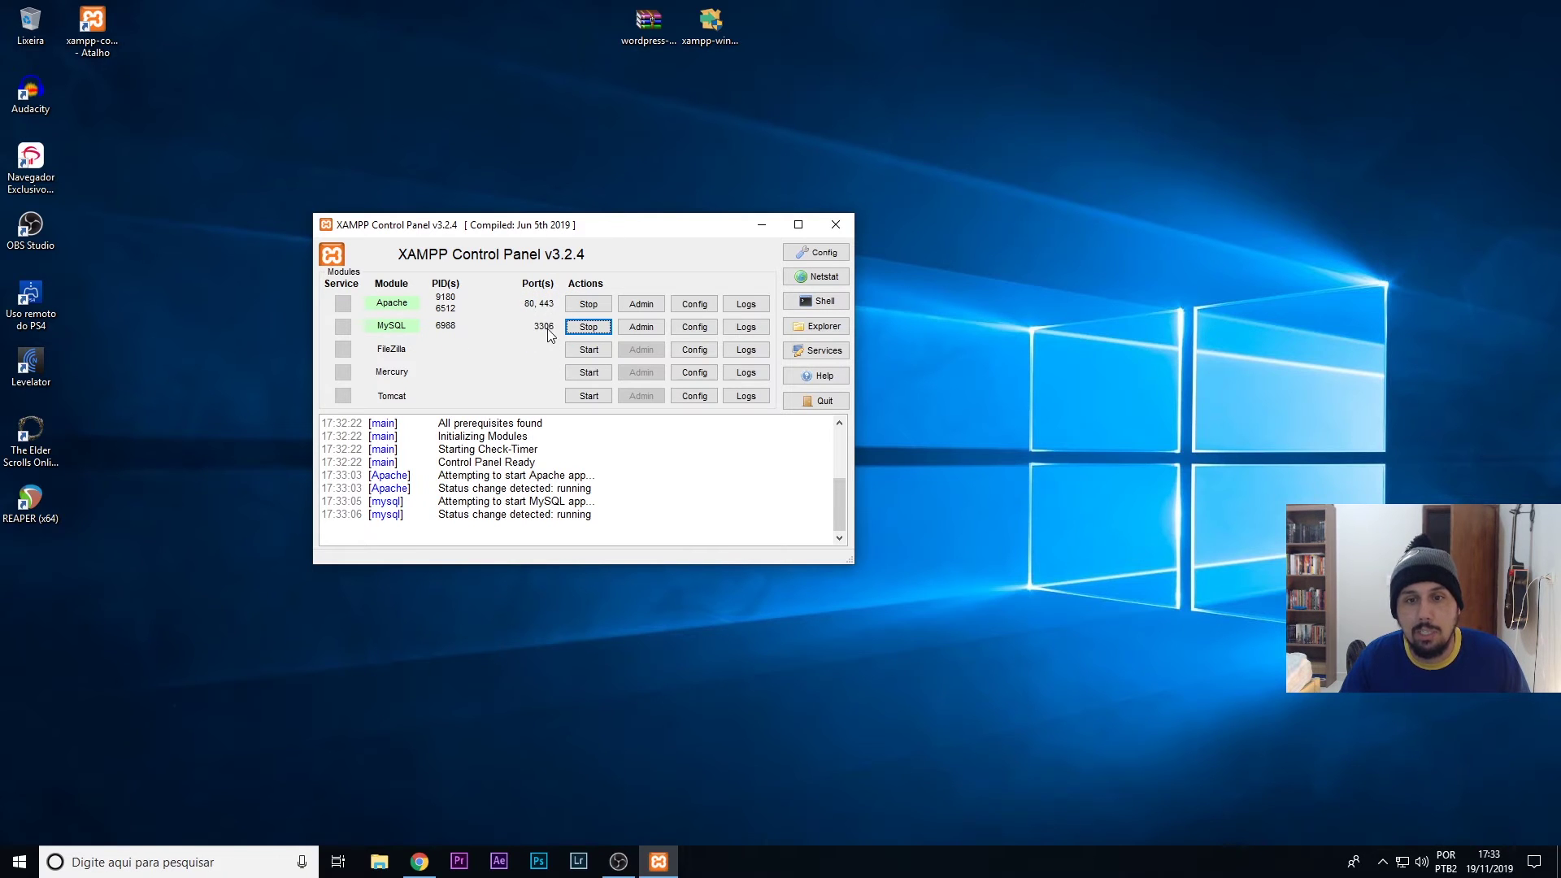
- Reload localhost in Chrome to show the XAMPP welcome dashboard, then return to the XAMPP Control Panel
{"action": "left_click", "coordinate": [418, 861]}
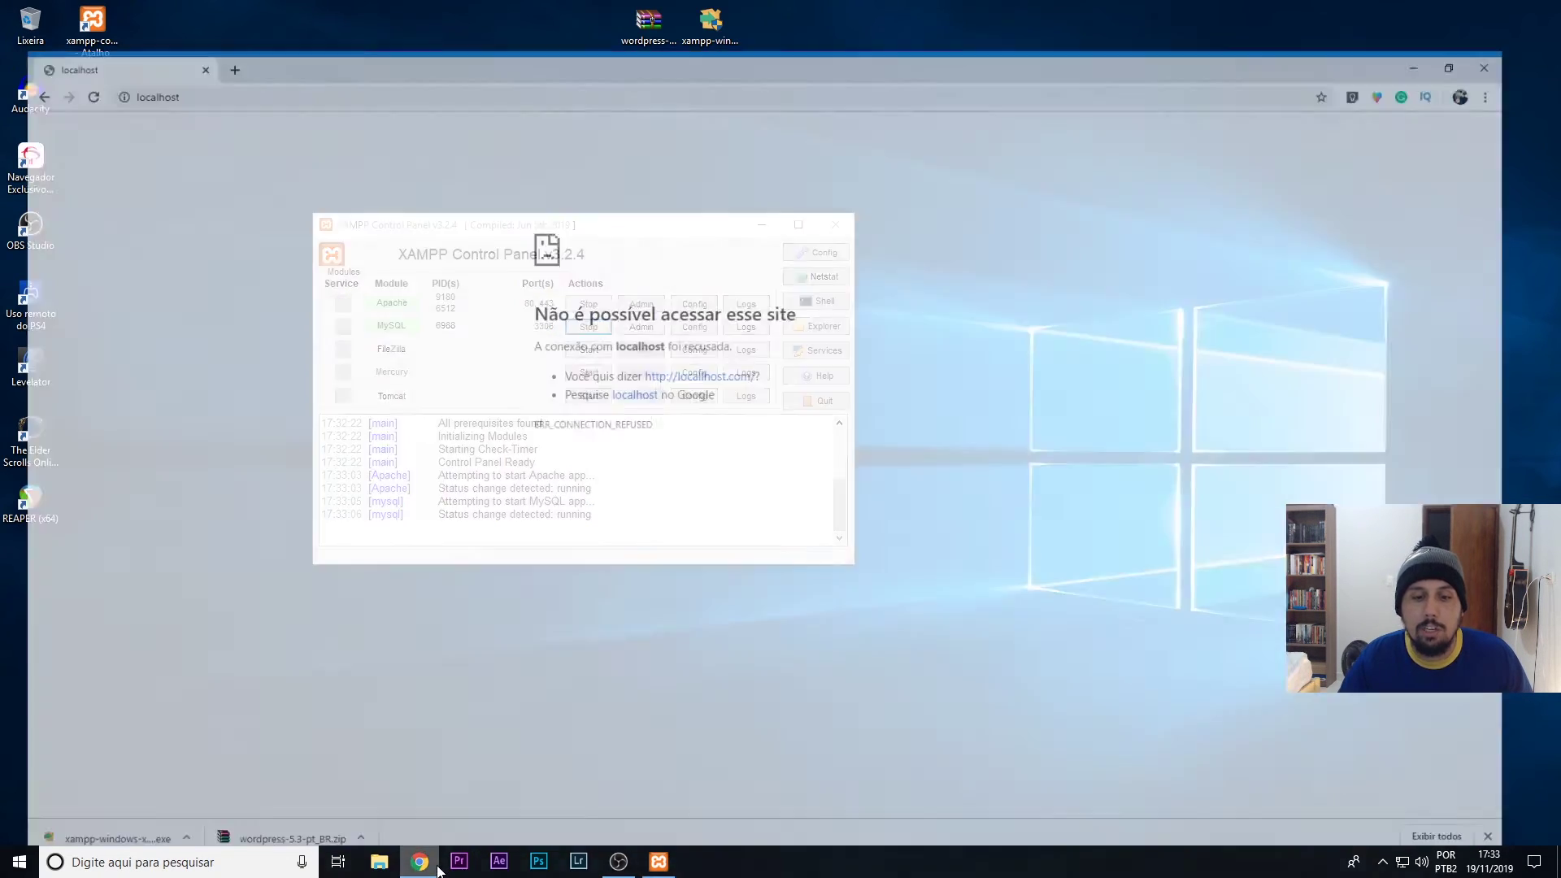
{"action": "left_click", "coordinate": [182, 46]}
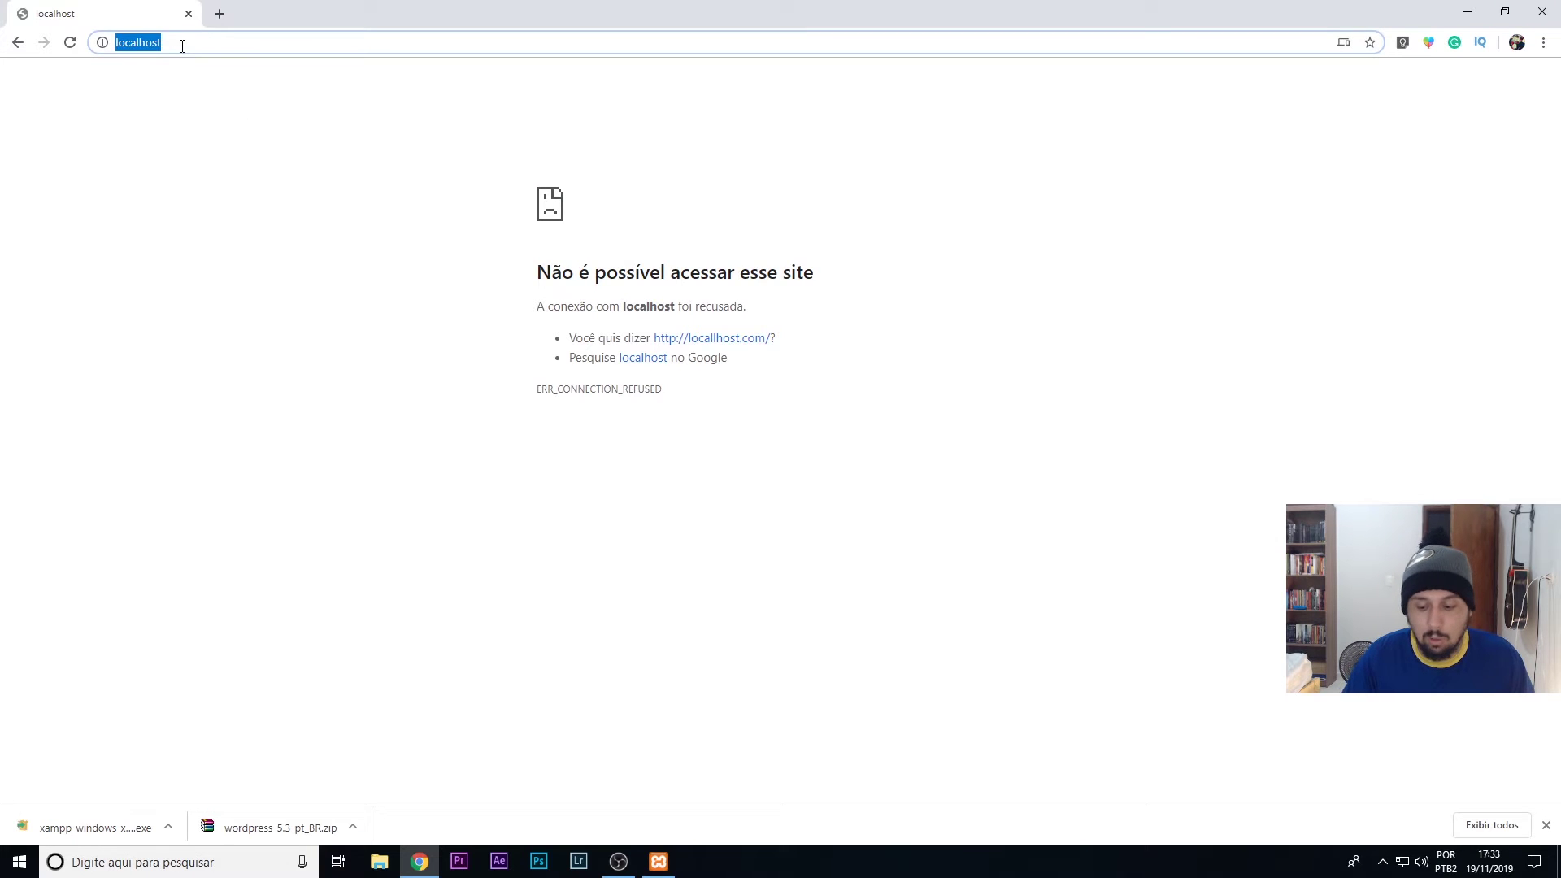
{"action": "key", "text": "Return"}
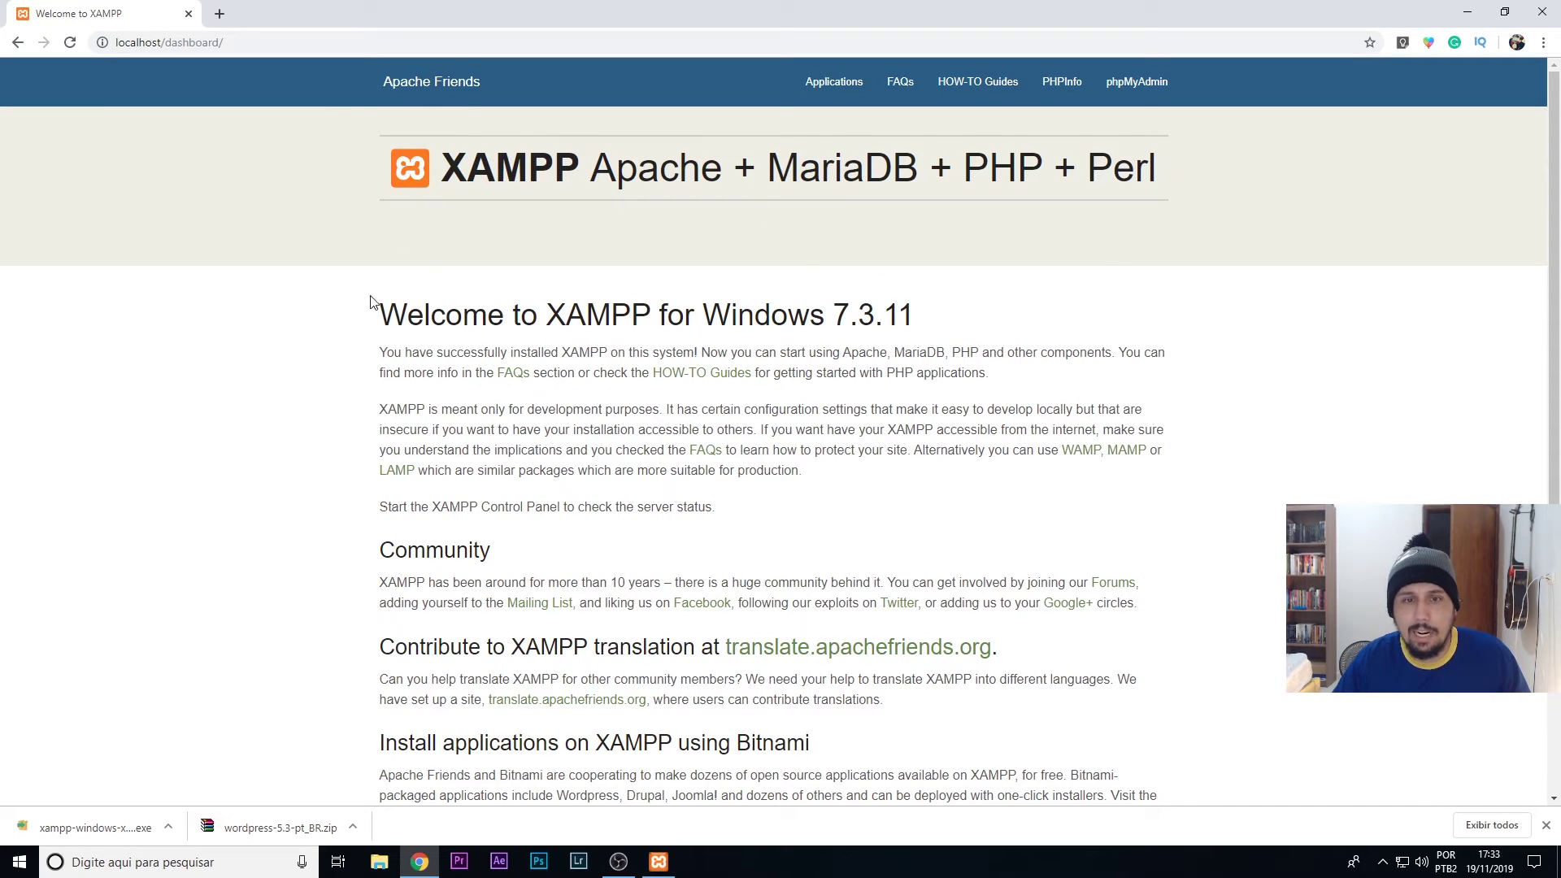
{"action": "left_click", "coordinate": [658, 862]}
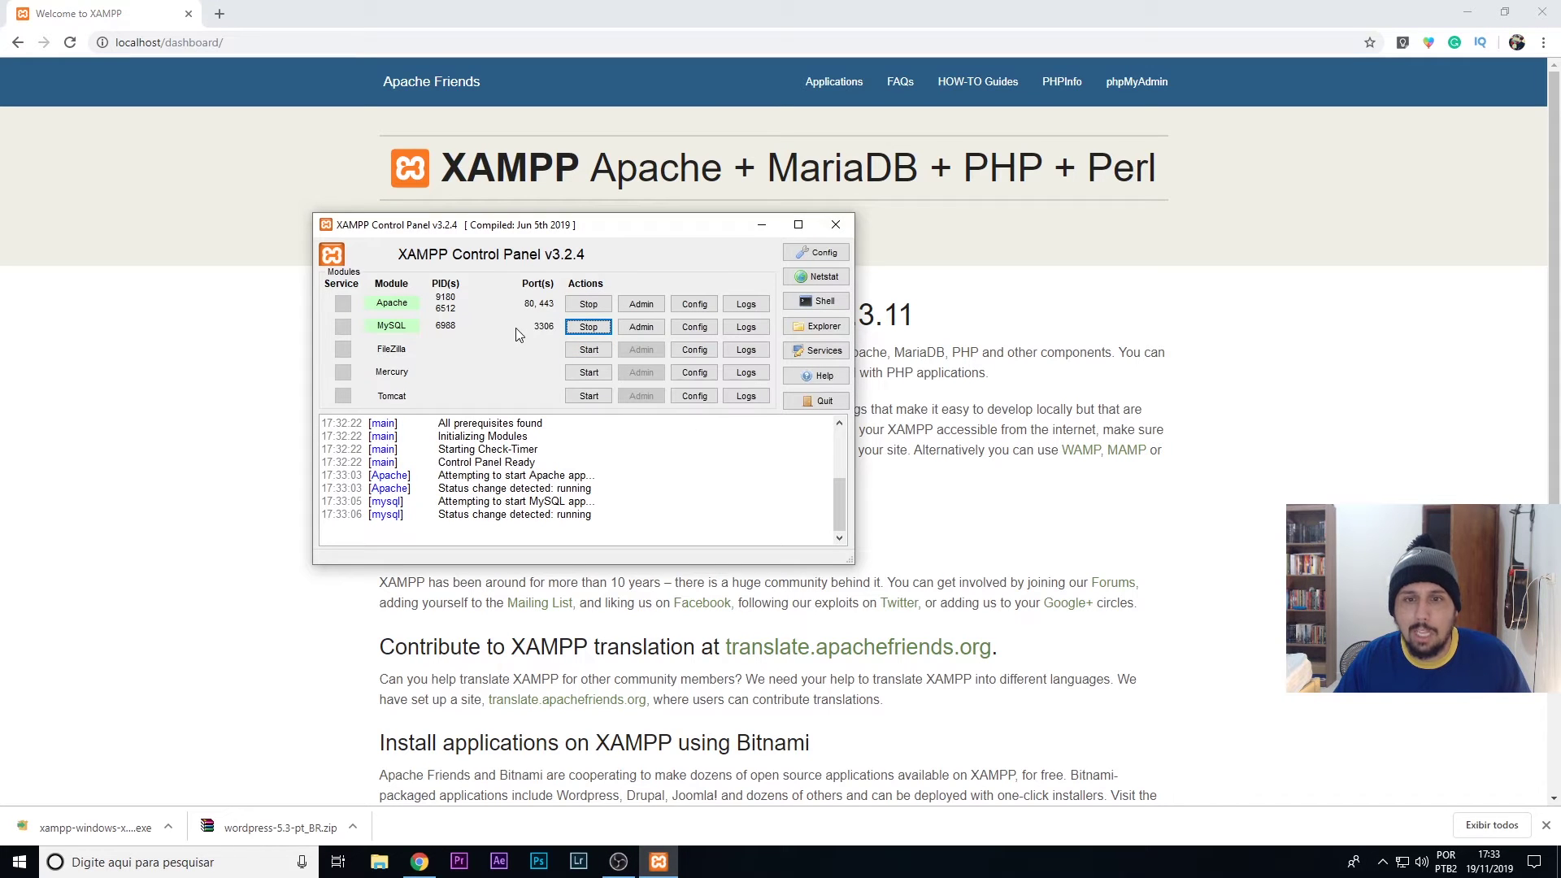
- Stop Apache and reload localhost in Chrome to see it fail
{"action": "left_click", "coordinate": [587, 305]}
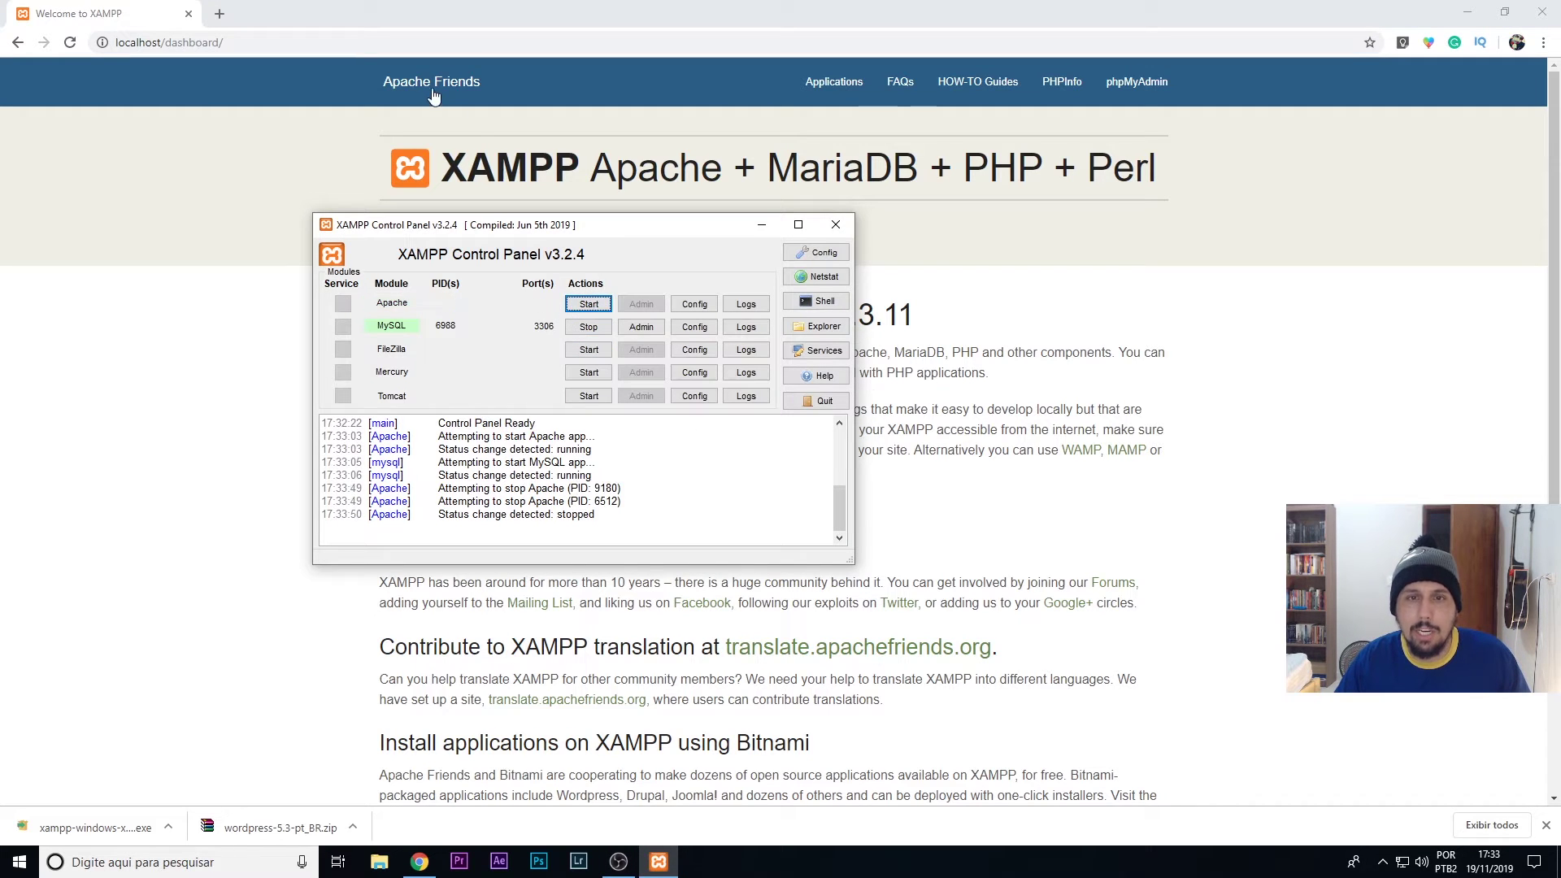
{"action": "left_click", "coordinate": [309, 40]}
{"action": "type", "text": "localhost"}
{"action": "key", "text": "Return"}
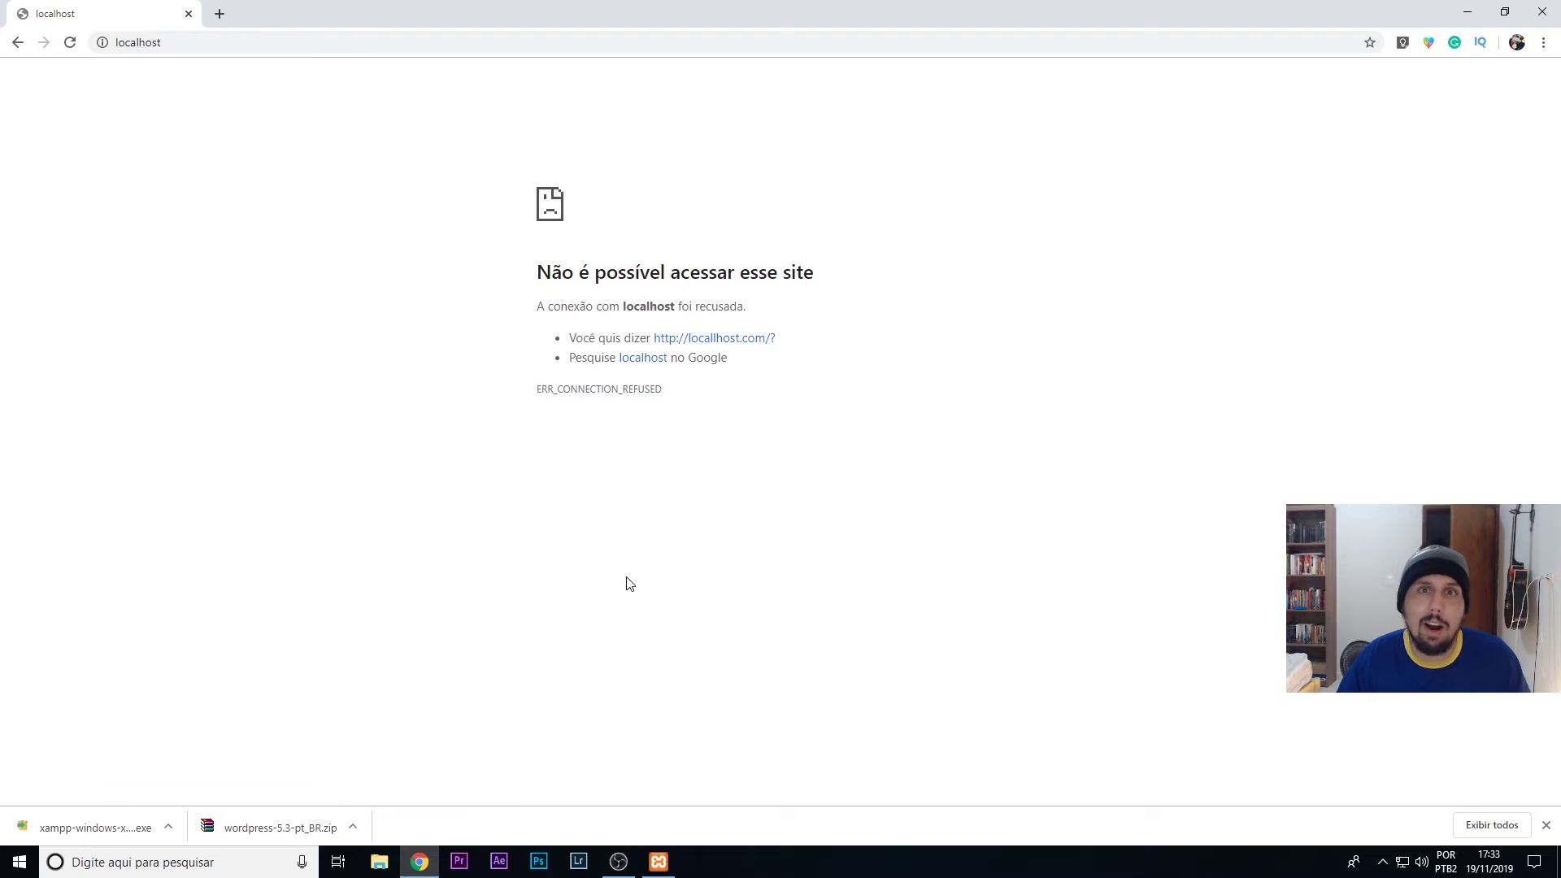
- Start Apache again in XAMPP and return to Chrome showing the welcome page
{"action": "left_click", "coordinate": [659, 862]}
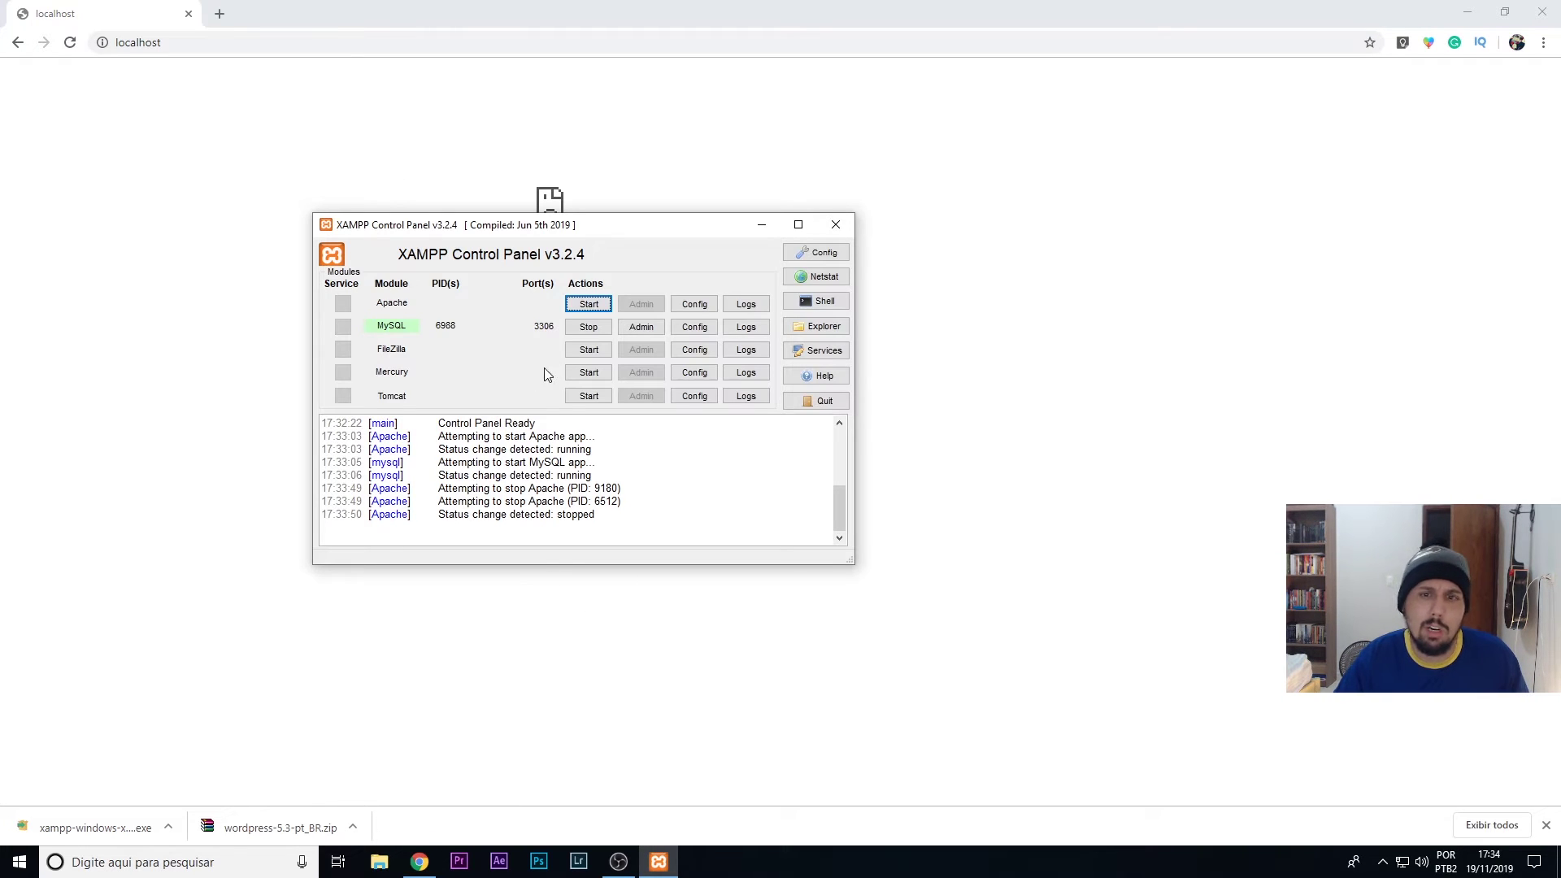
{"action": "left_click", "coordinate": [603, 306]}
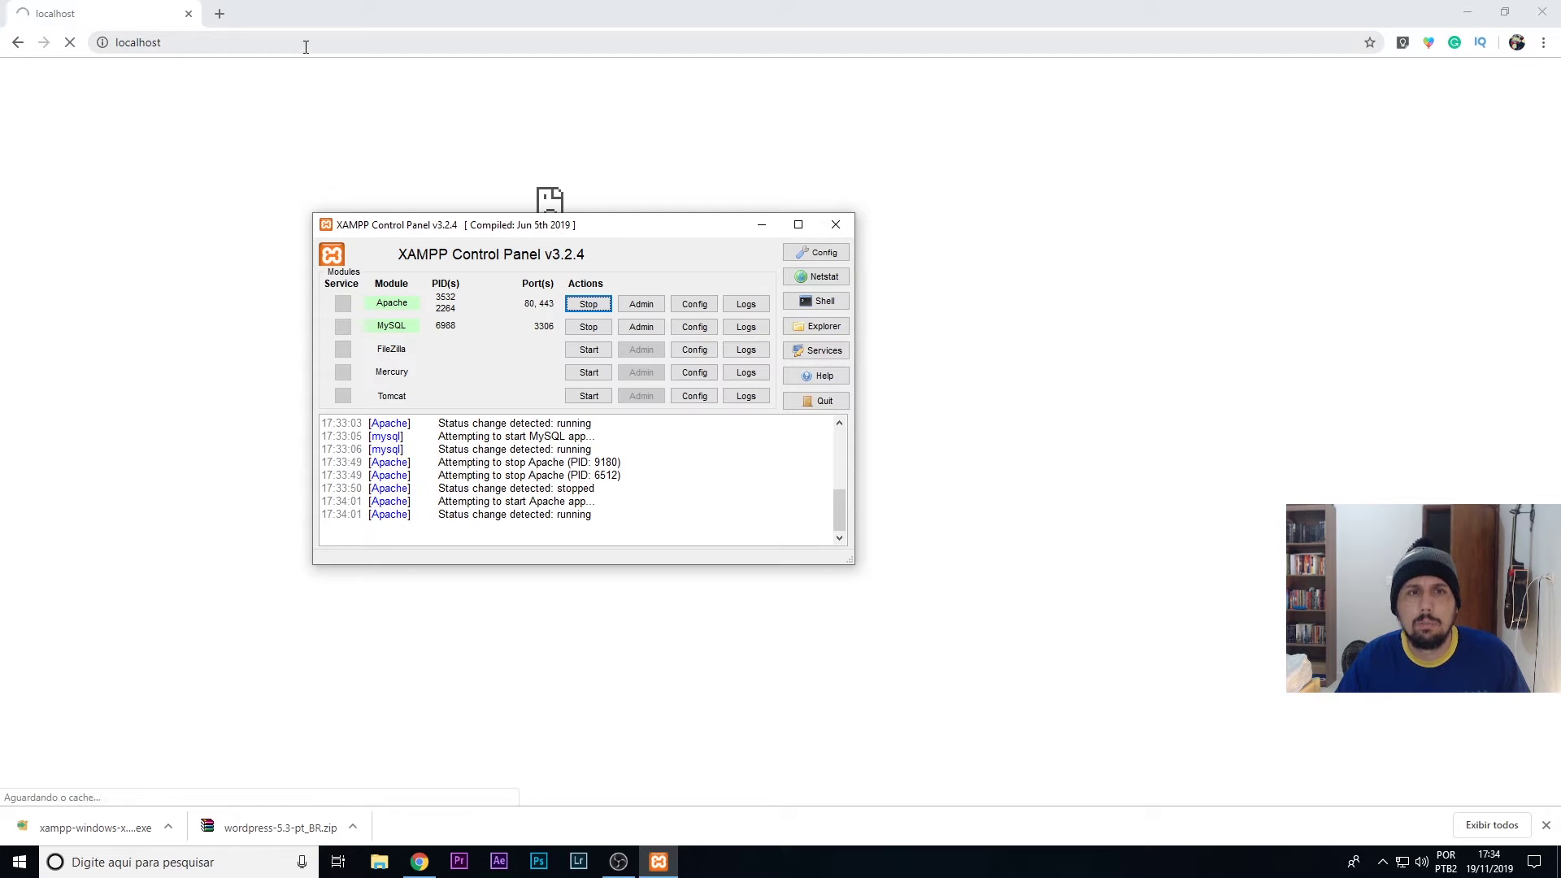
{"action": "left_click", "coordinate": [421, 8]}
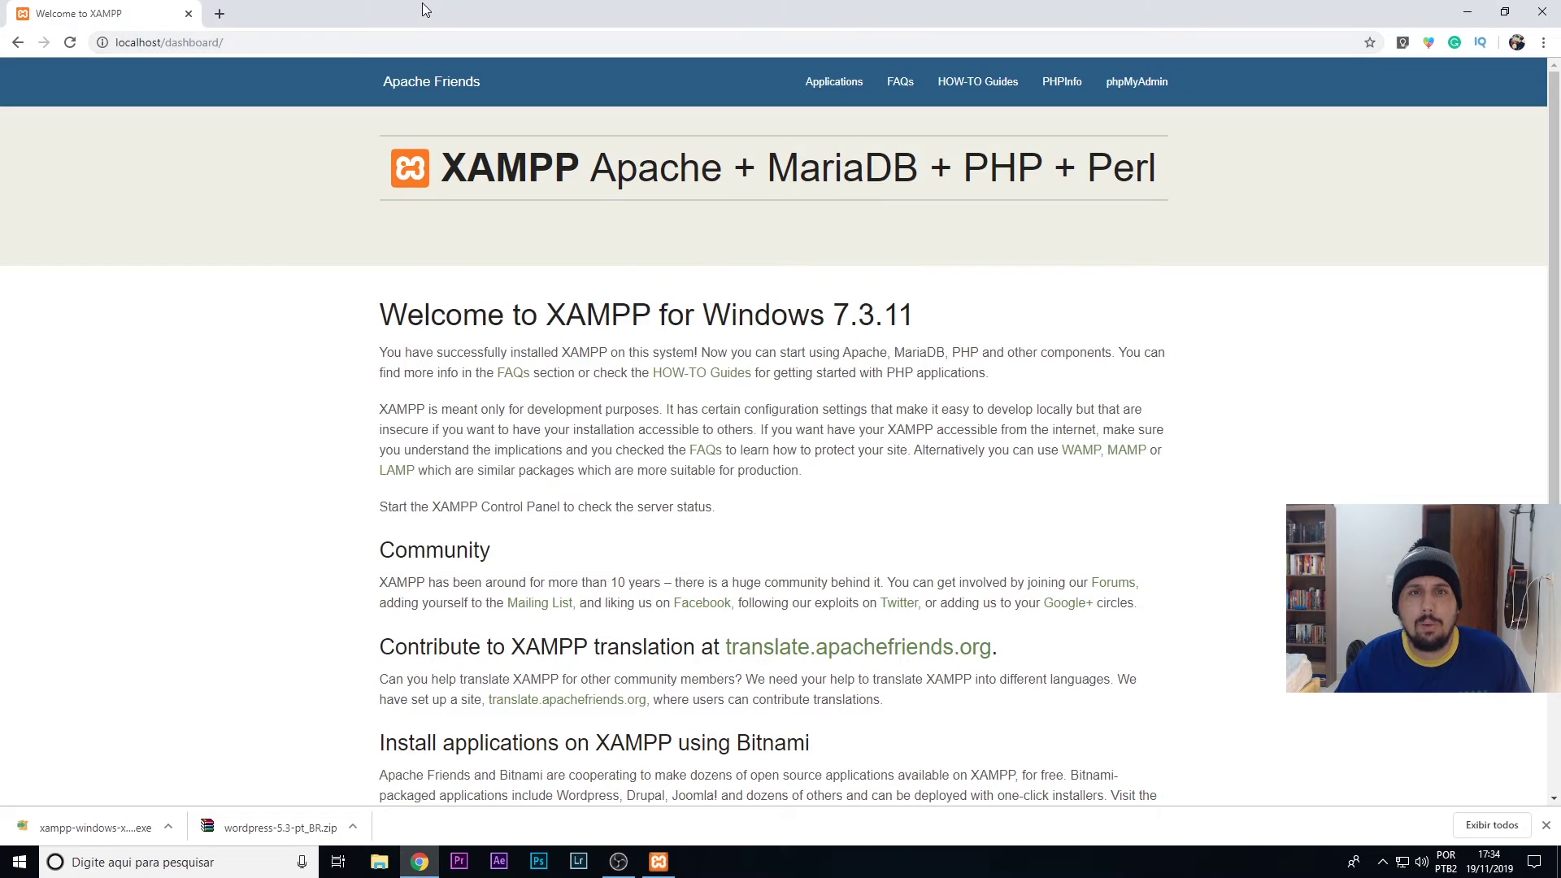
- Load the XAMPP dashboard through the address 127.0.0.1
{"action": "left_click", "coordinate": [280, 43]}
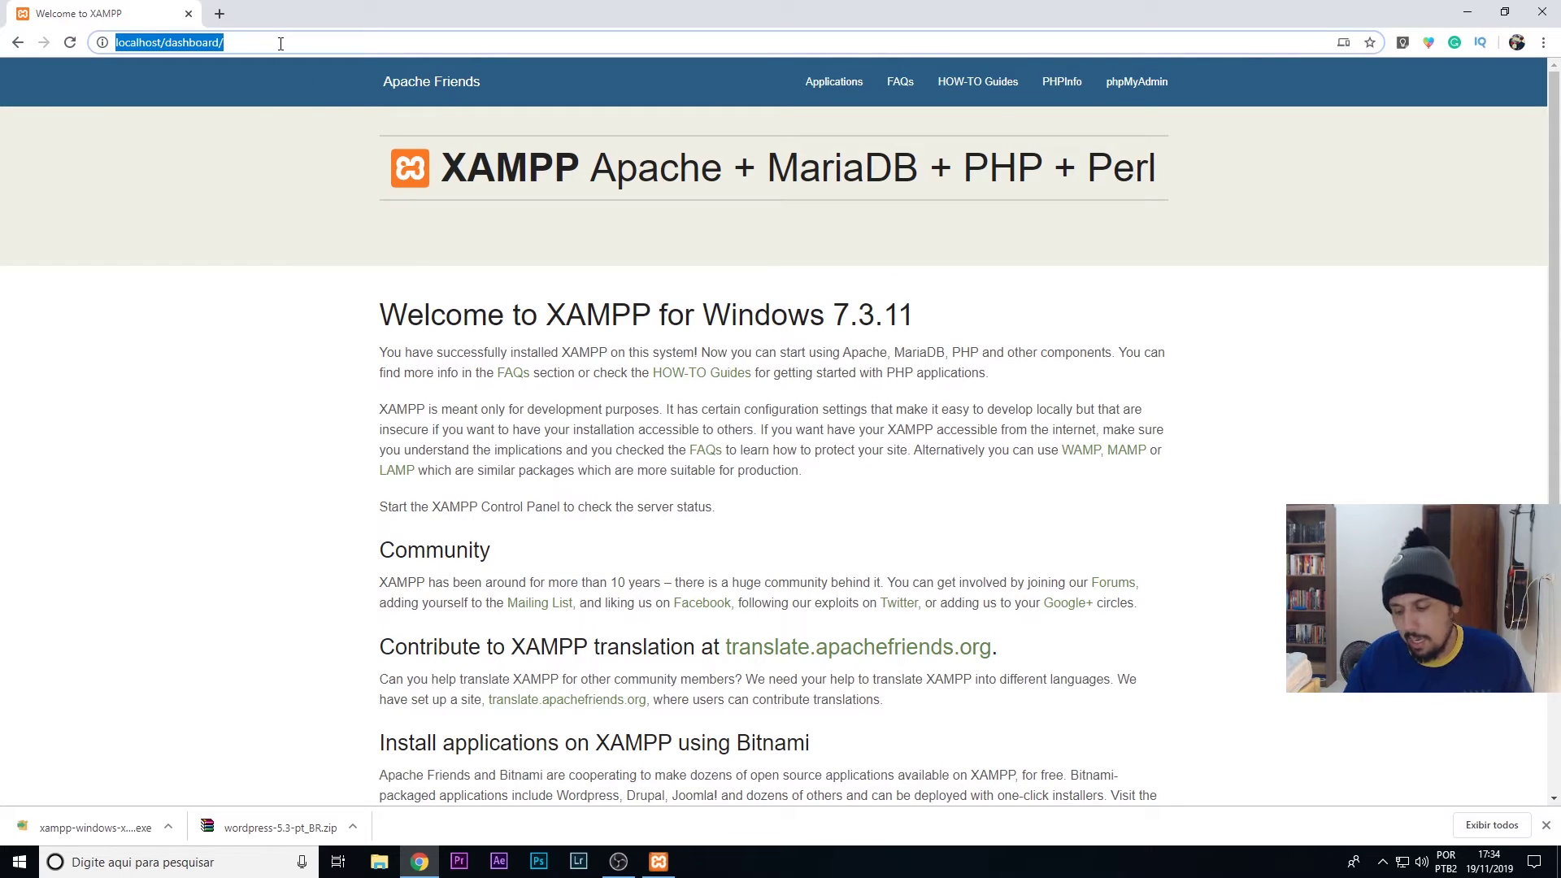
{"action": "type", "text": "127.0.0"}
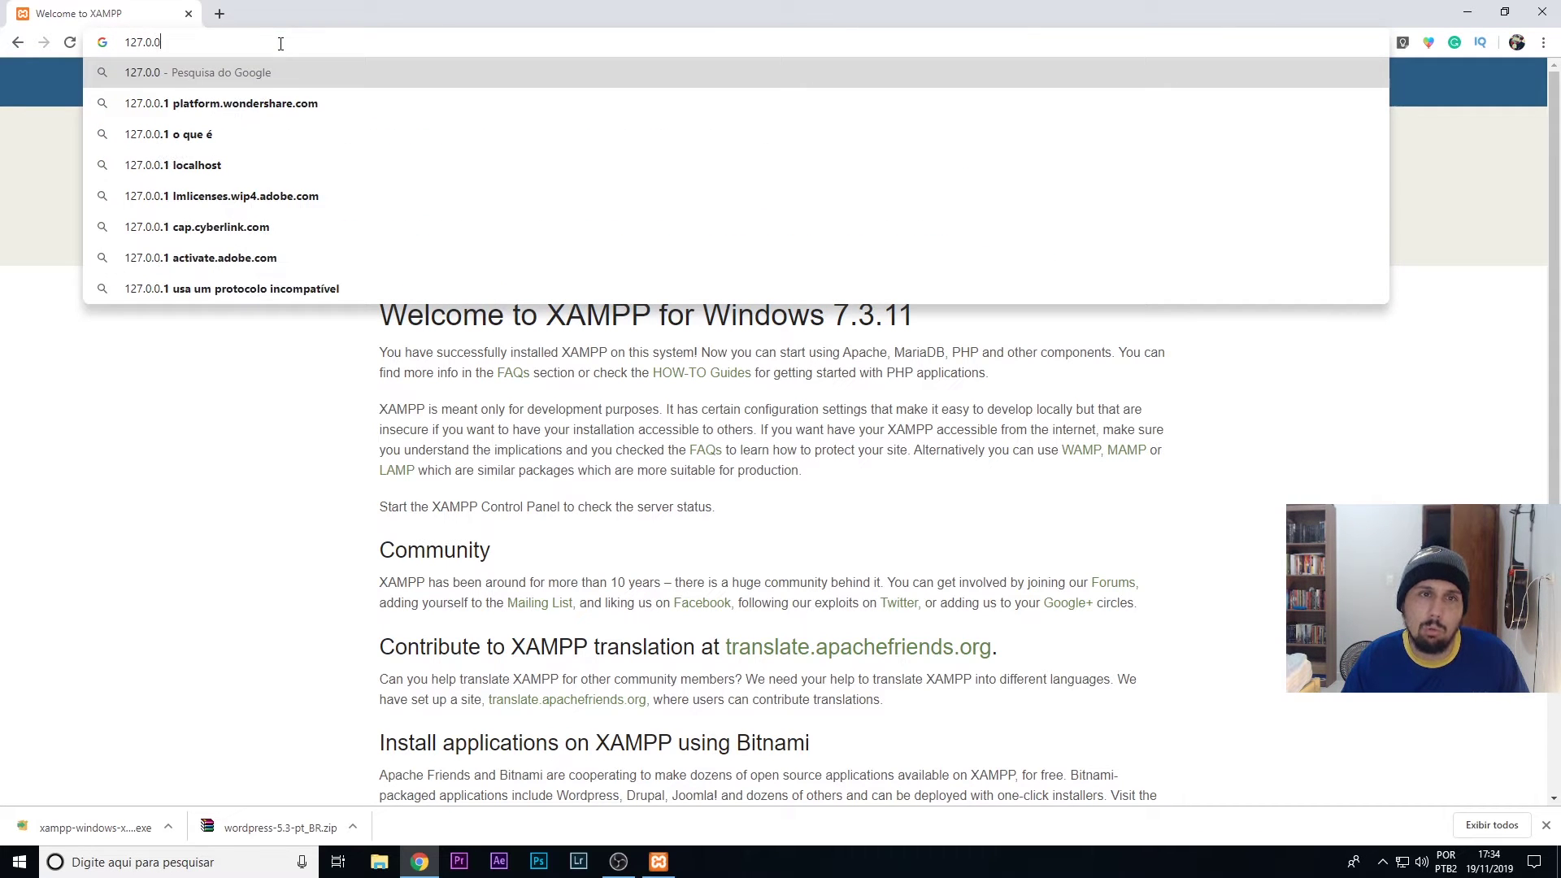
{"action": "type", "text": ".1"}
{"action": "key", "text": "Return"}
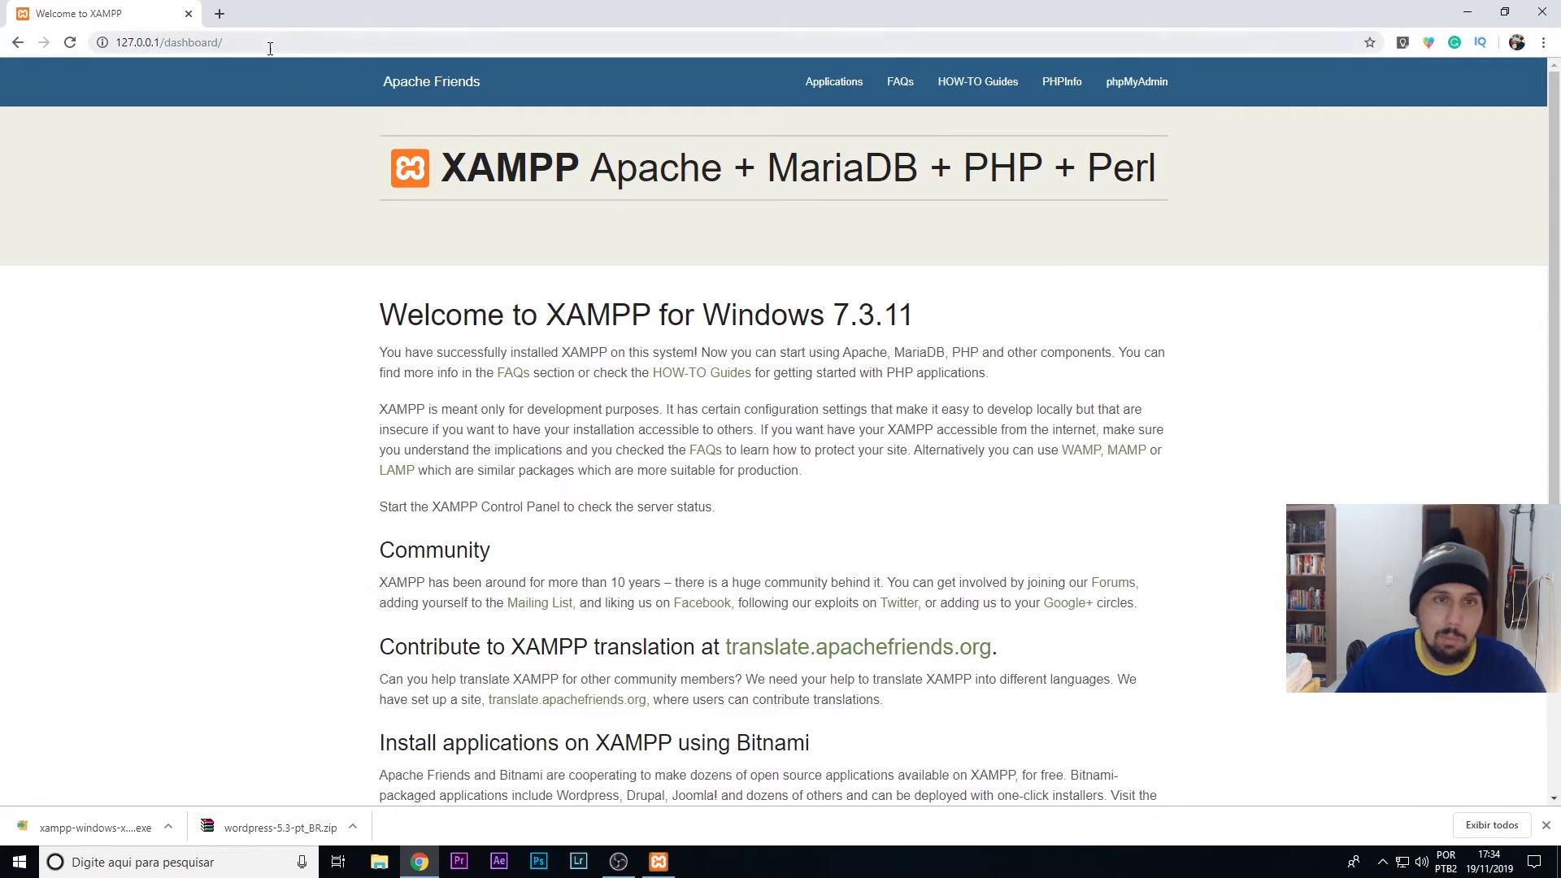
- Go to google.com.br to open the Google homepage
{"action": "left_click", "coordinate": [270, 48]}
{"action": "type", "text": "google.com.br"}
{"action": "key", "text": "Return"}
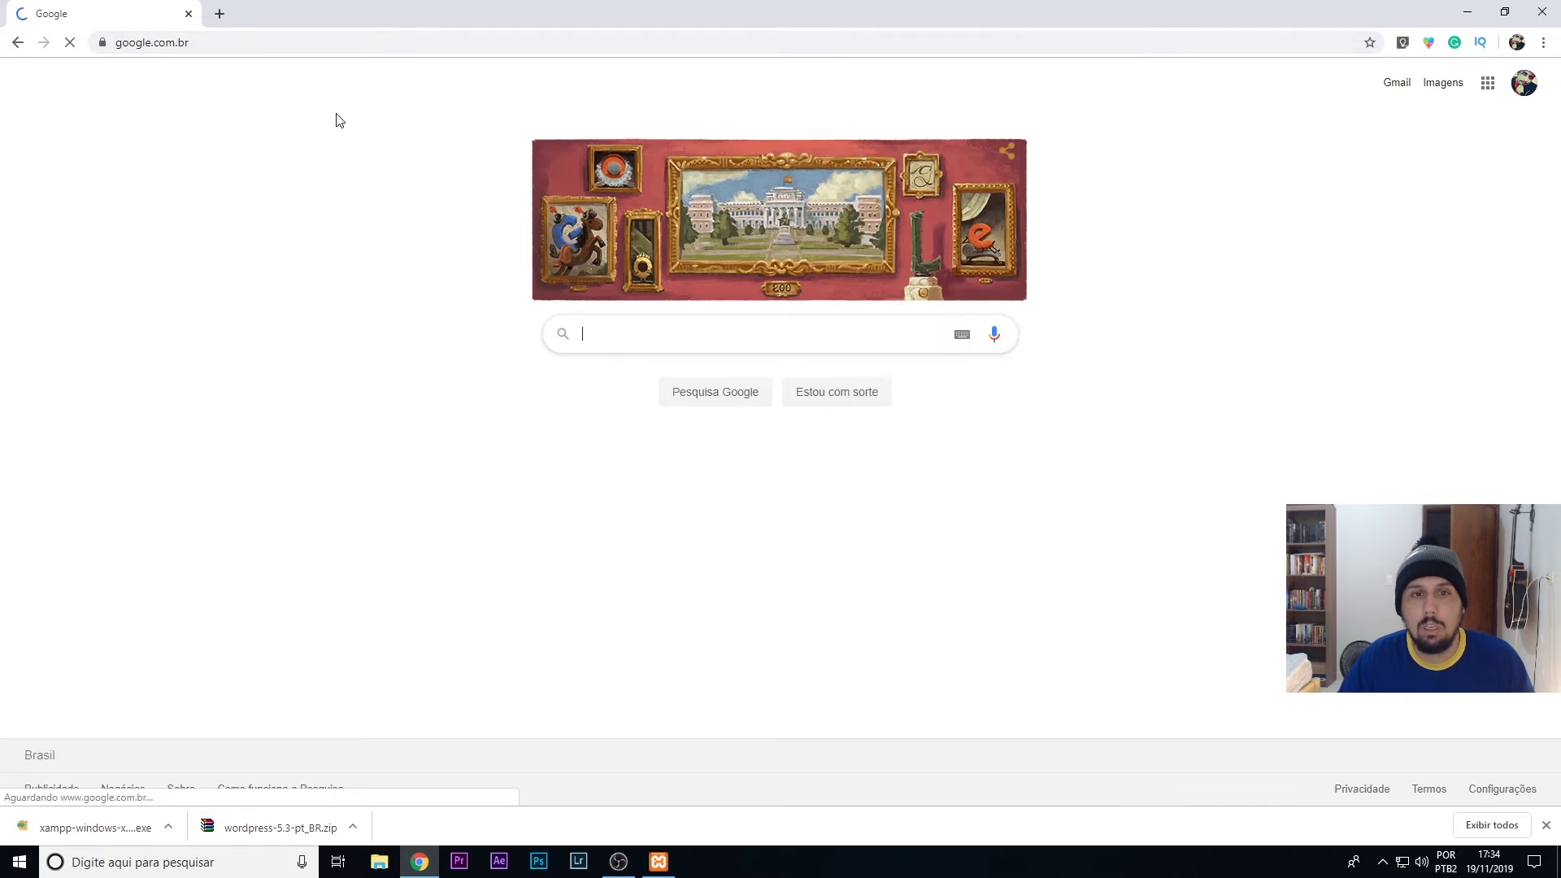
- Search Google for 'localhost' and highlight its Wikipedia definition
{"action": "left_click", "coordinate": [638, 343]}
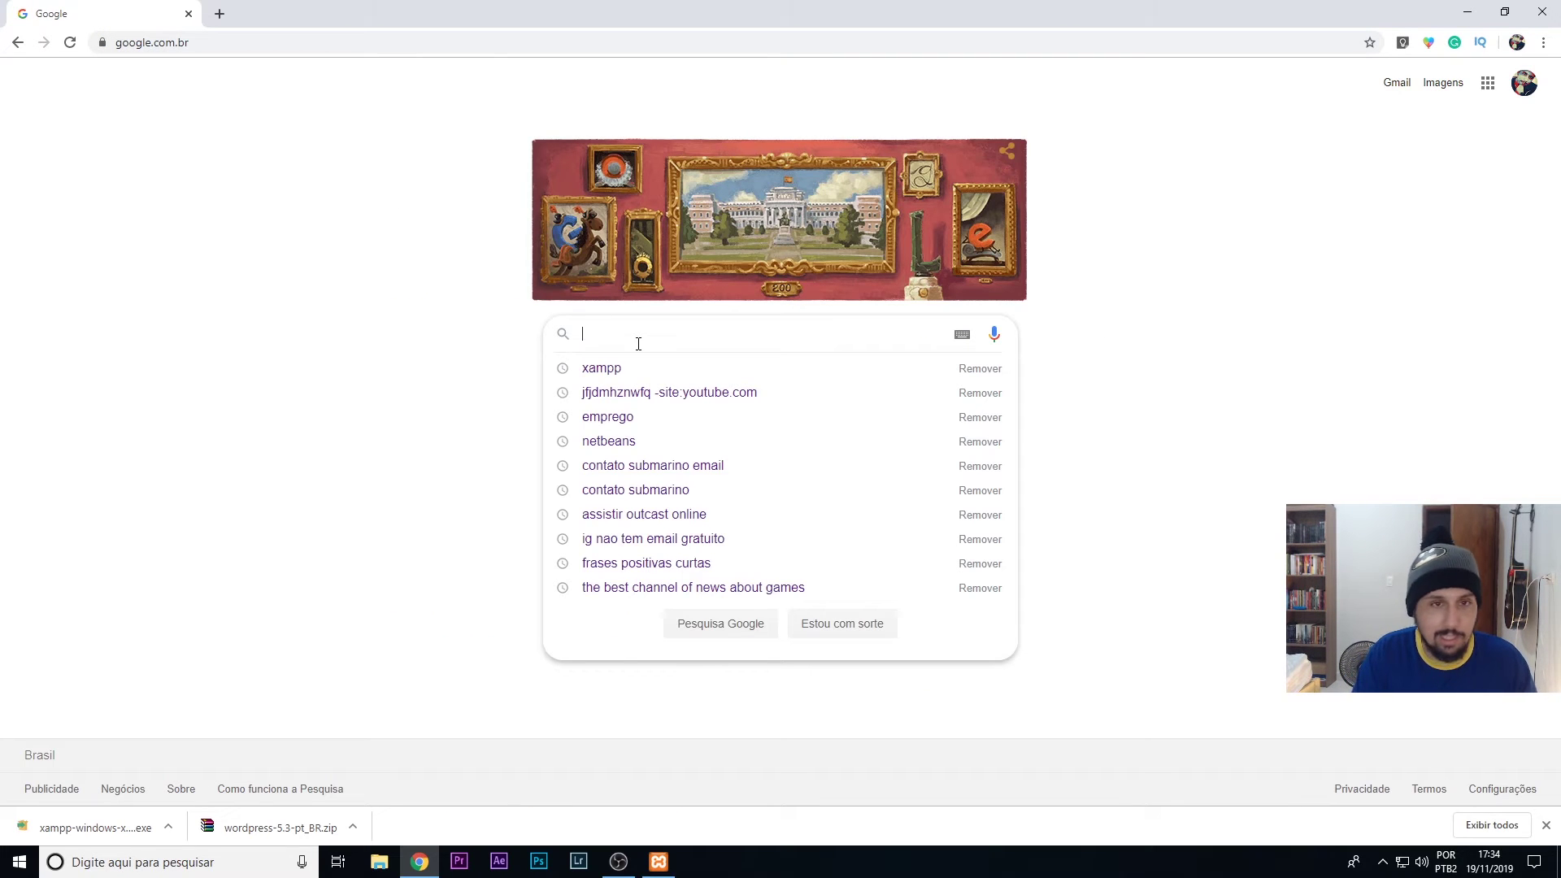
{"action": "type", "text": "localhost"}
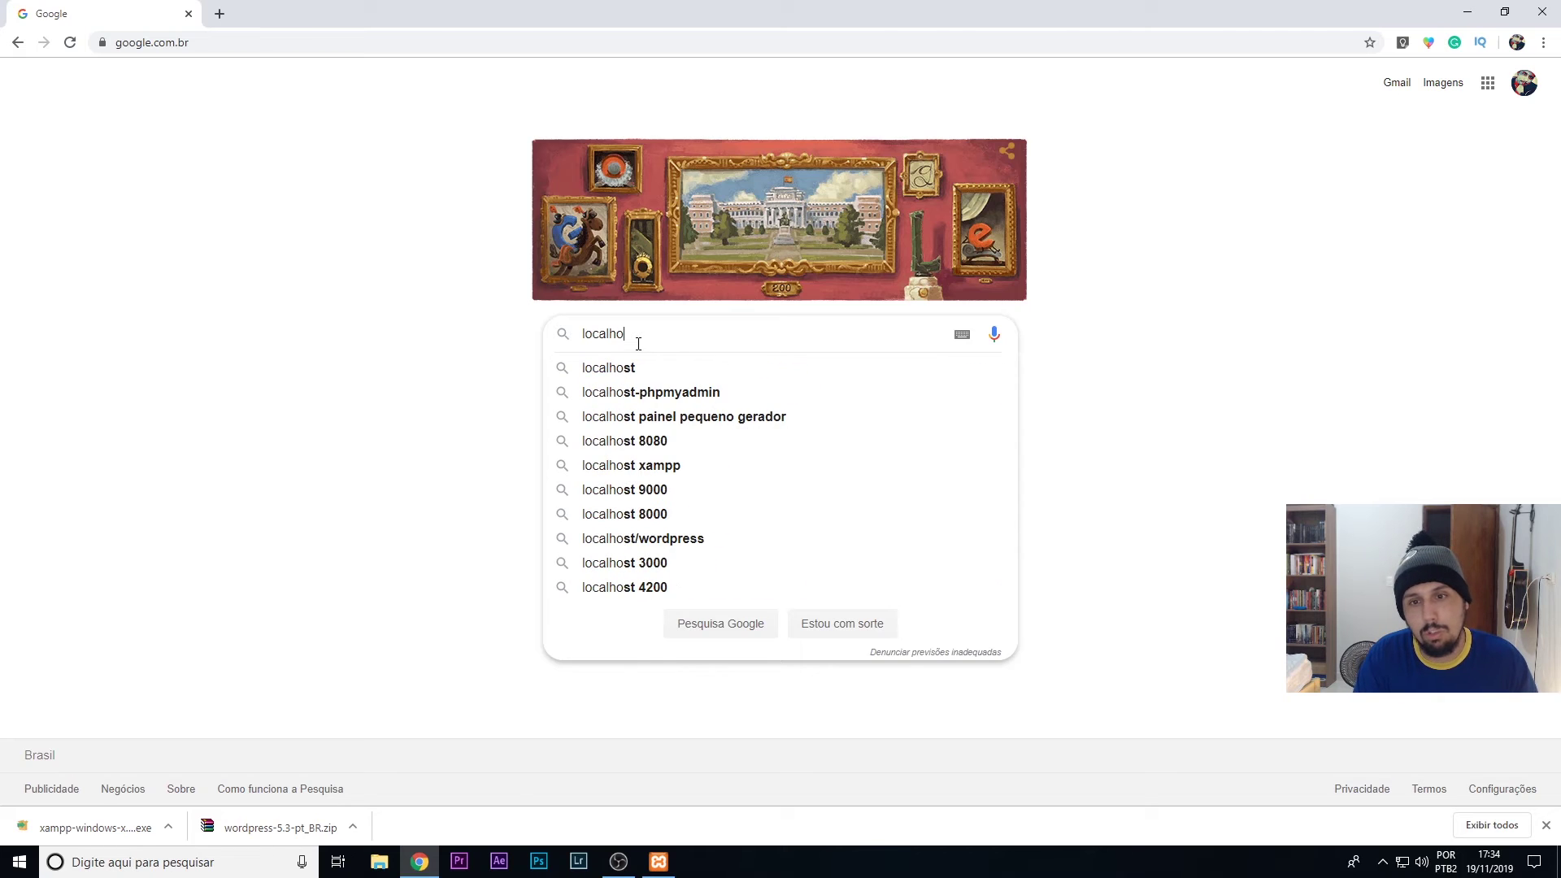
{"action": "key", "text": "Return"}
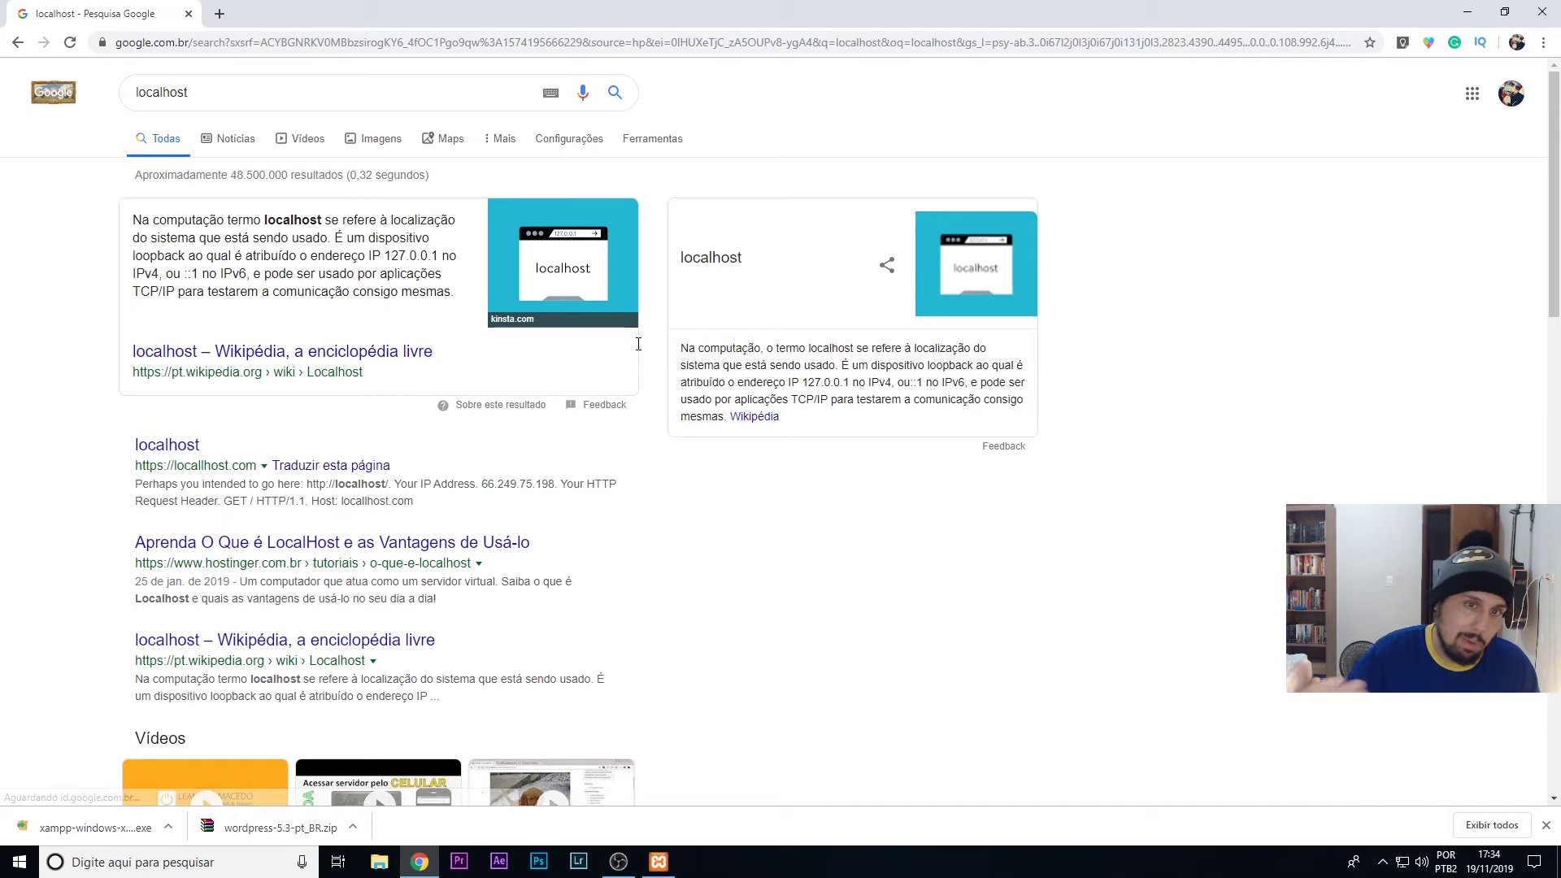
{"action": "left_click_drag", "start_coordinate": [133, 217], "coordinate": [447, 291]}
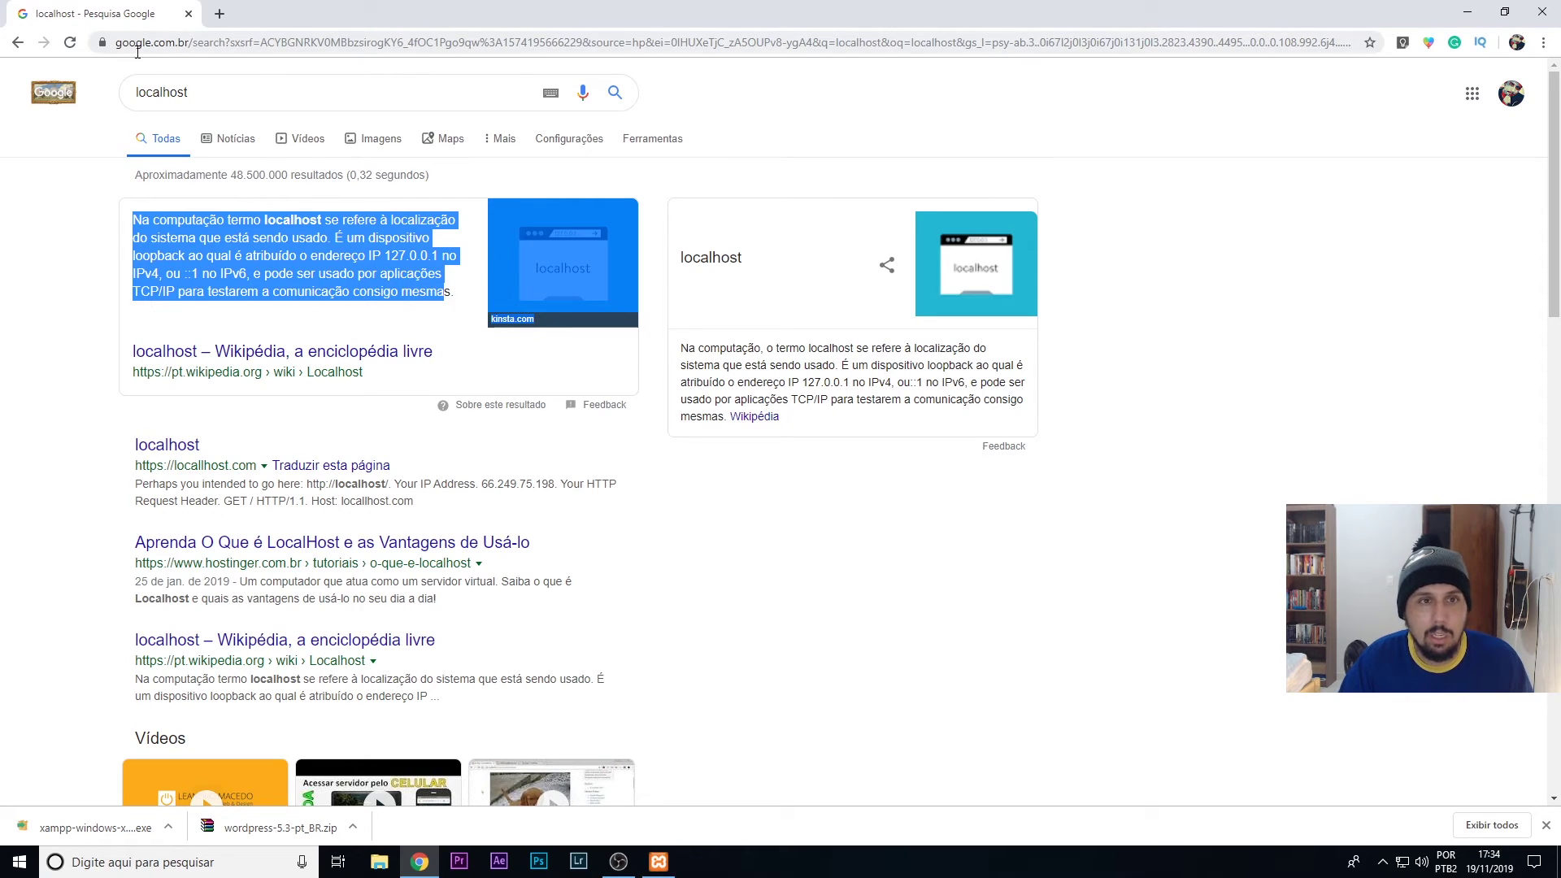
- Go back to the XAMPP dashboard at localhost
{"action": "left_click", "coordinate": [172, 46]}
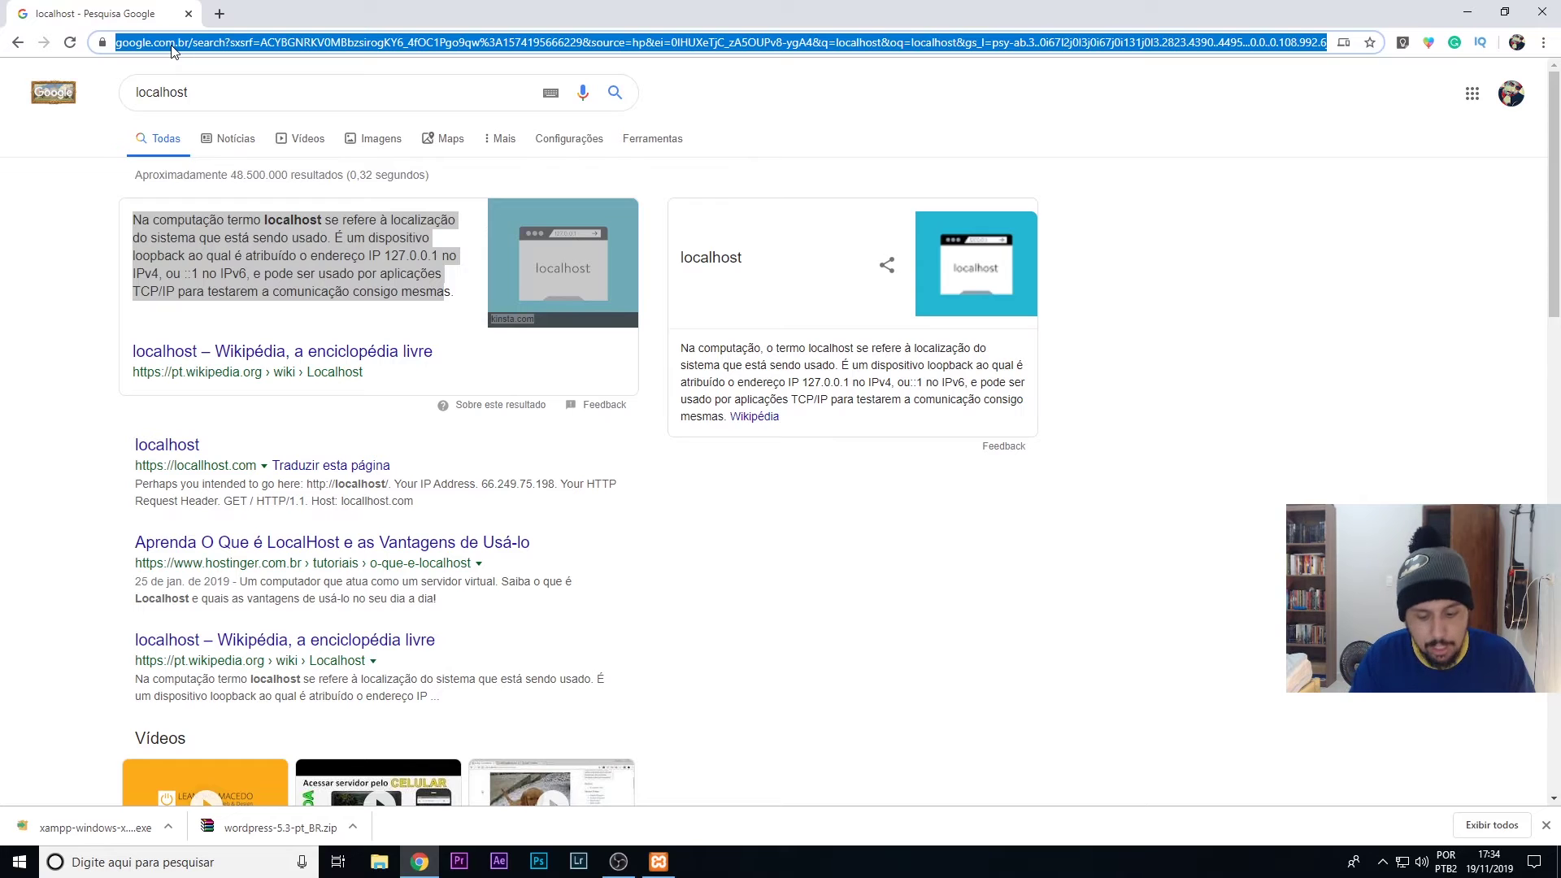
{"action": "type", "text": "locah"}
{"action": "key", "text": "BackSpace"}
{"action": "type", "text": "lho"}
{"action": "key", "text": "Return"}
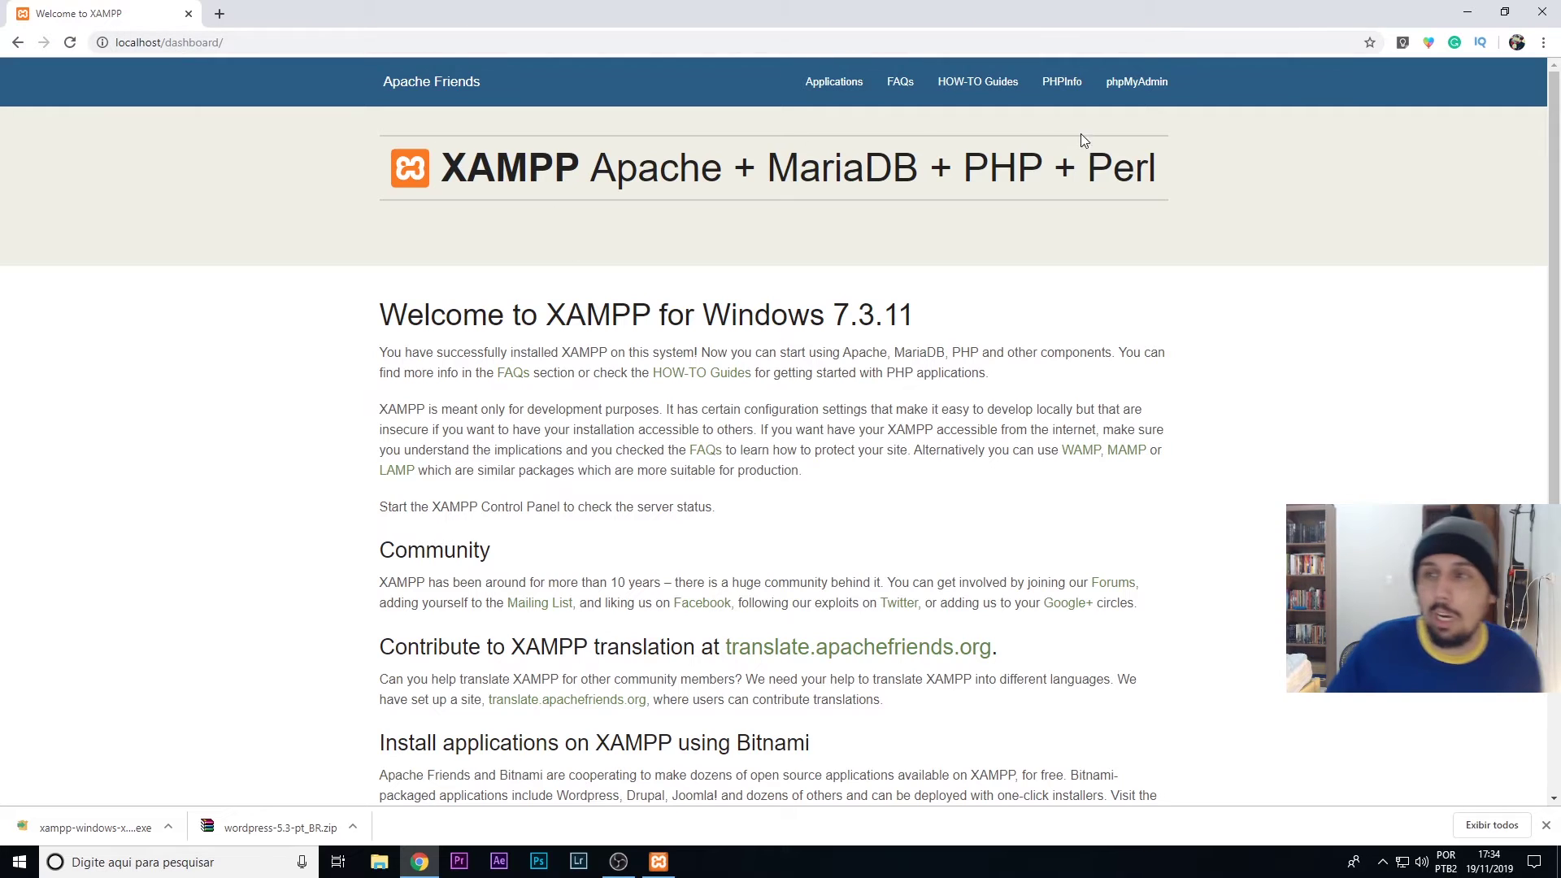
- Open phpMyAdmin, review the Databases and User accounts pages, then enter 'nopitech' as the new database name
{"action": "left_click", "coordinate": [1141, 101]}
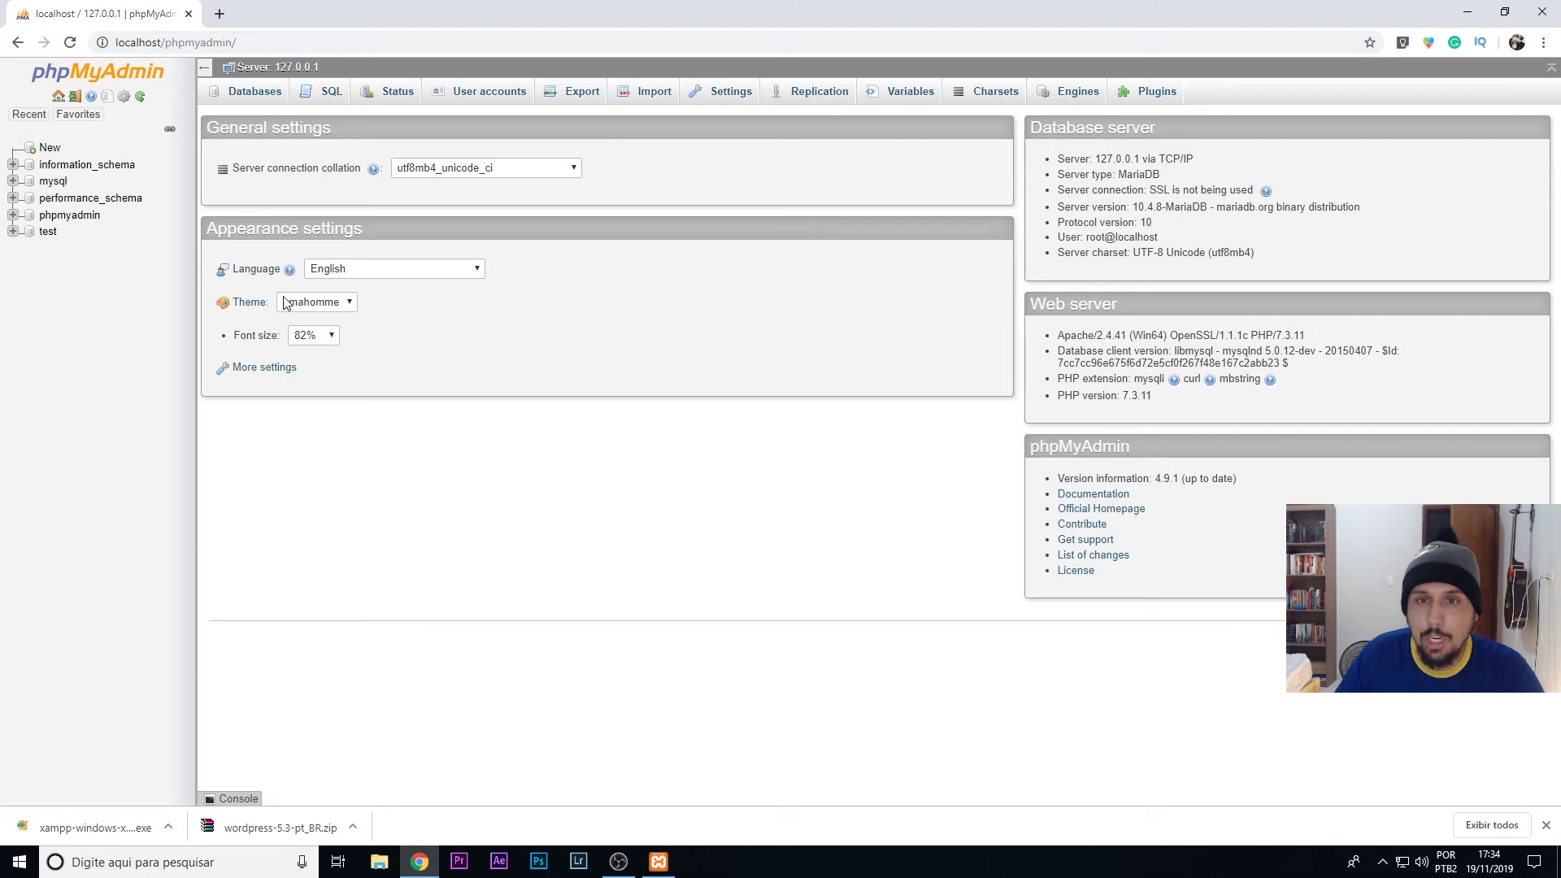
{"action": "left_click", "coordinate": [253, 98]}
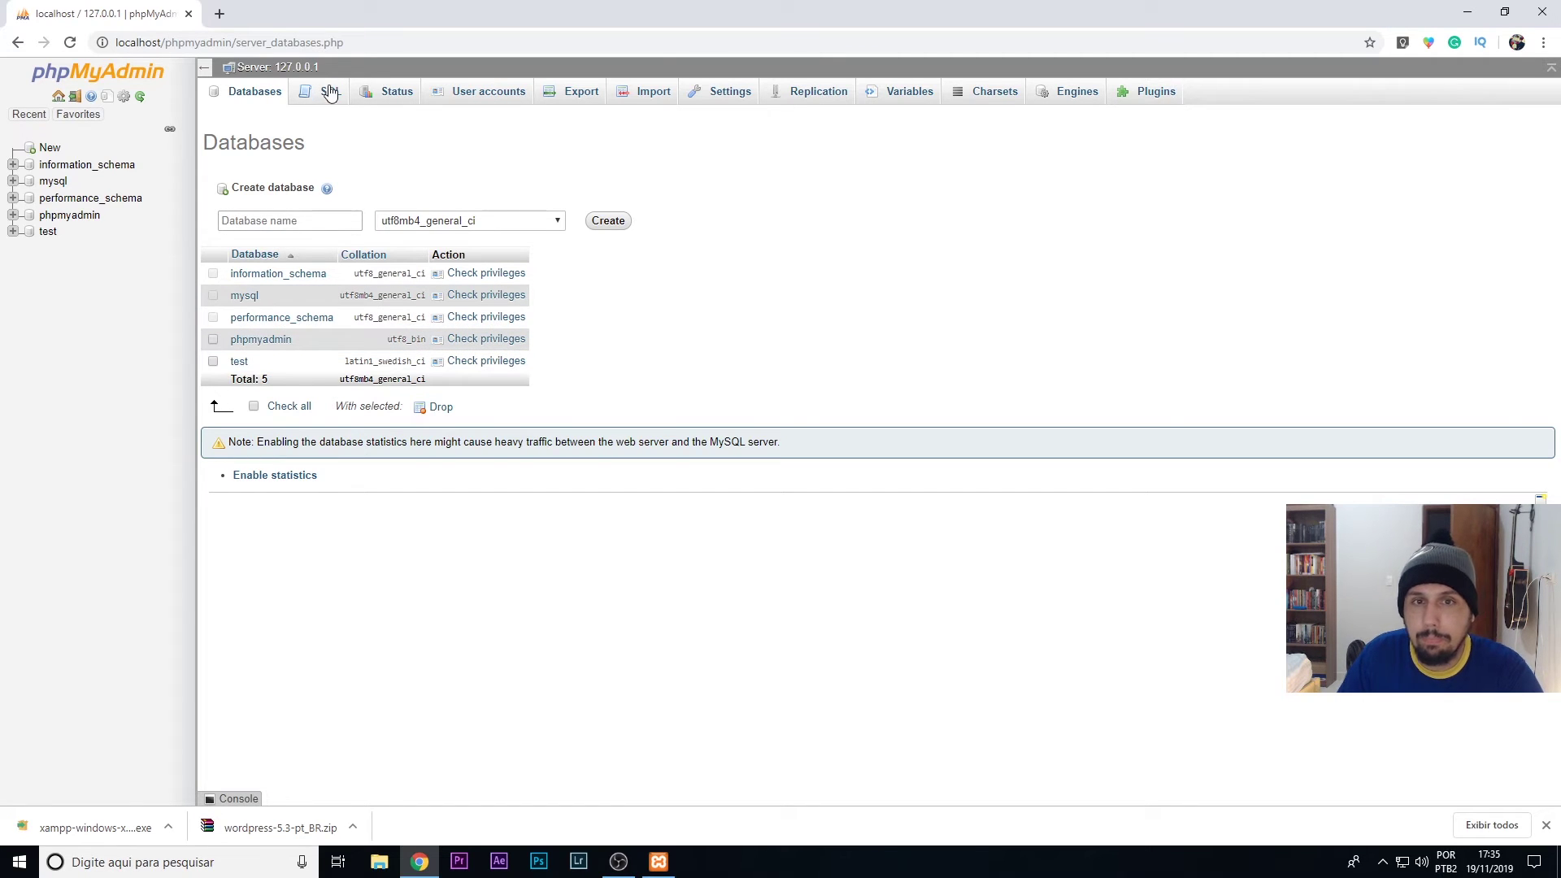
{"action": "left_click", "coordinate": [489, 91]}
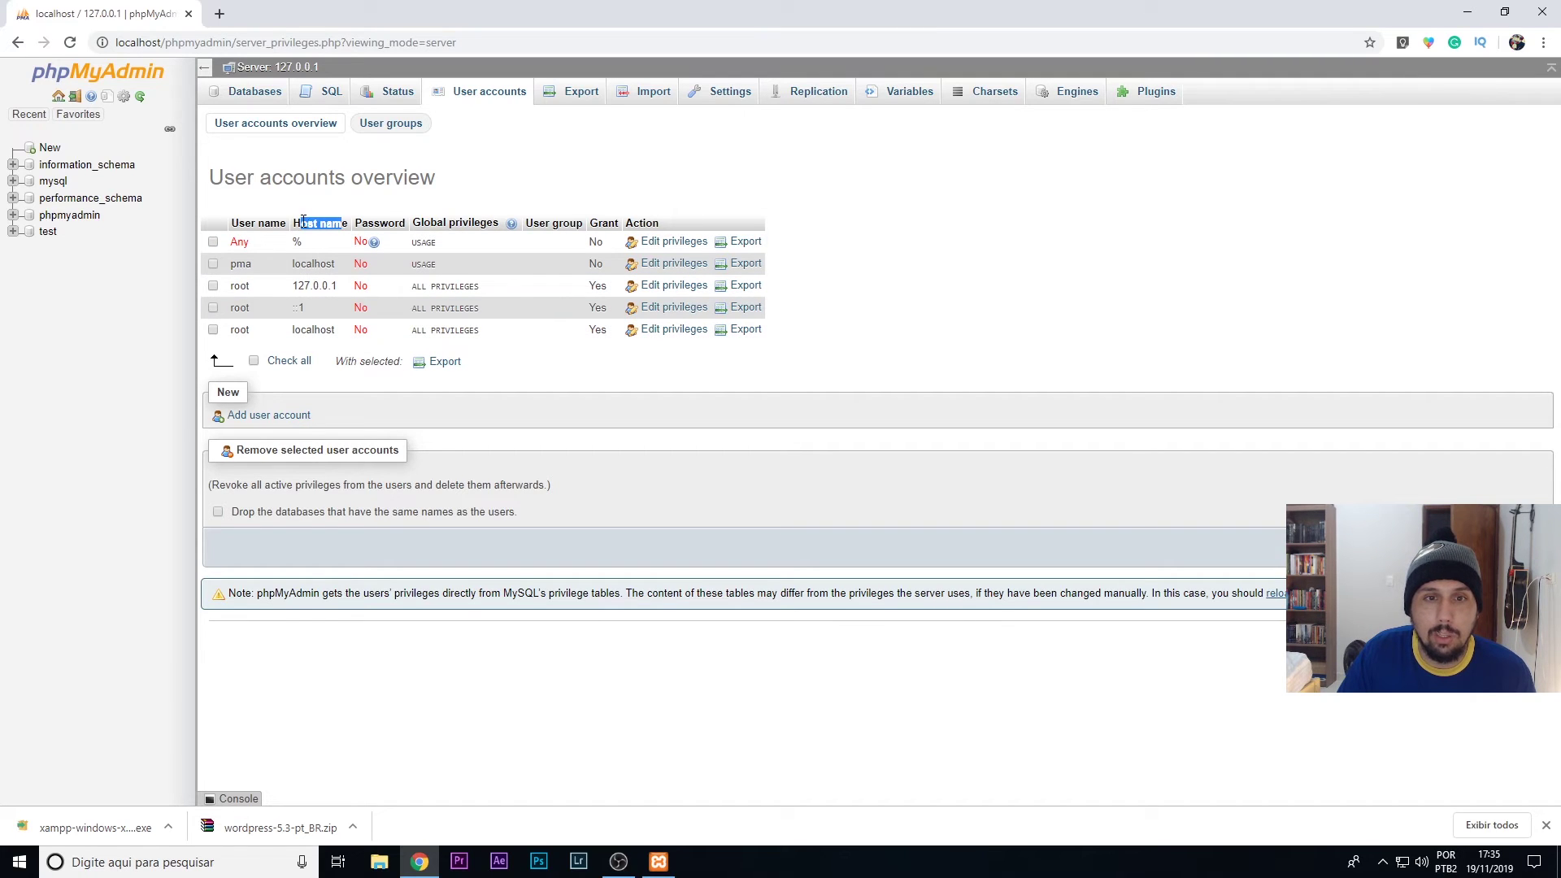
{"action": "left_click_drag", "start_coordinate": [295, 224], "coordinate": [344, 224]}
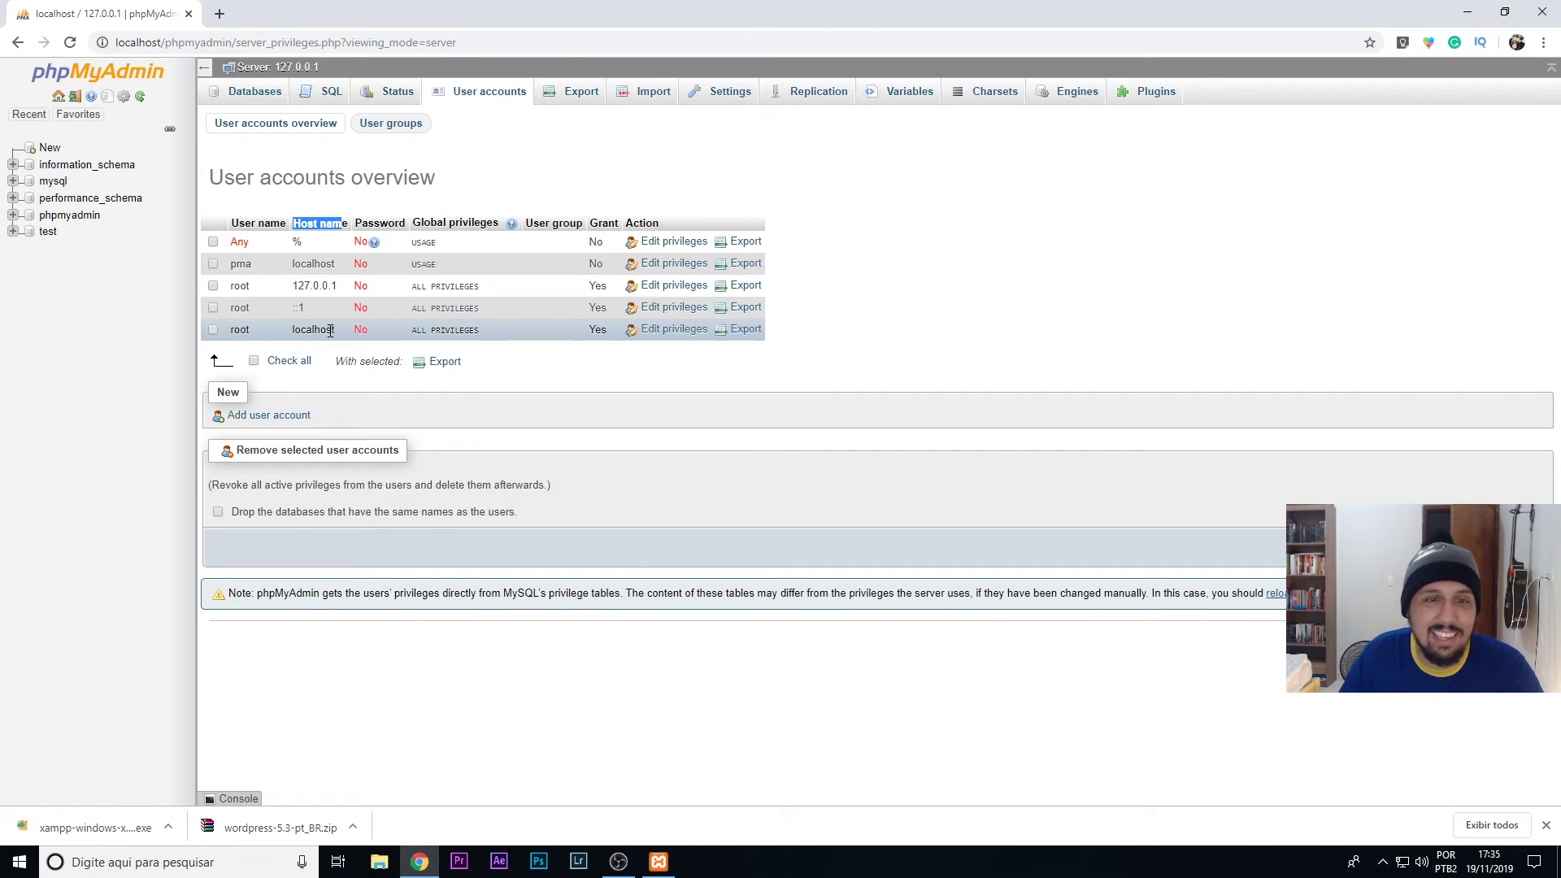
{"action": "left_click", "coordinate": [252, 96]}
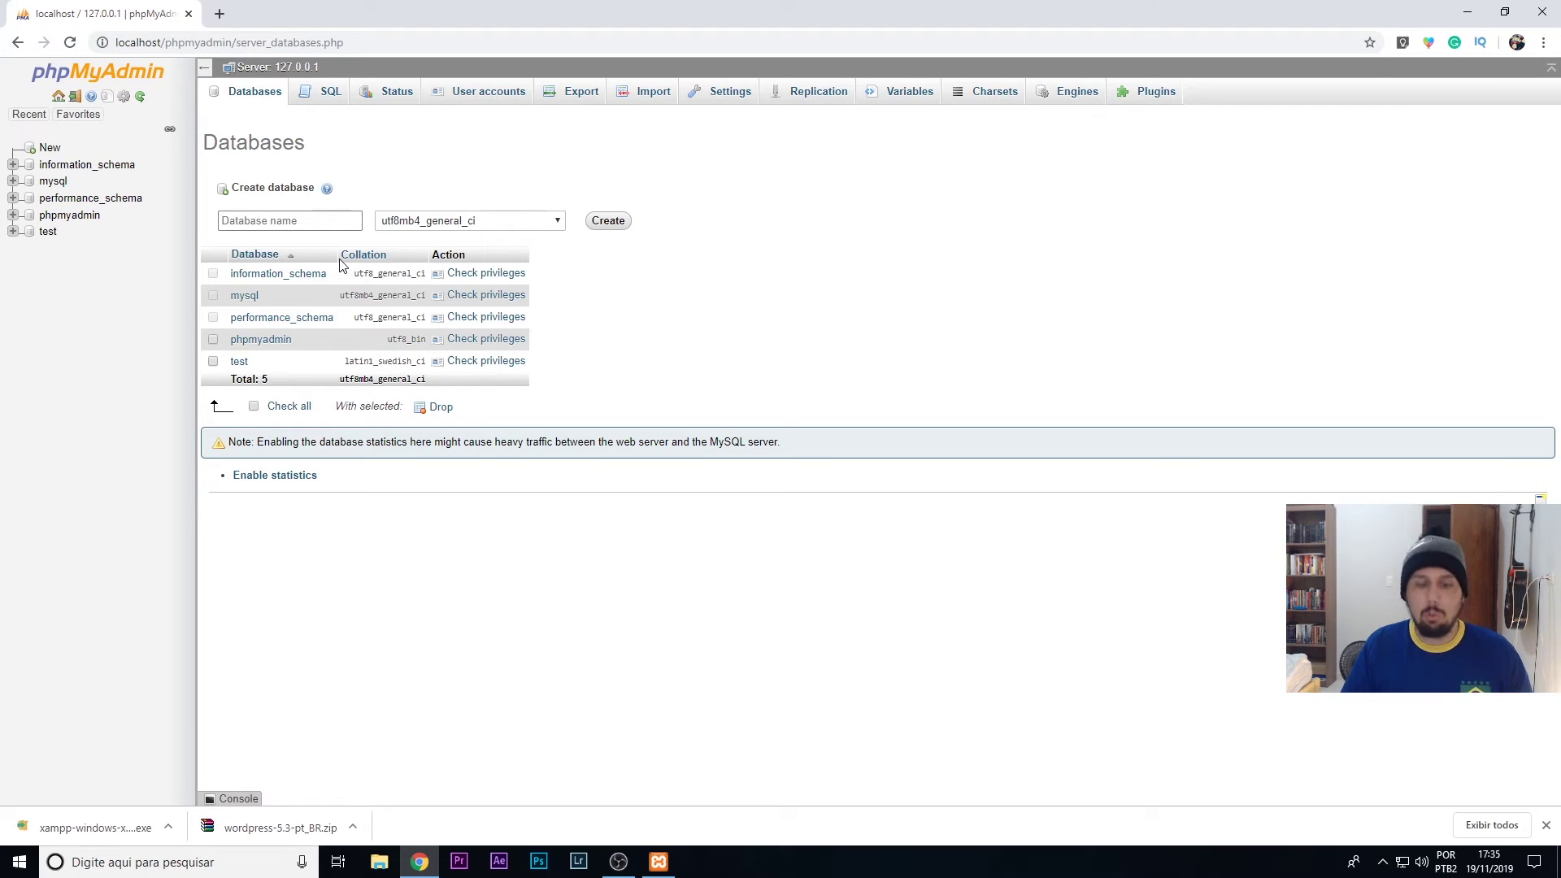
{"action": "type", "text": "nopitech"}
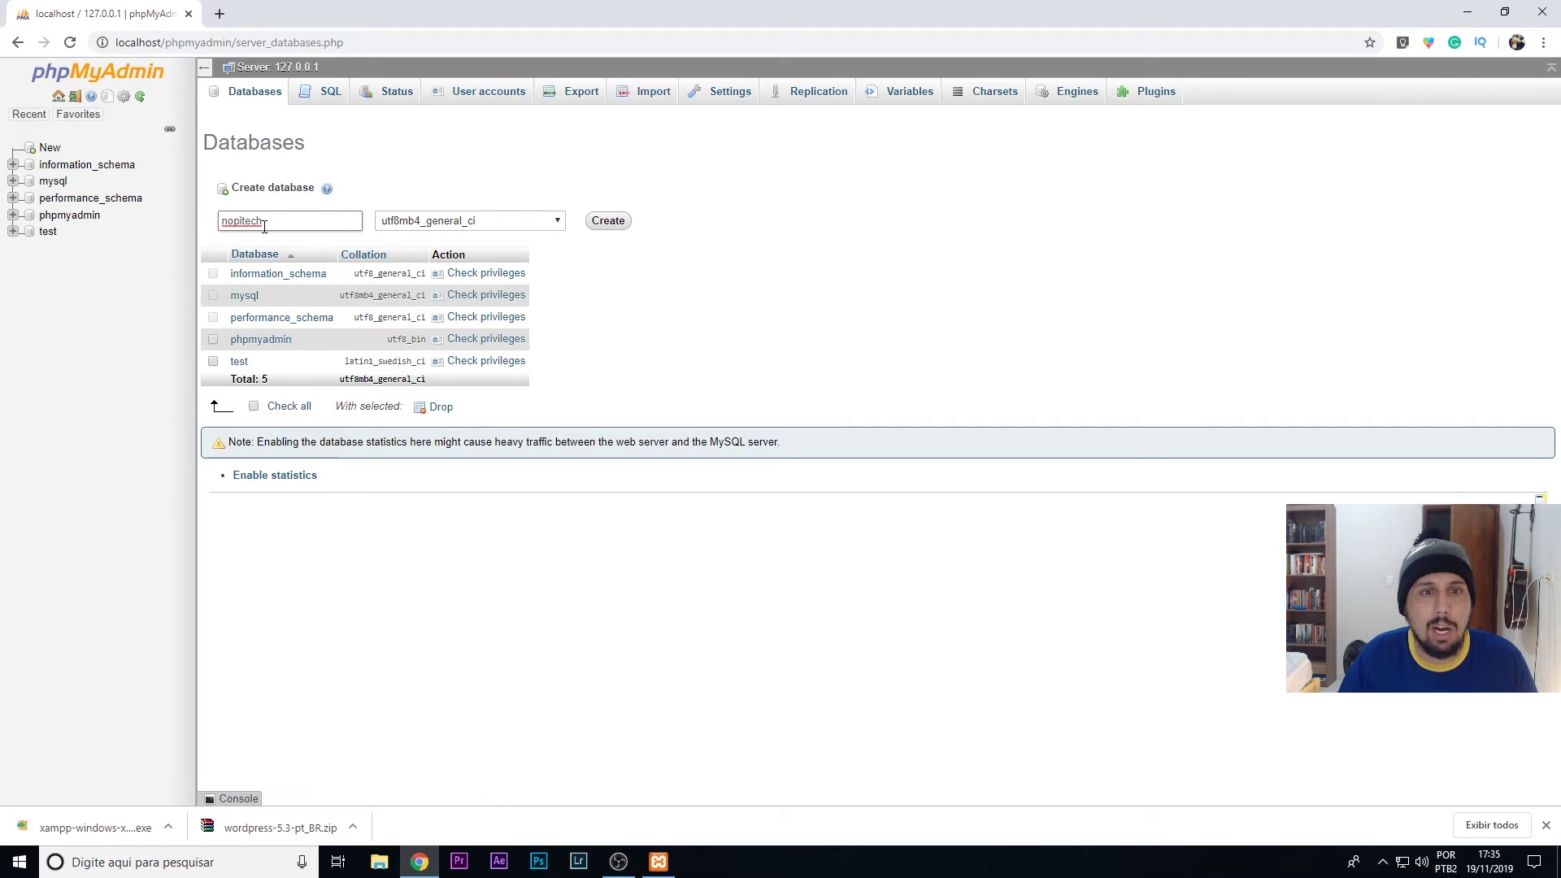
- Create the empty nopitech database and minimize Chrome to reach the XAMPP Control Panel
{"action": "left_click", "coordinate": [611, 222]}
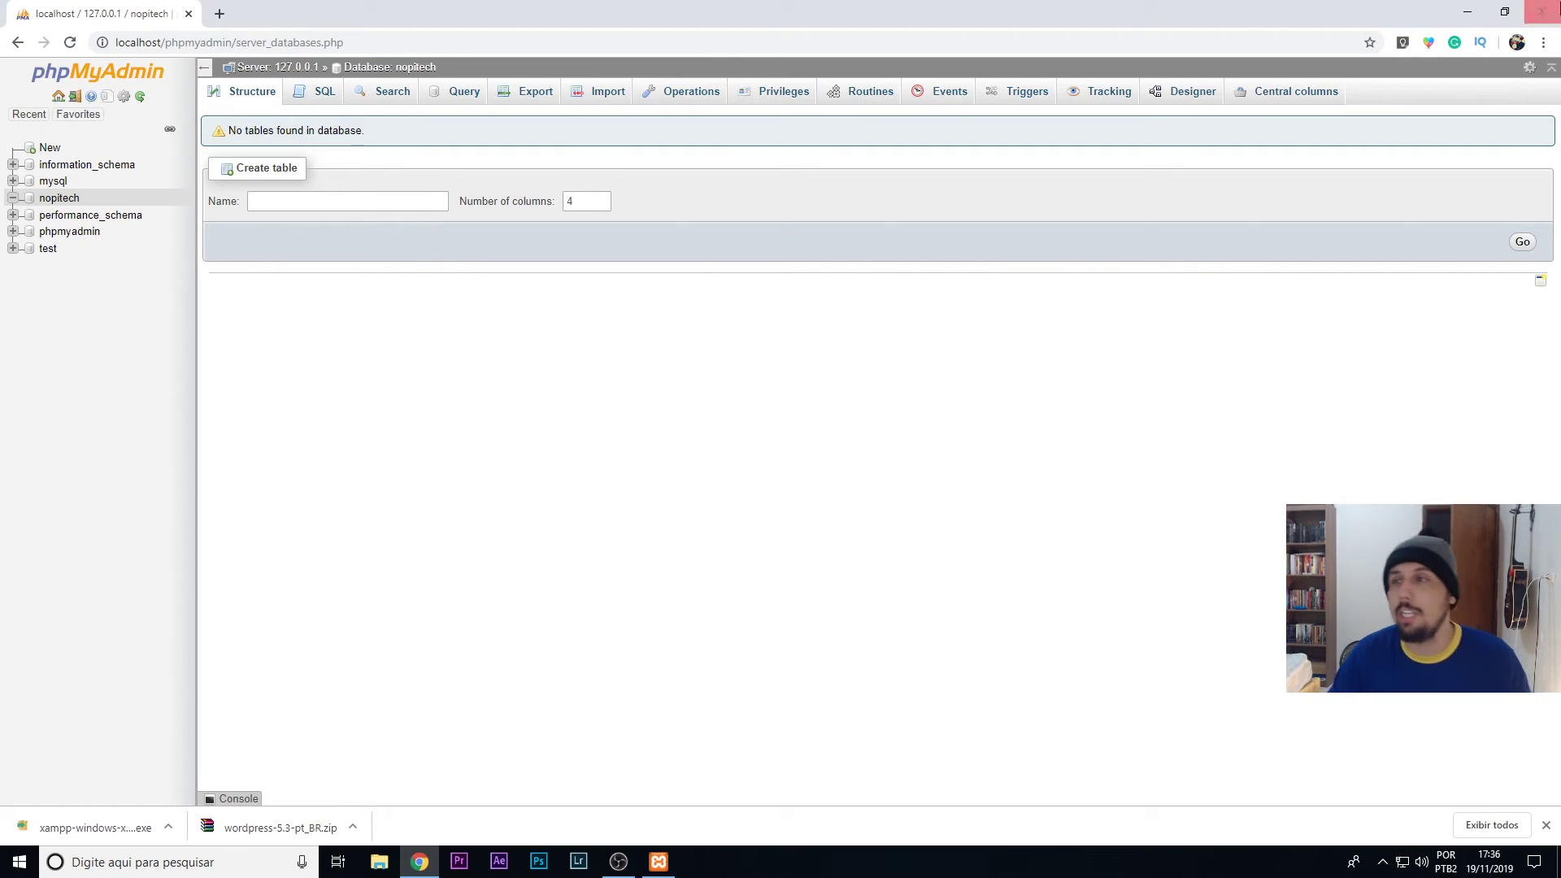
{"action": "left_click", "coordinate": [1464, 16]}
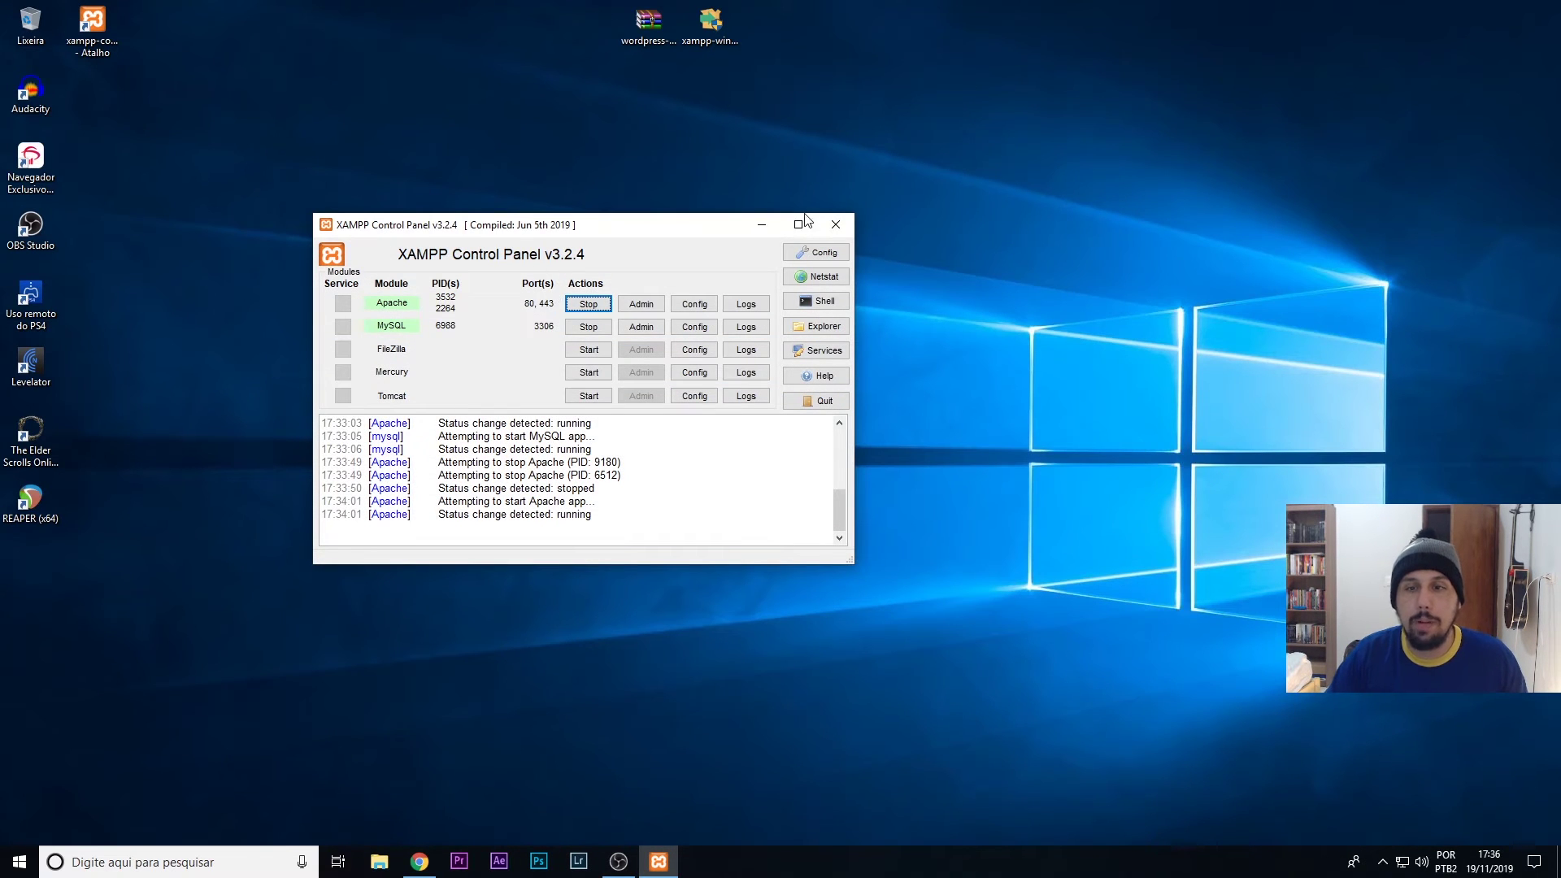
- Minimize the XAMPP Control Panel to reveal the desktop
{"action": "left_click", "coordinate": [762, 227]}
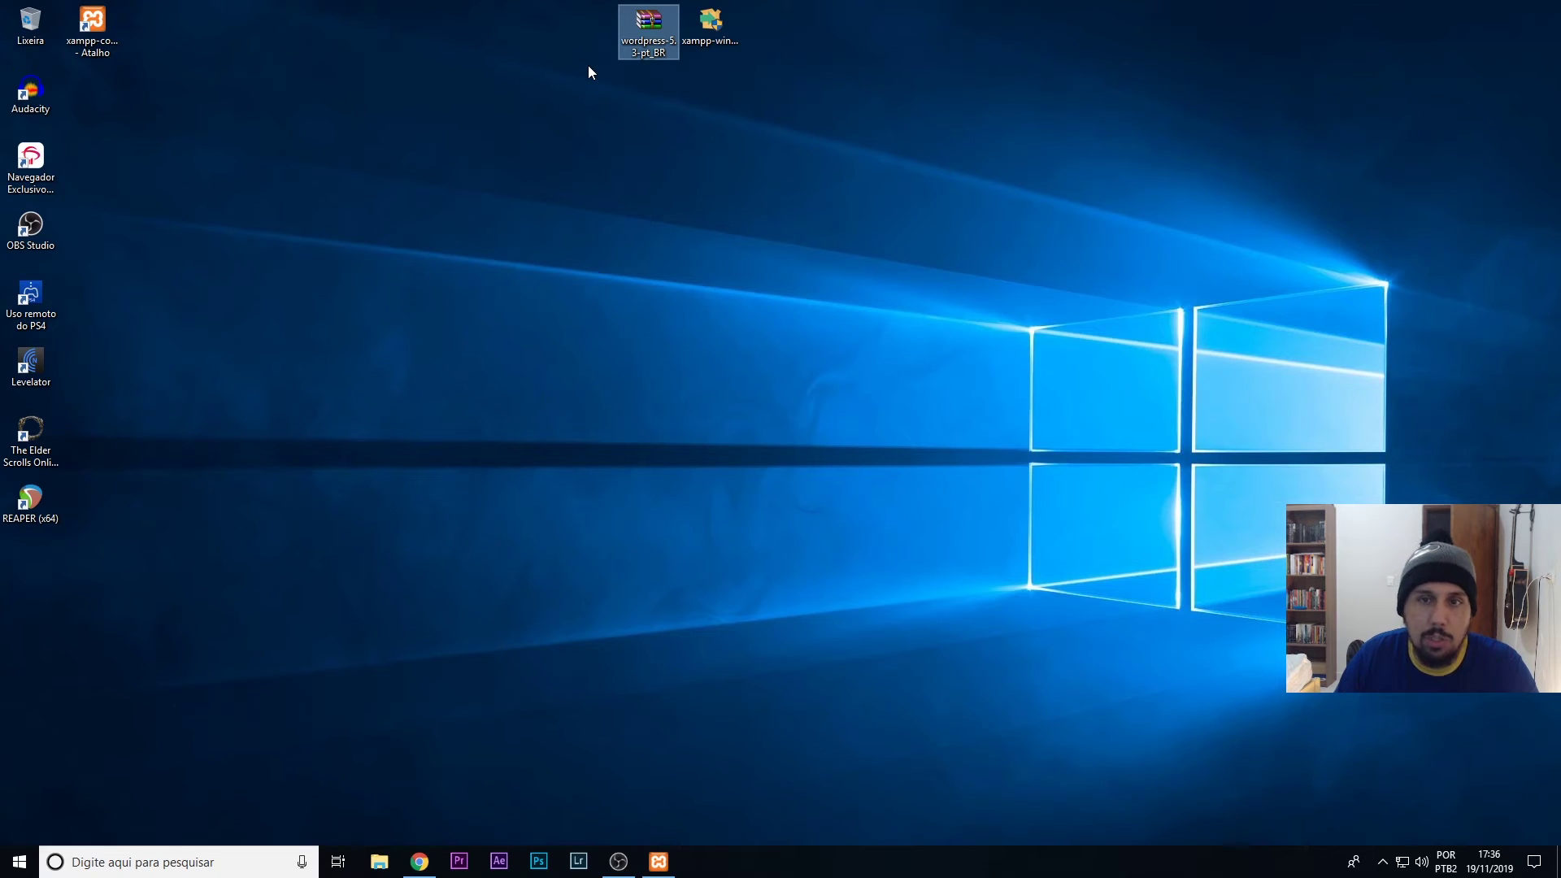
- Extract the wordpress-5.3-pt_BR archive here on the desktop
{"action": "right_click", "coordinate": [647, 32]}
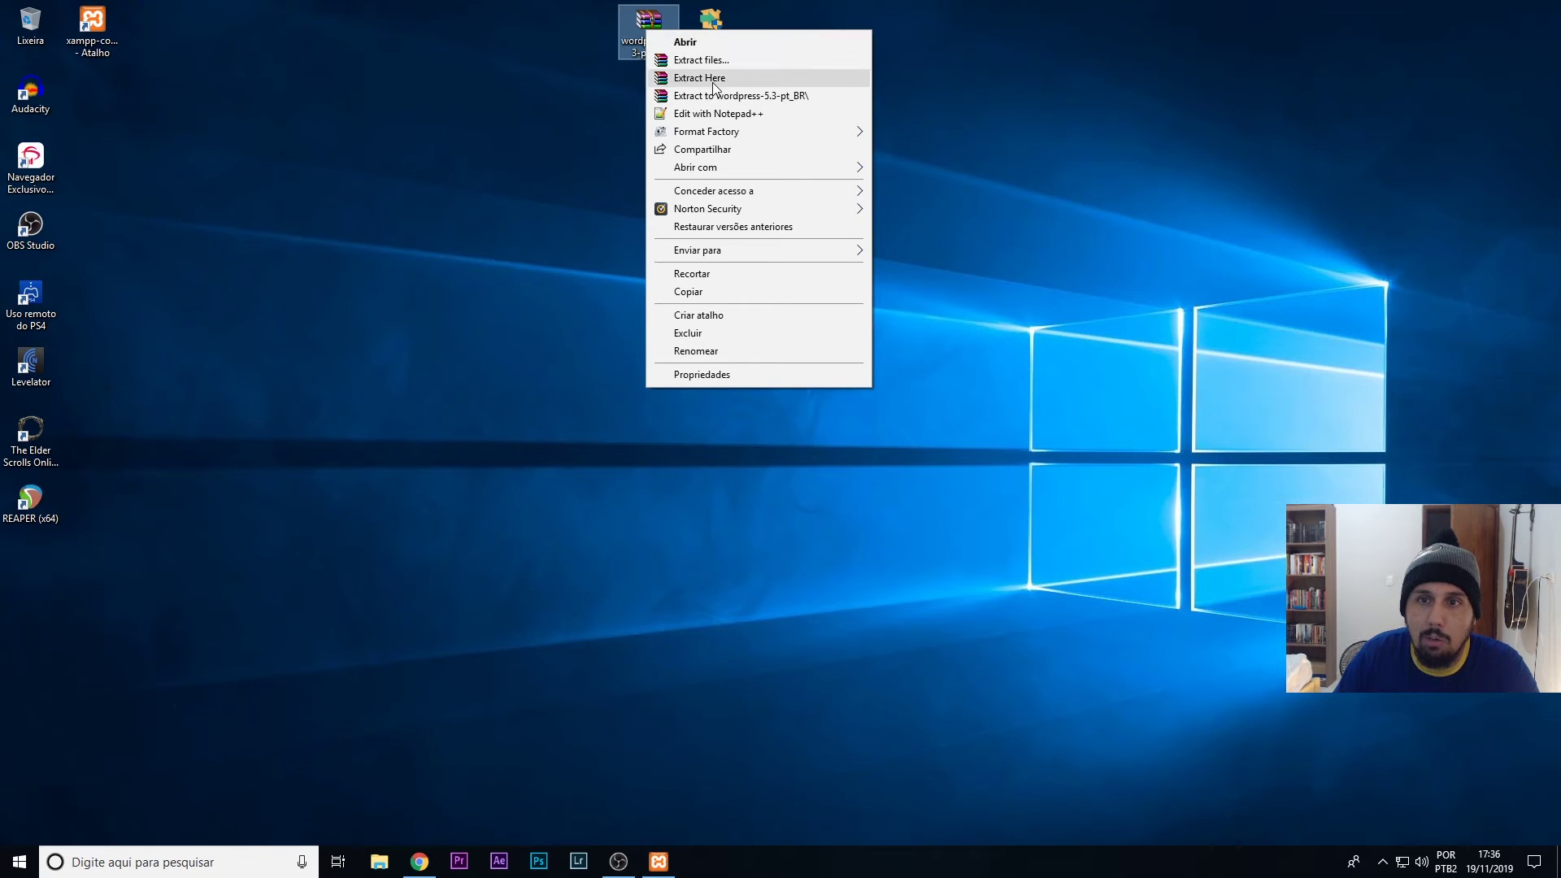
{"action": "left_click", "coordinate": [702, 80]}
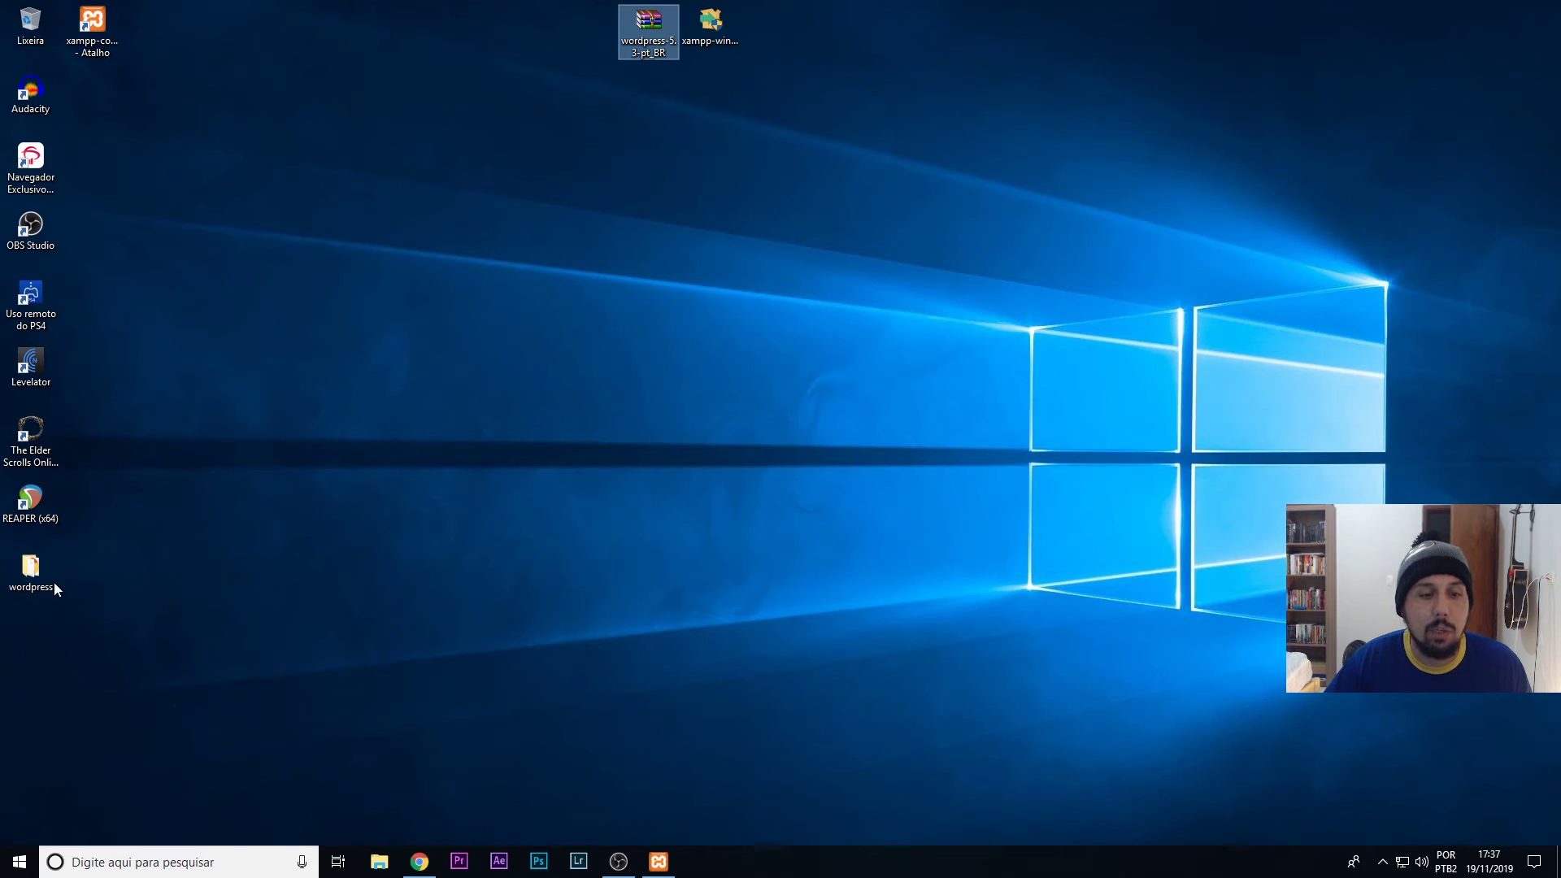
- Cut the extracted wordpress folder and navigate File Explorer to C:\xampp\htdocs
{"action": "left_click", "coordinate": [32, 572]}
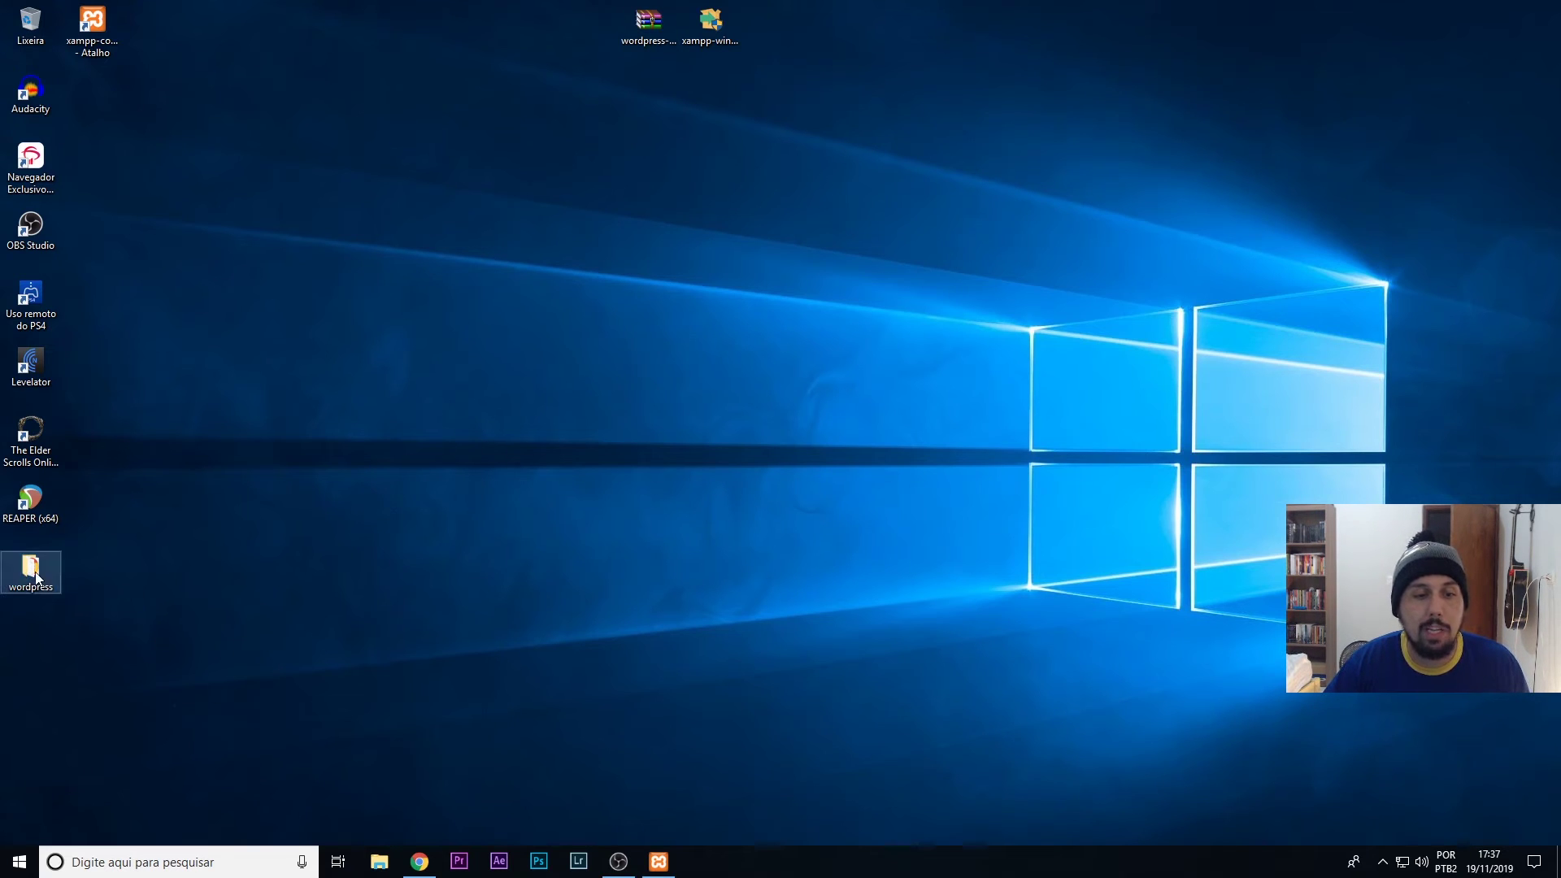
{"action": "key", "text": "ctrl+x"}
{"action": "left_click", "coordinate": [379, 861]}
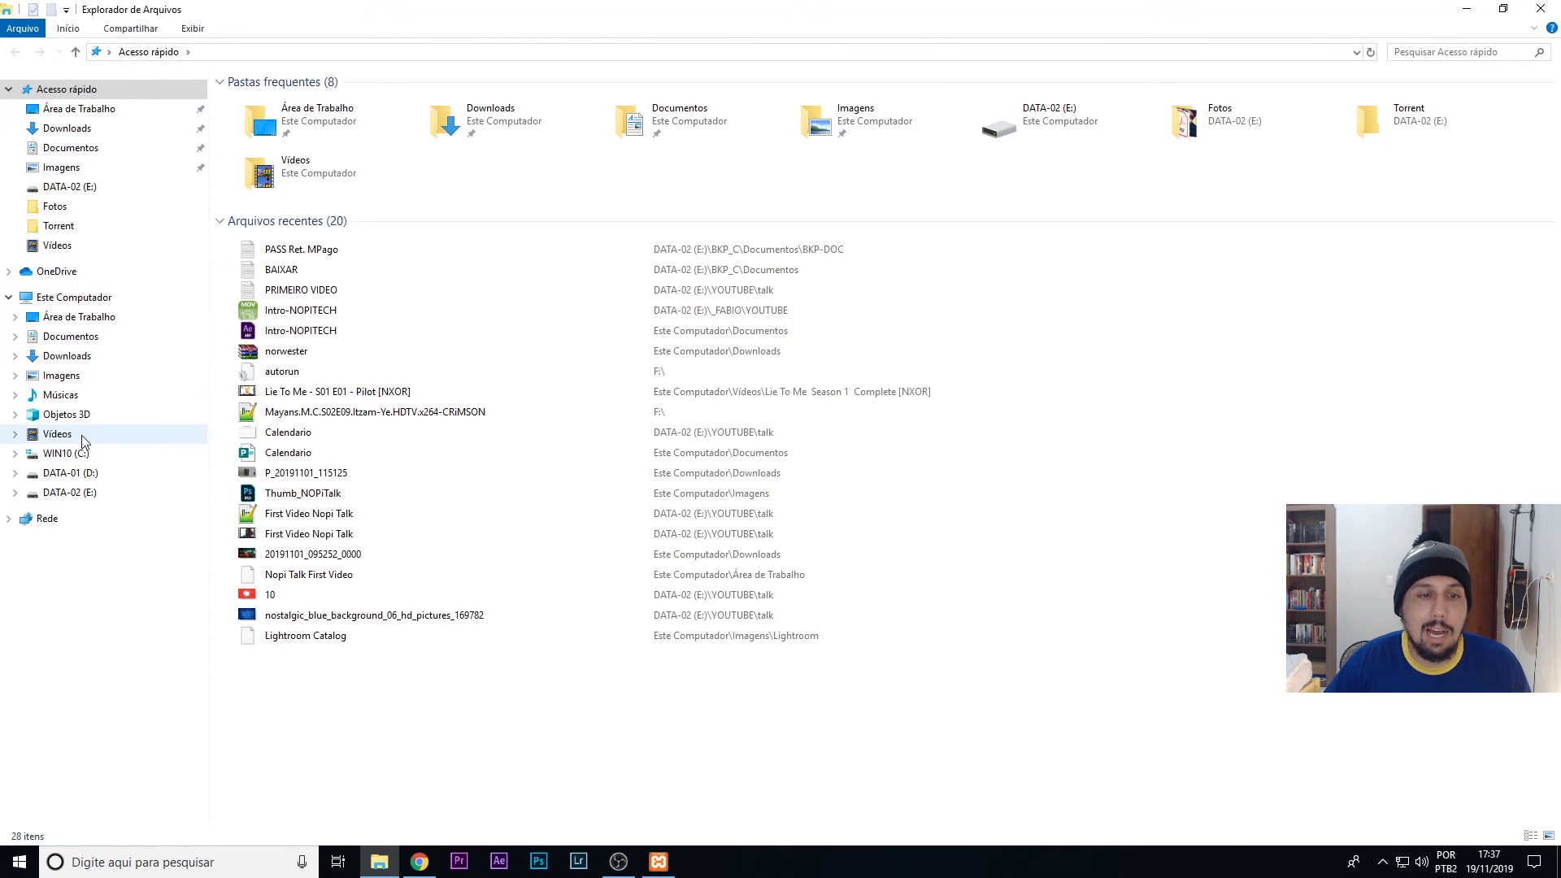
{"action": "left_click", "coordinate": [68, 453]}
{"action": "double_click", "coordinate": [258, 238]}
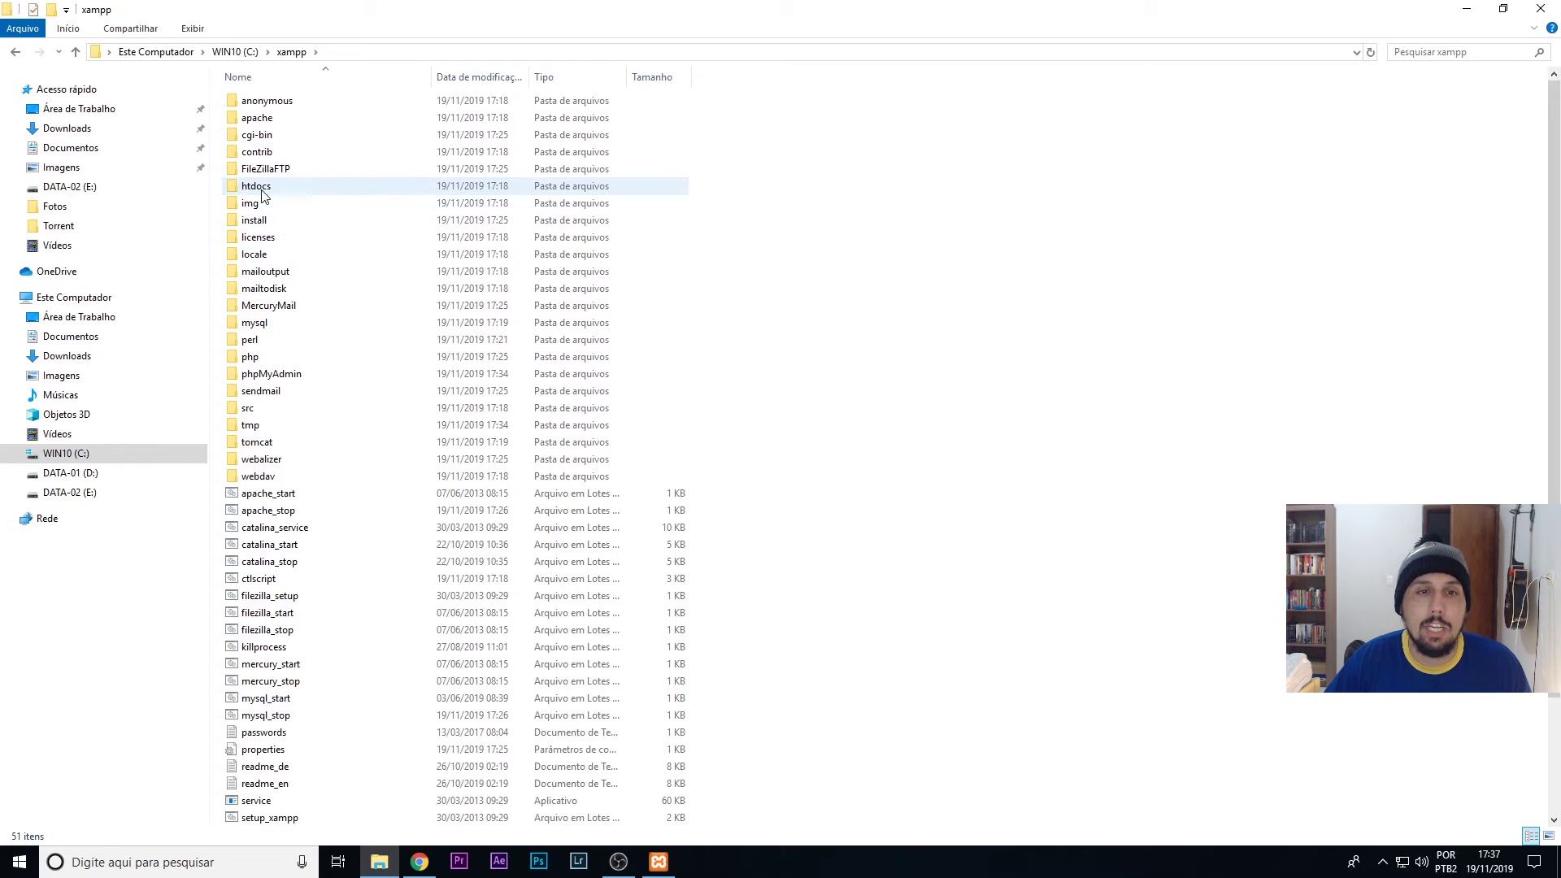
{"action": "double_click", "coordinate": [249, 188]}
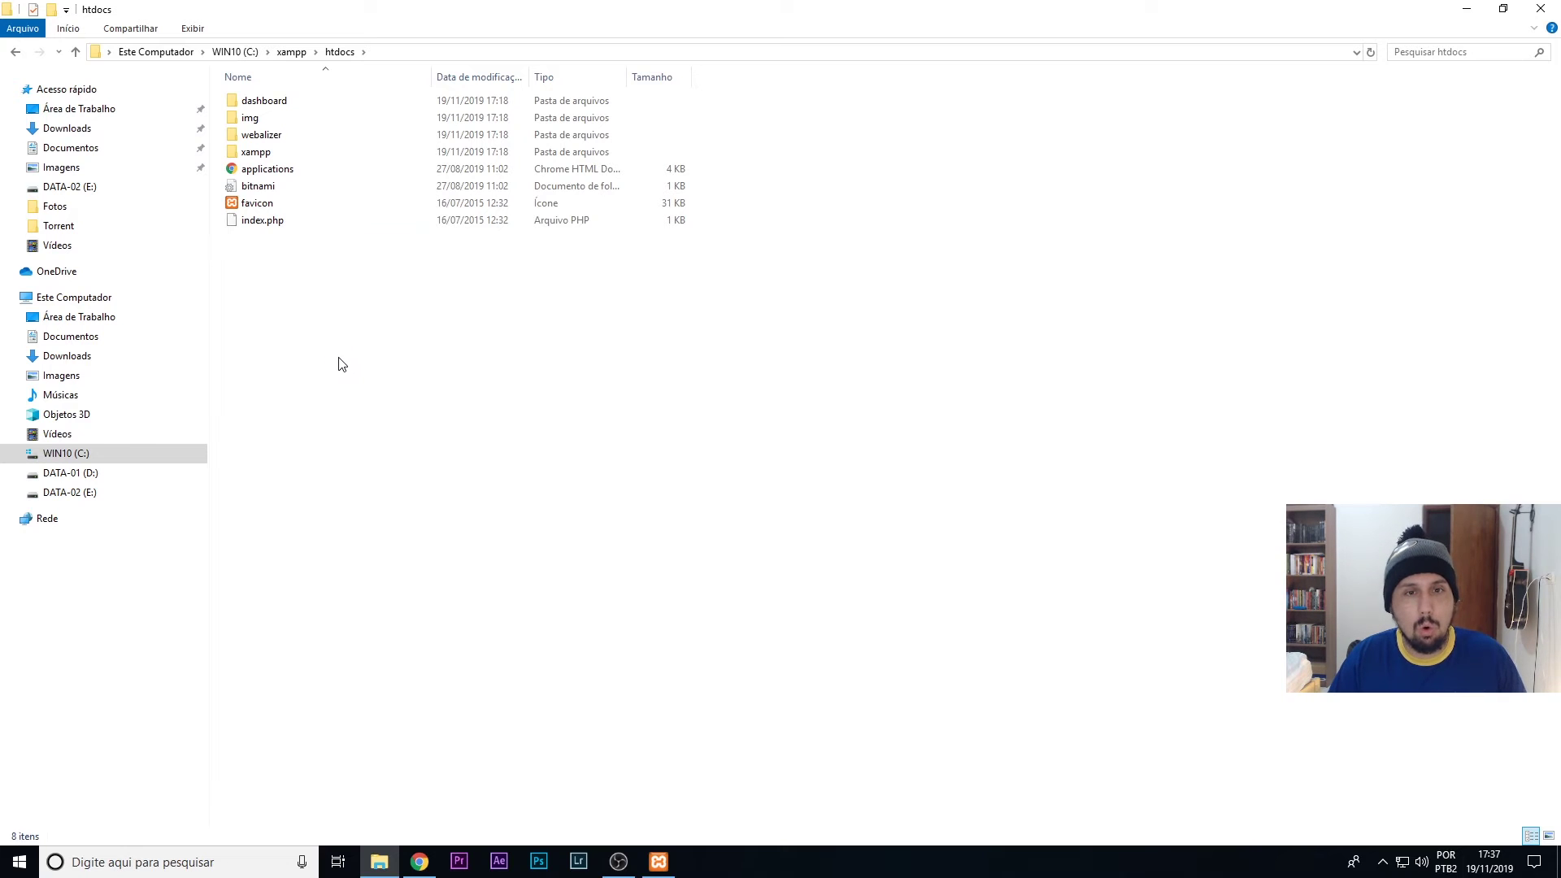
- Paste the wordpress folder into htdocs and rename it to nopitech
{"action": "key", "text": "ctrl+v"}
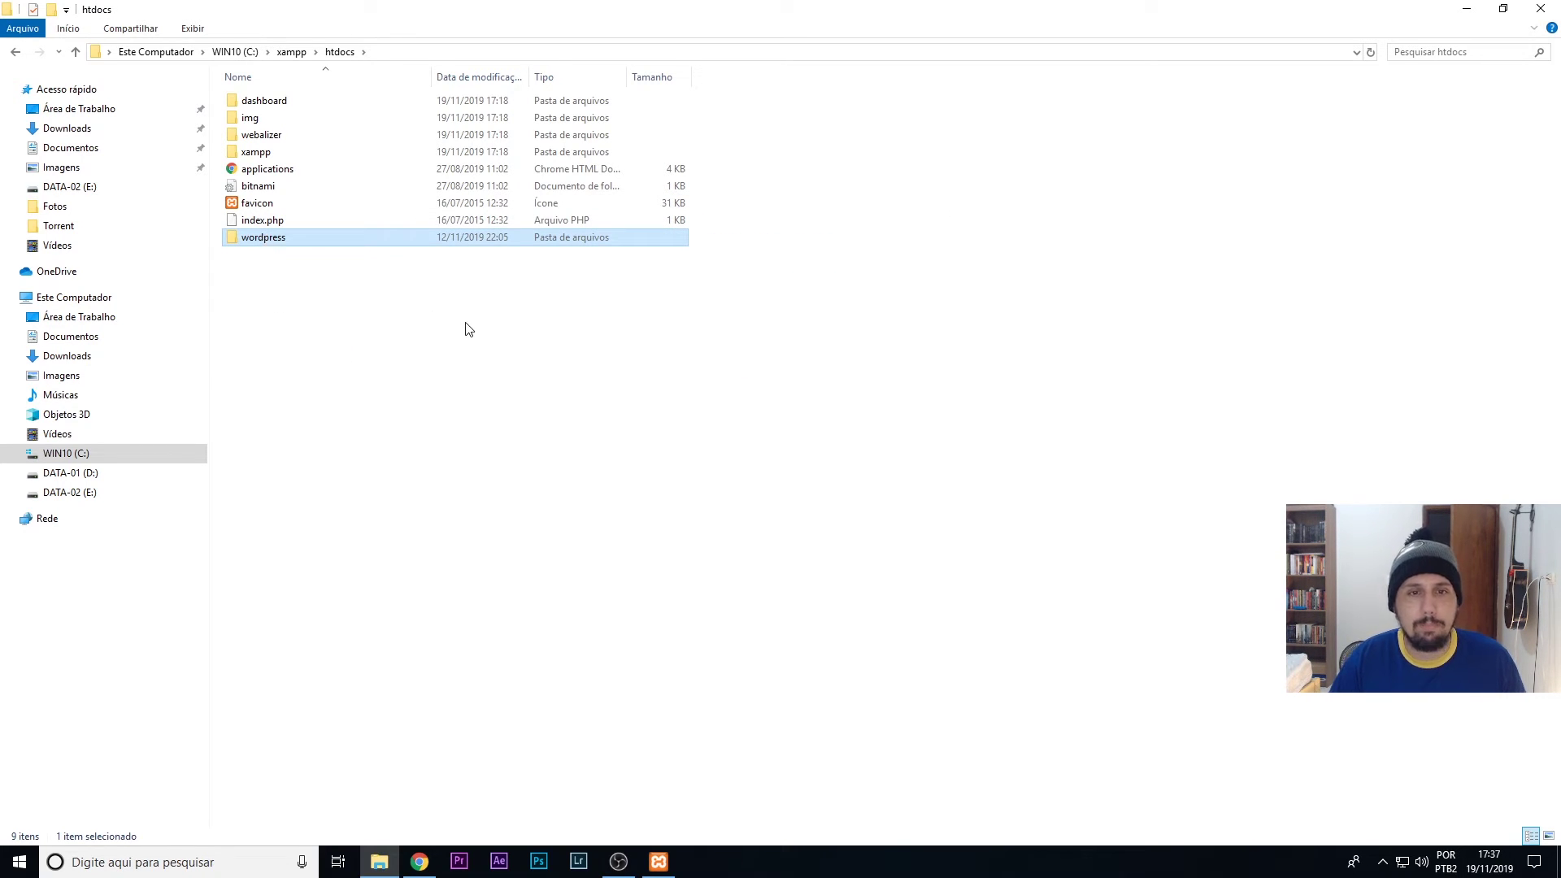
{"action": "key", "text": "F2"}
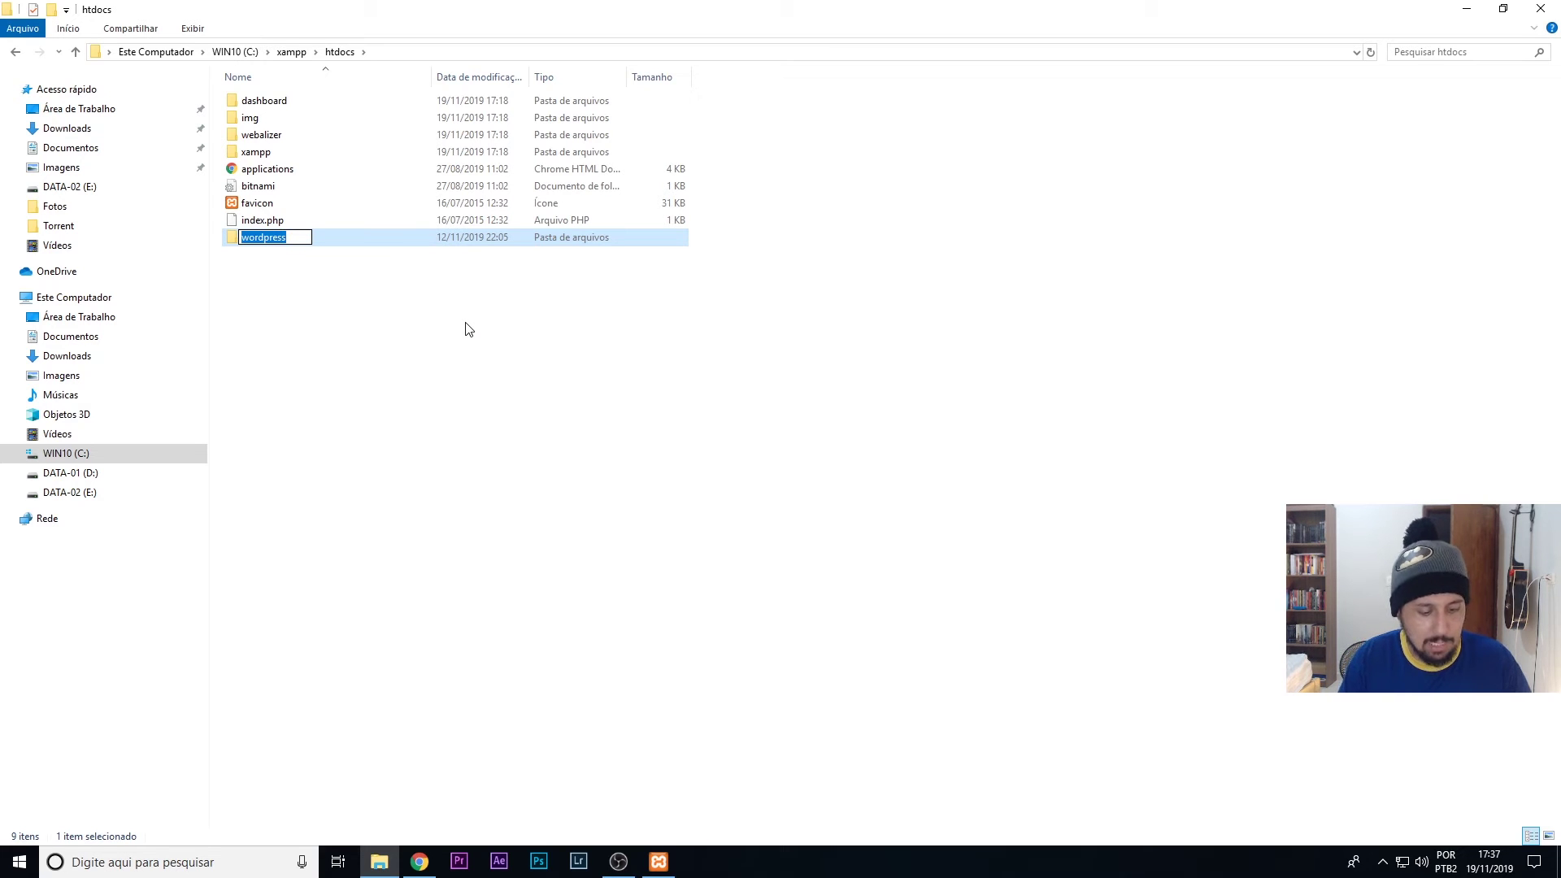
{"action": "type", "text": "nopitech"}
{"action": "key", "text": "Return"}
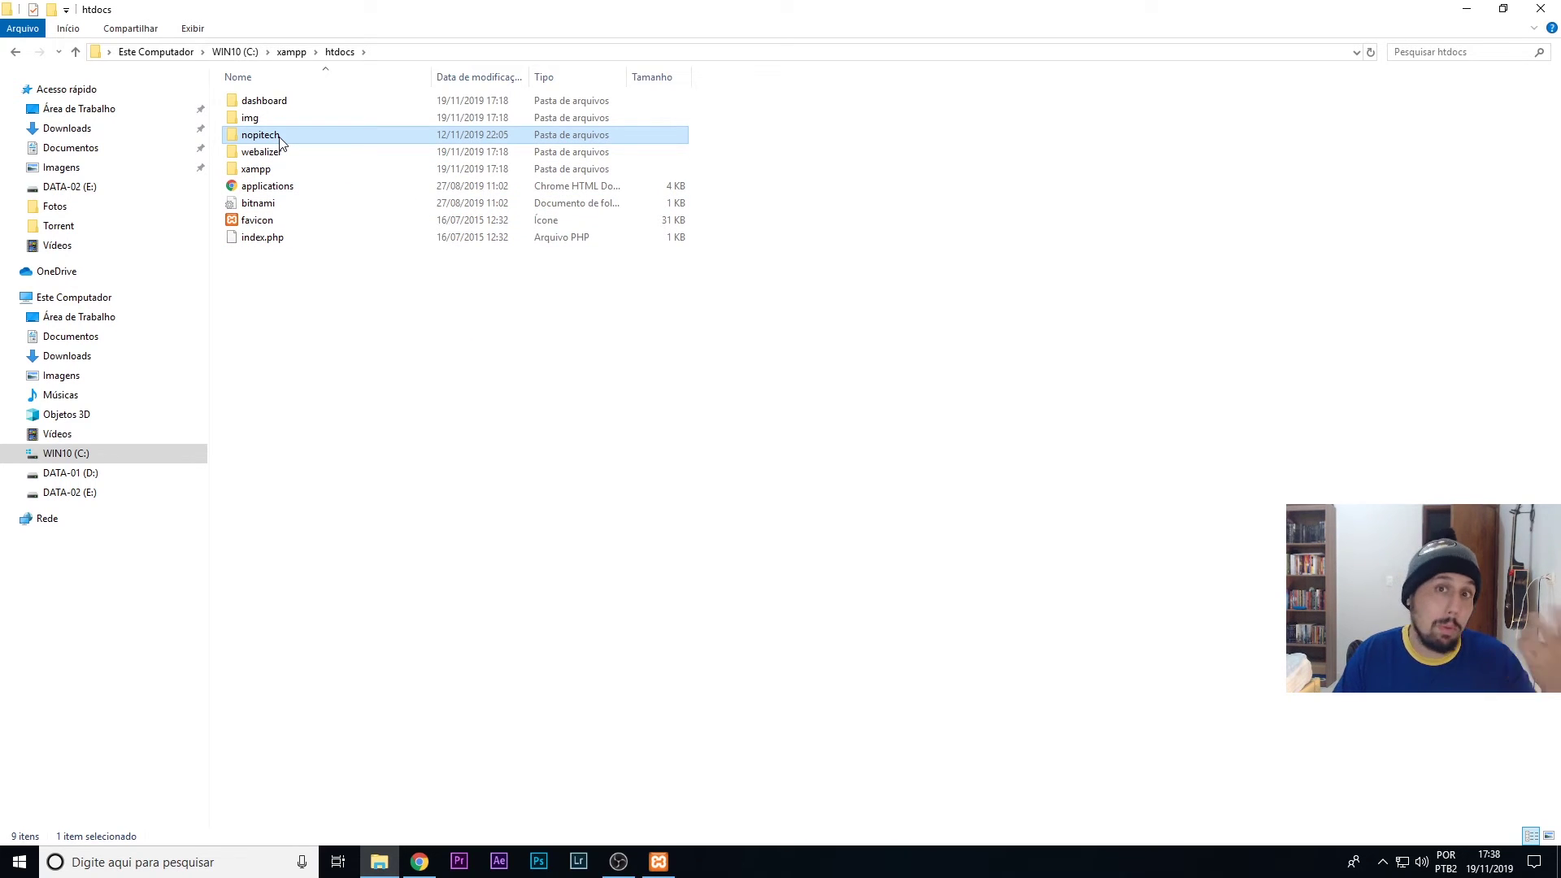
{"action": "mouse_move", "coordinate": [280, 142]}
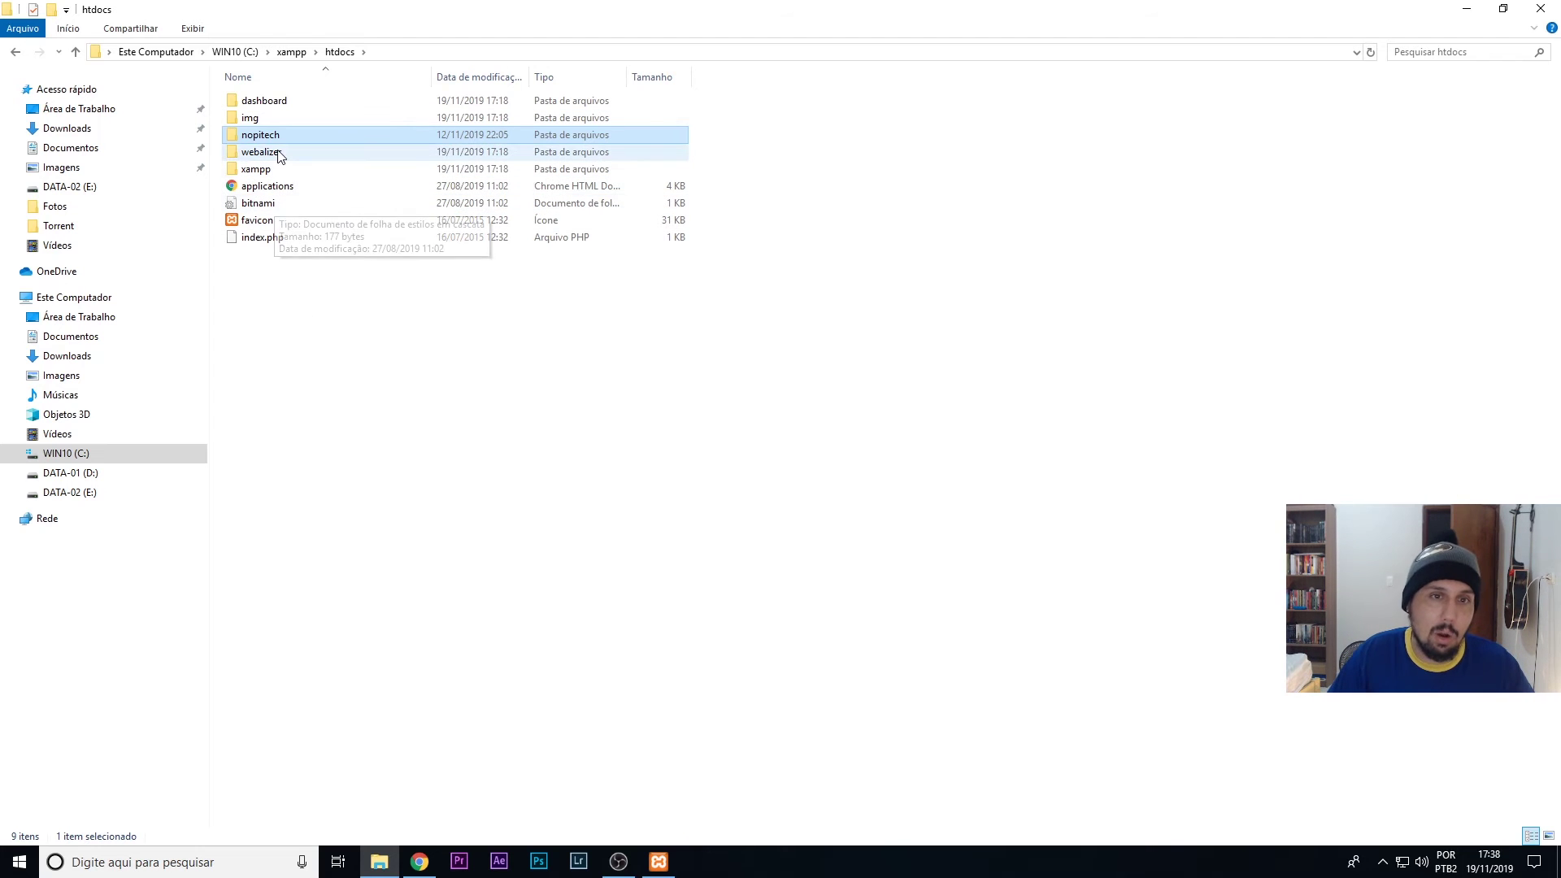
{"action": "left_click", "coordinate": [426, 872]}
- Go to localhost/nopitech to load WordPress's Portuguese setup welcome page
{"action": "left_click", "coordinate": [257, 43]}
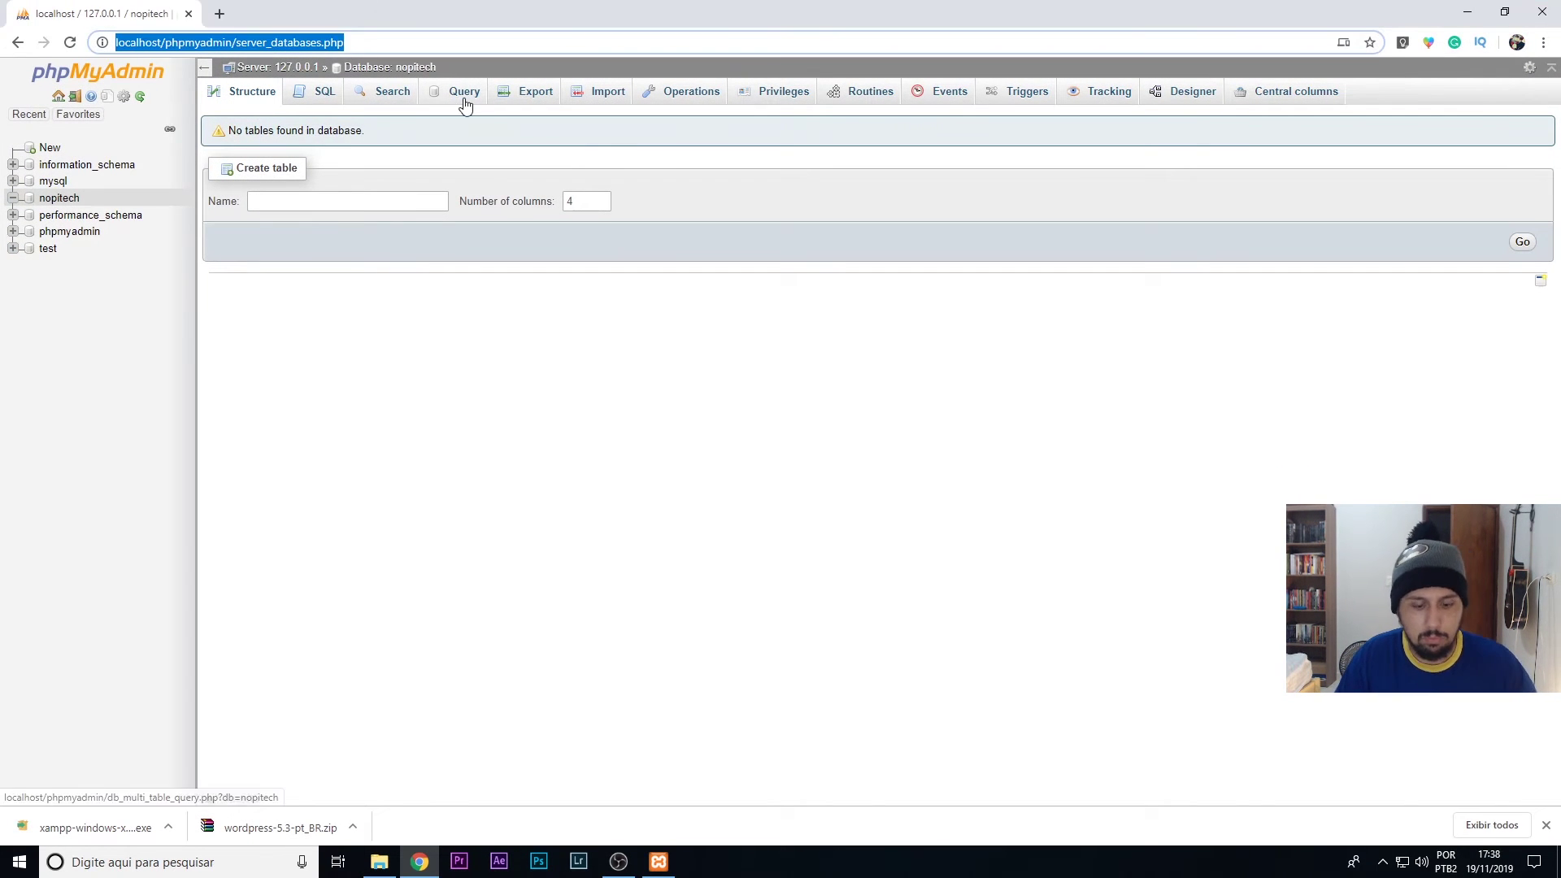
{"action": "type", "text": "localhost\\"}
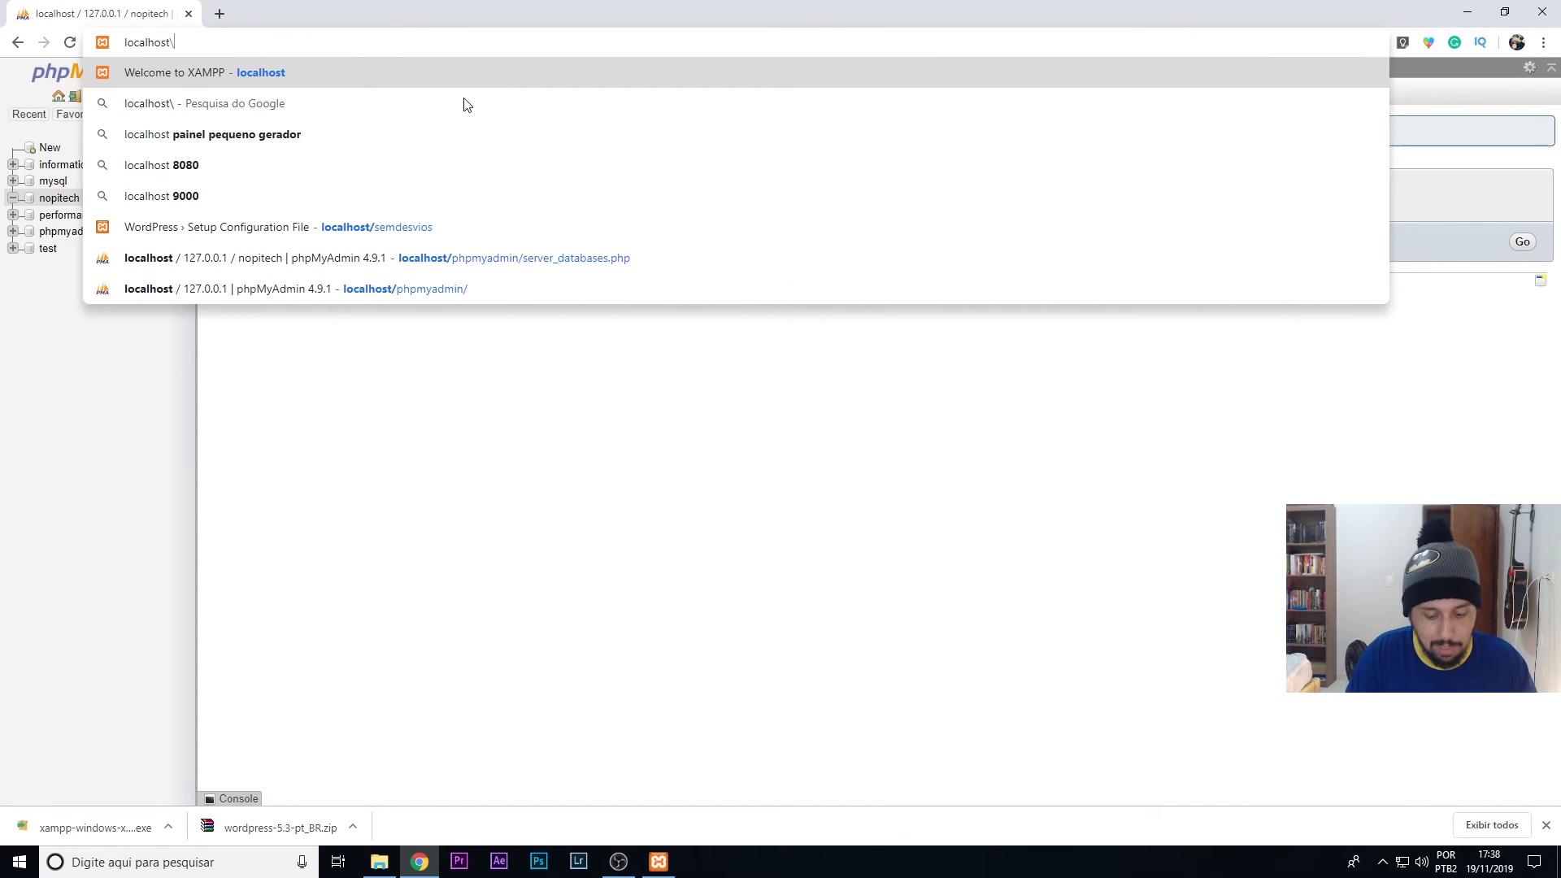
{"action": "type", "text": "nopitech"}
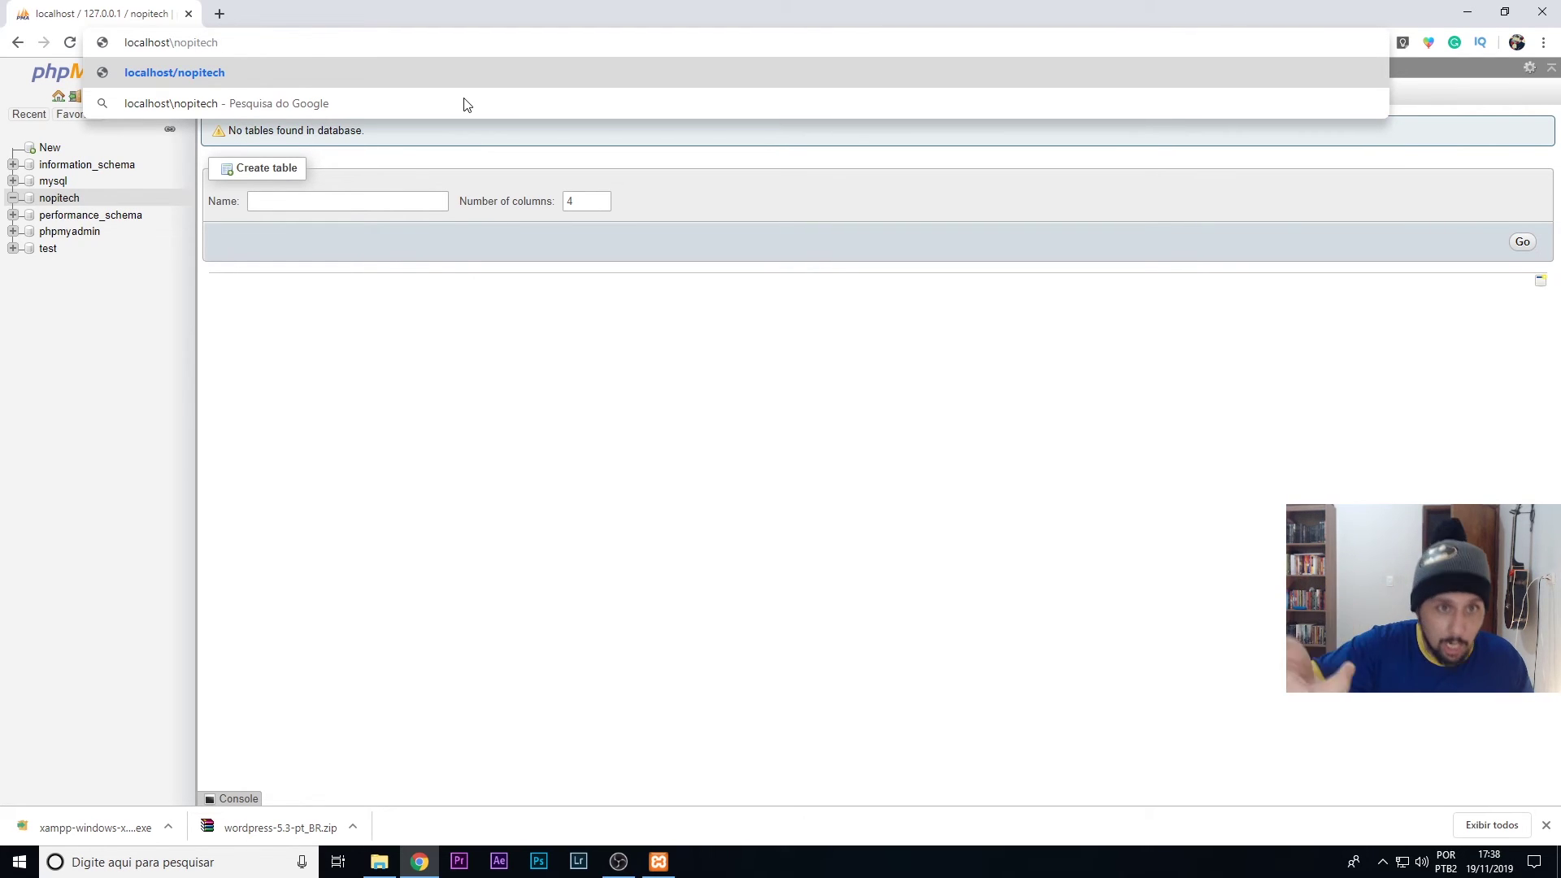
{"action": "key", "text": "Return"}
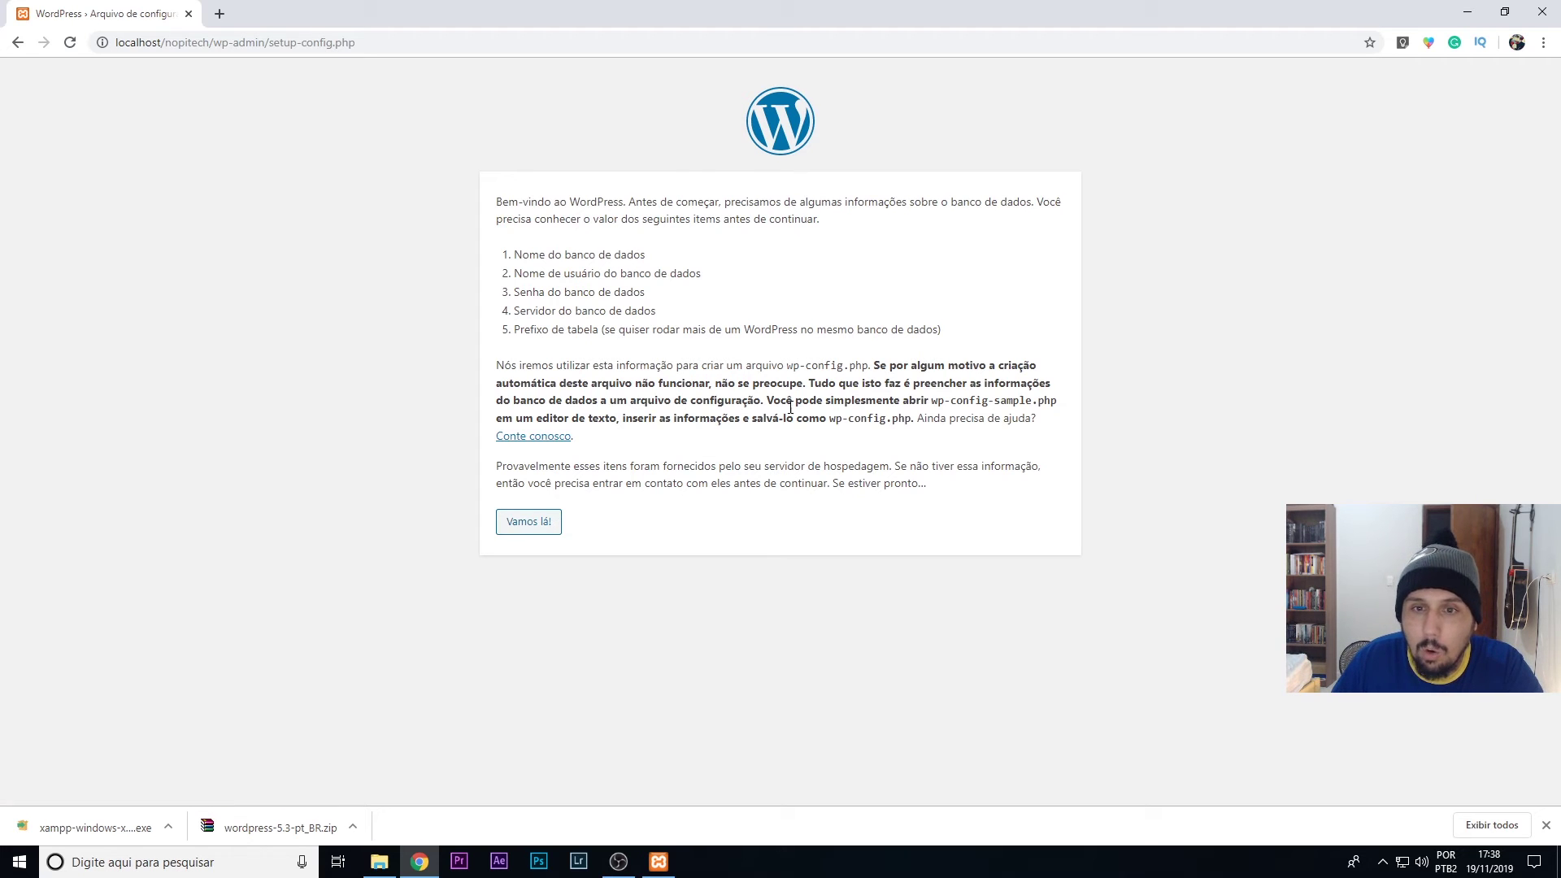
- Enter database name nopitech, username root and an empty password, then submit the connection details
{"action": "left_click", "coordinate": [539, 530]}
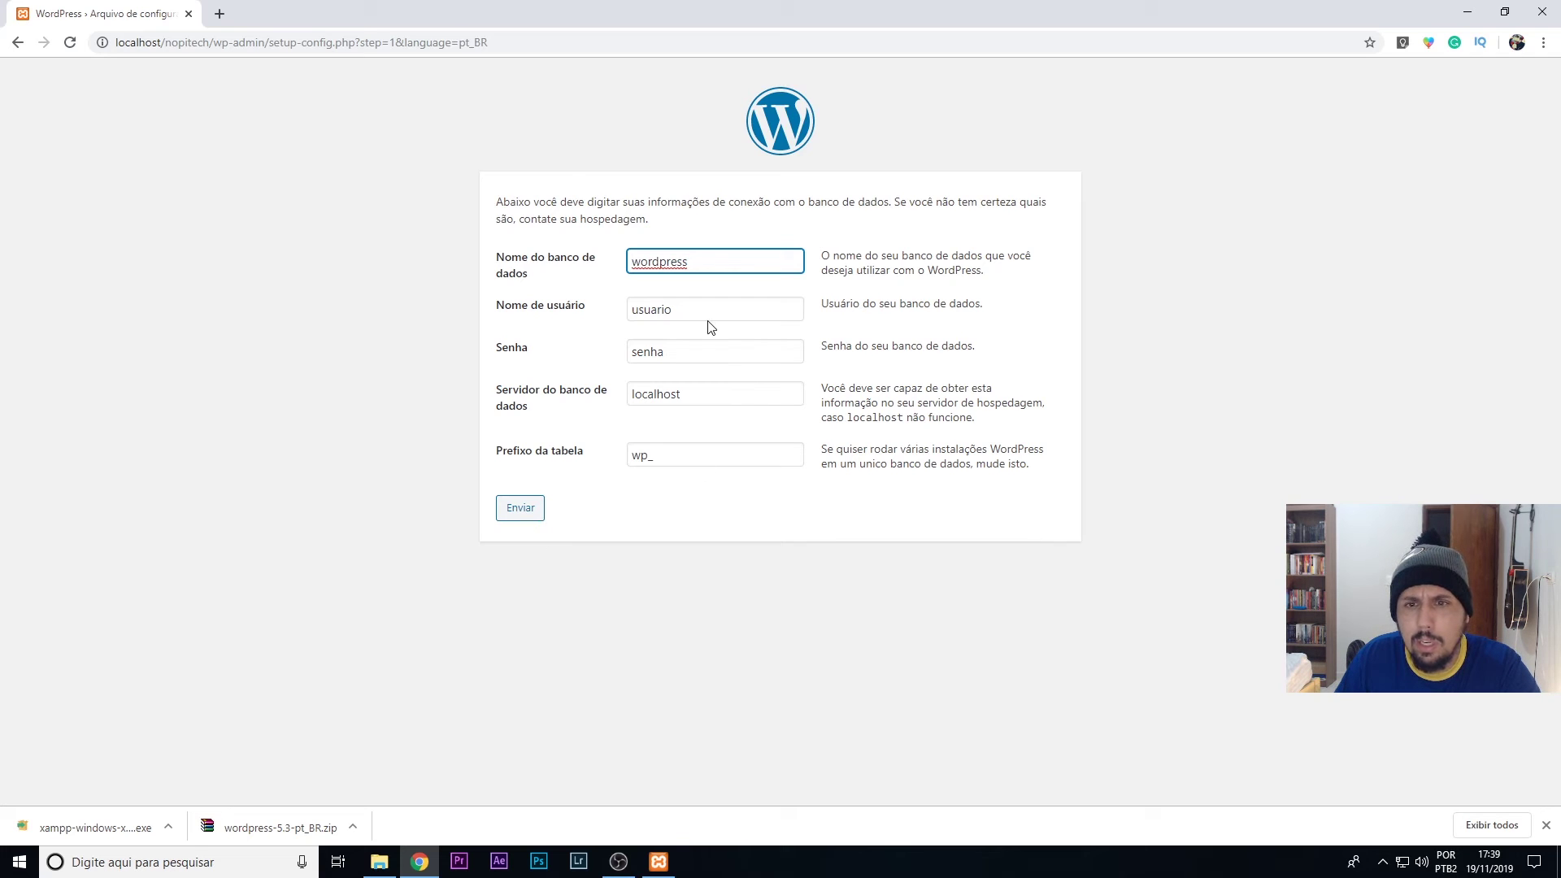
{"action": "left_click_drag", "start_coordinate": [685, 262], "coordinate": [437, 269]}
{"action": "type", "text": "nopite"}
{"action": "type", "text": "ch"}
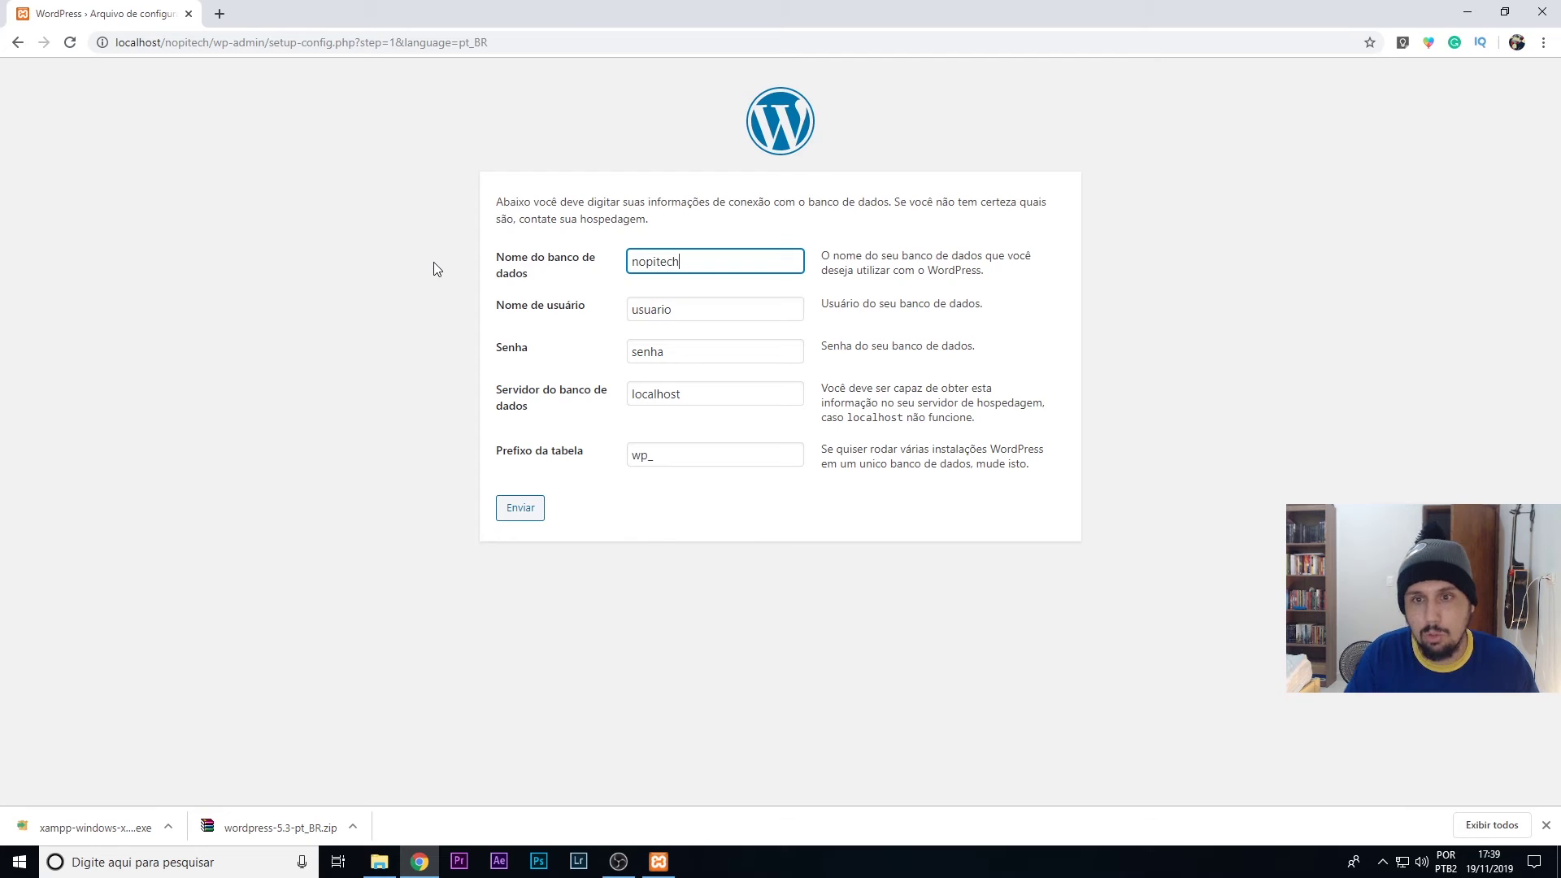
{"action": "key", "text": "Tab"}
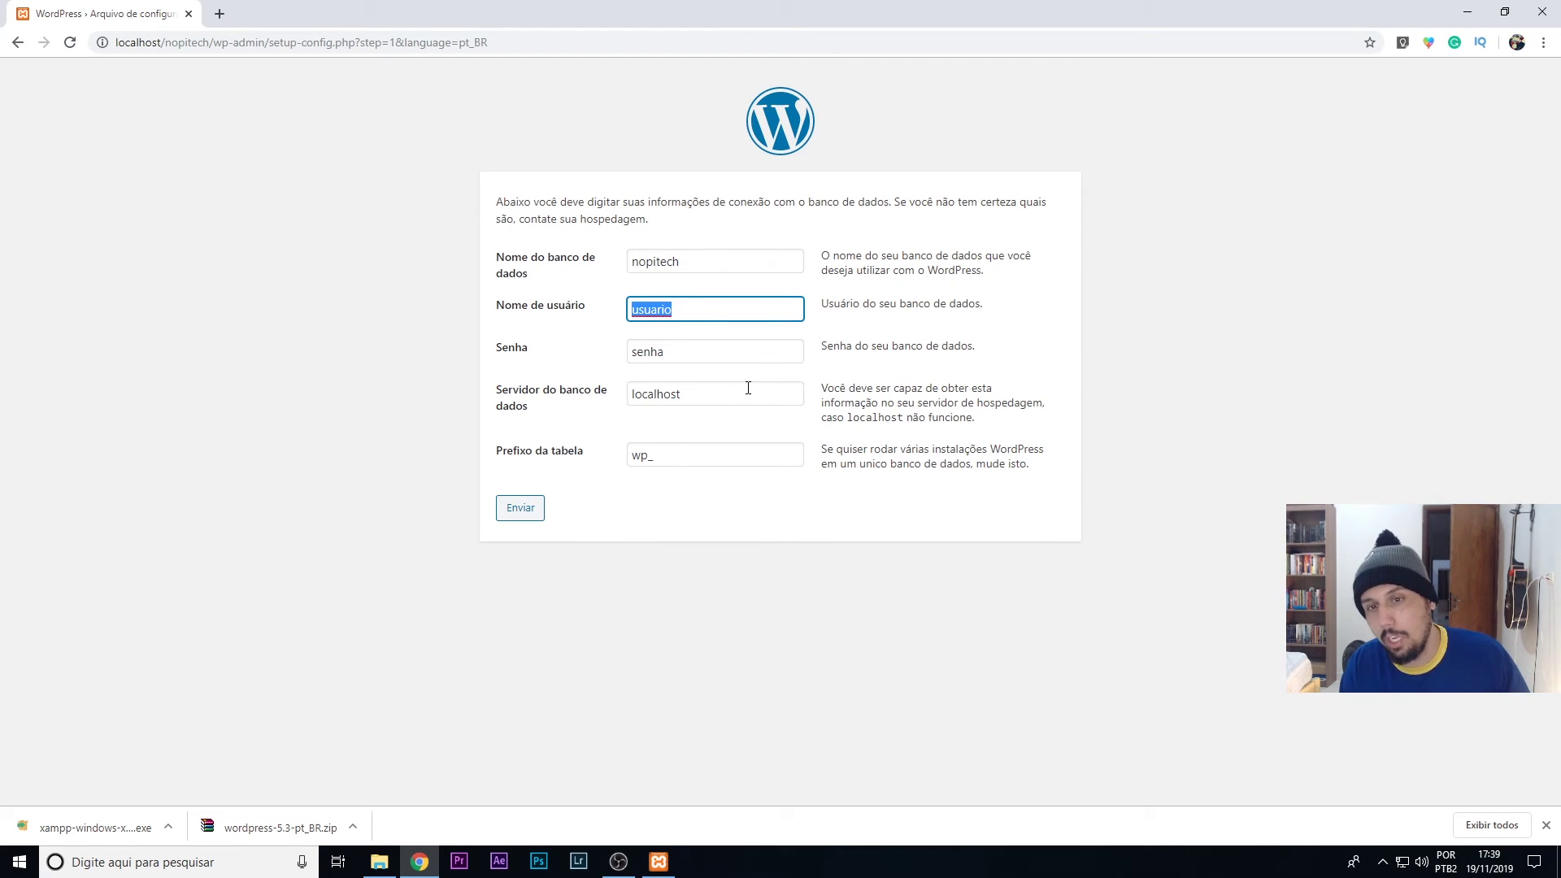
{"action": "type", "text": "root"}
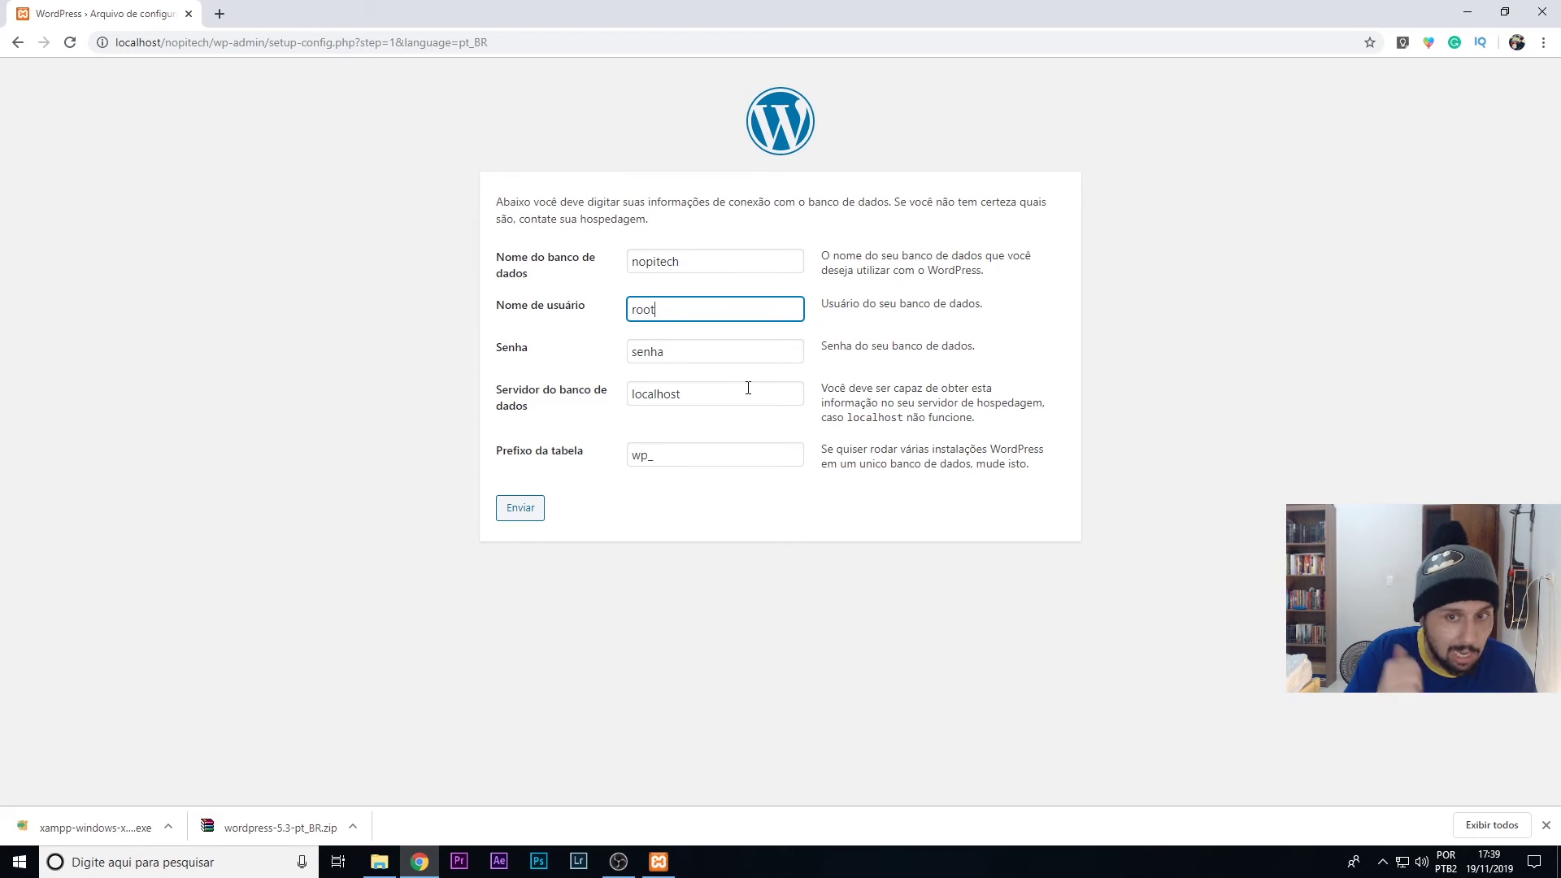
{"action": "key", "text": "Tab"}
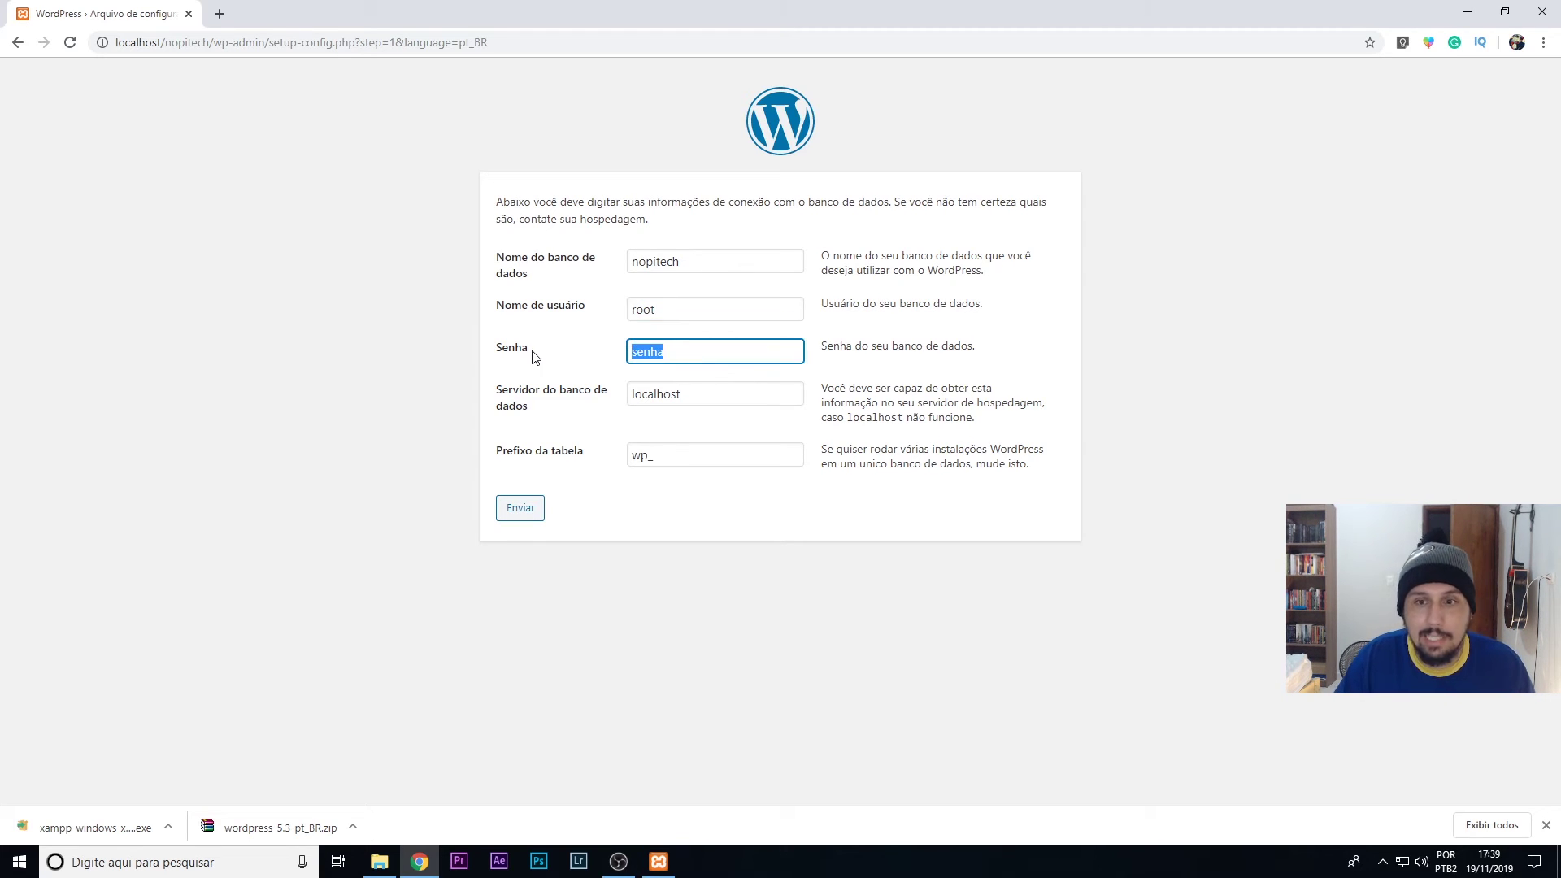
{"action": "key", "text": "BackSpace"}
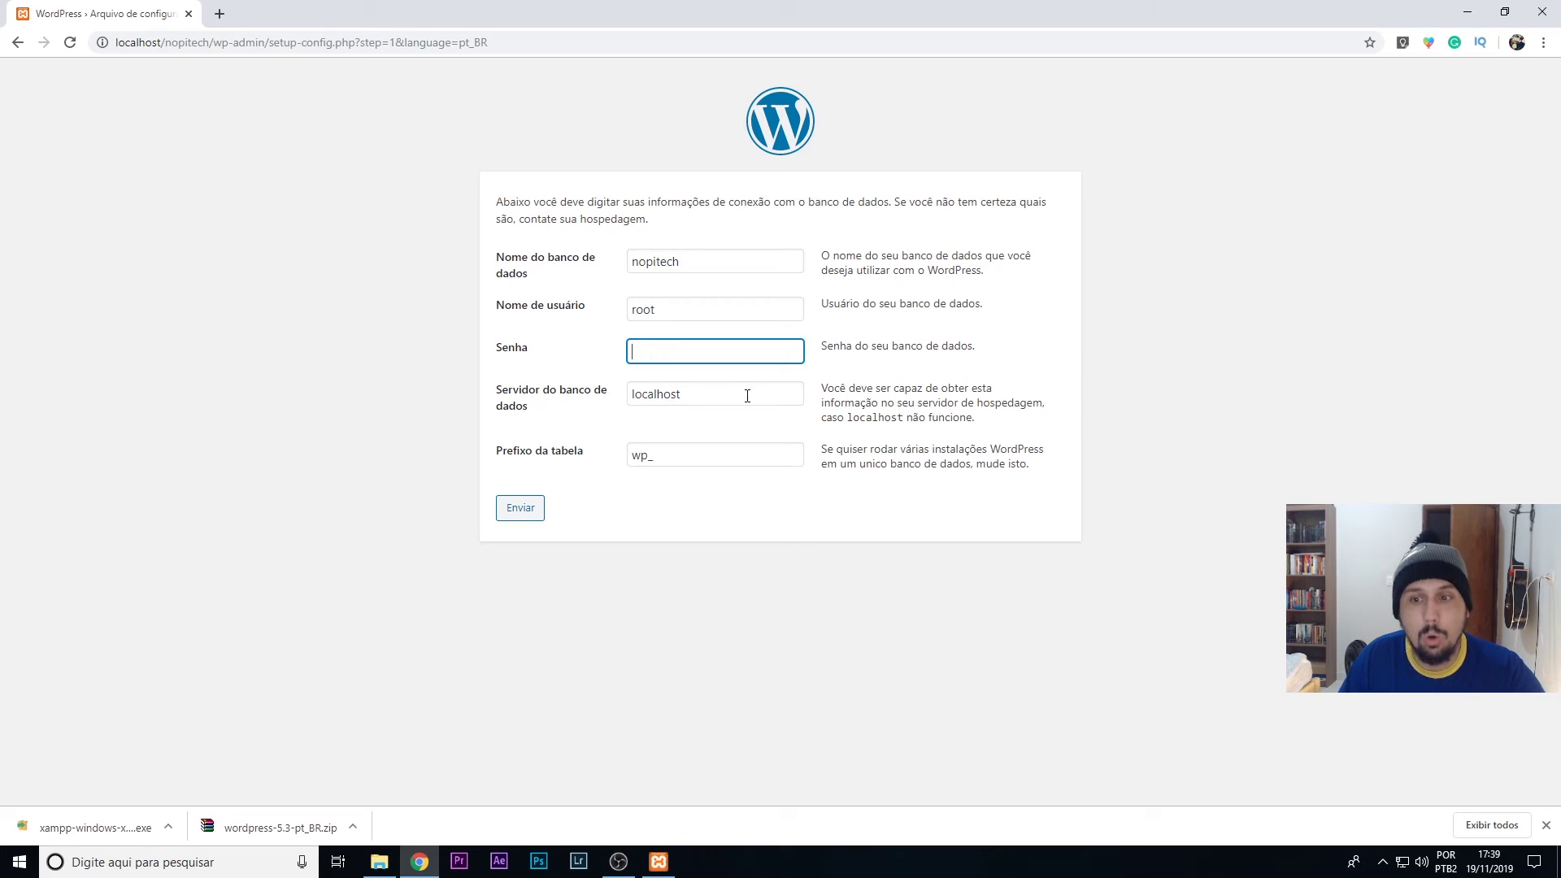
{"action": "left_click", "coordinate": [520, 510]}
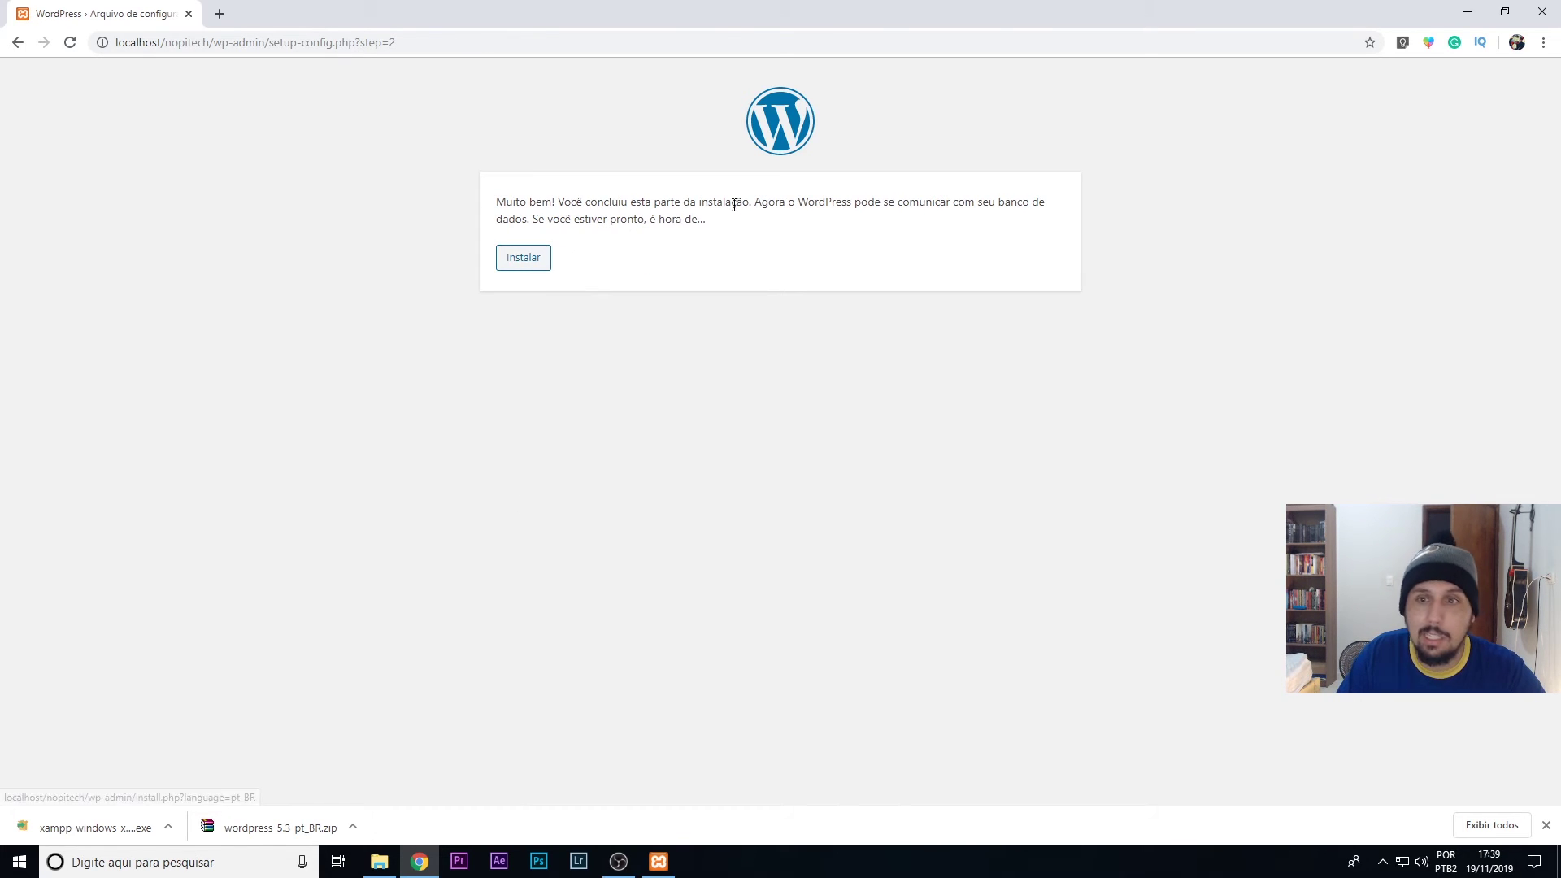
- Title the site 'NOPITECH - Cursos e Tutoriais' and create user admin with a weak password
{"action": "left_click", "coordinate": [524, 265]}
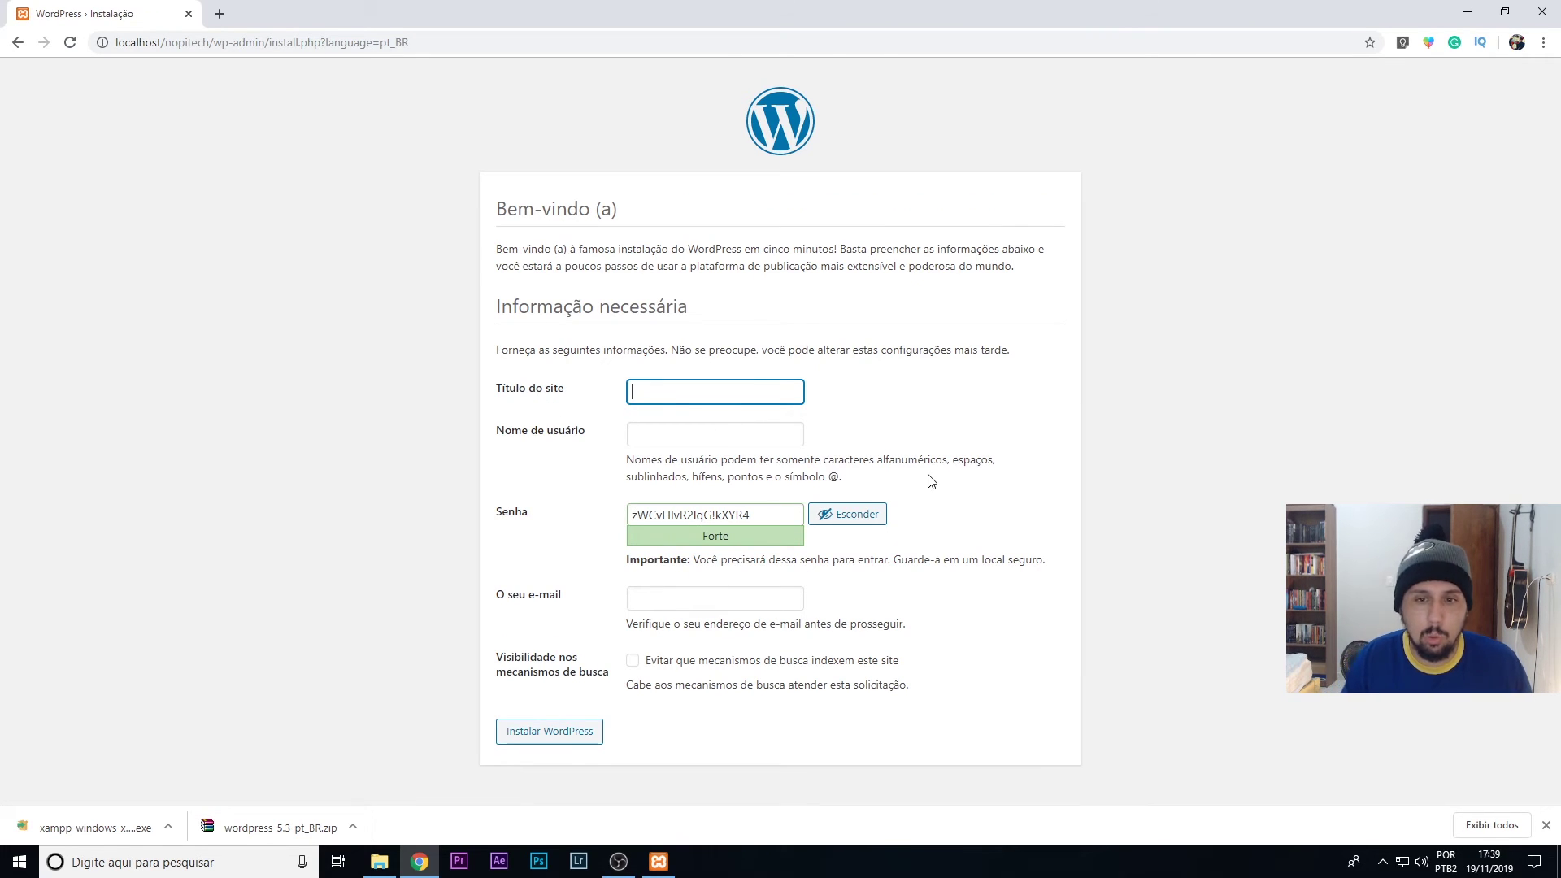
{"action": "type", "text": "NO"}
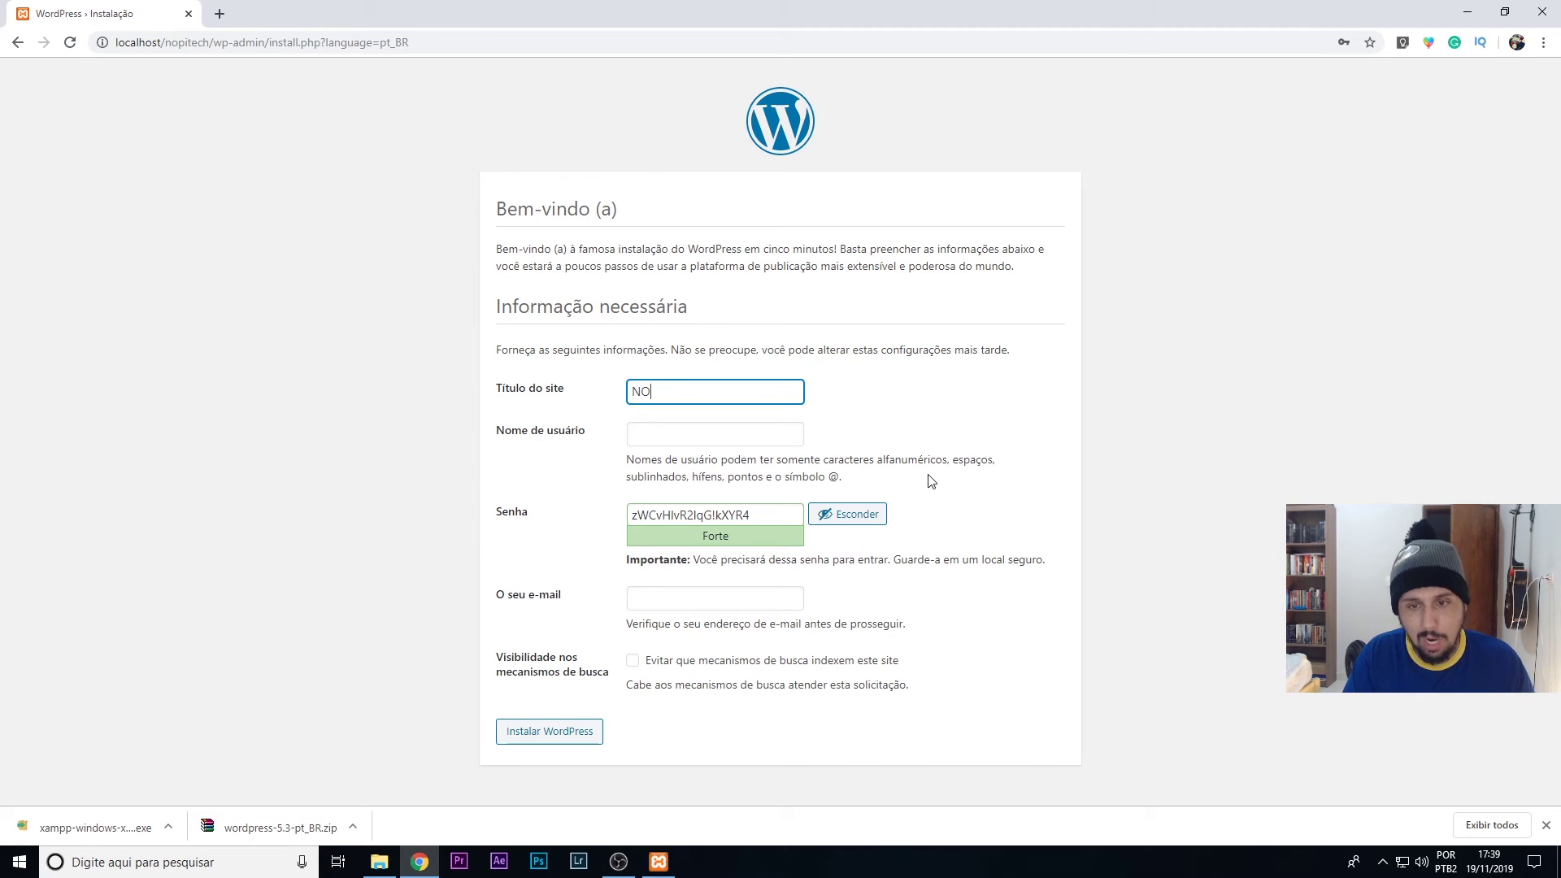
{"action": "type", "text": "PITECH "}
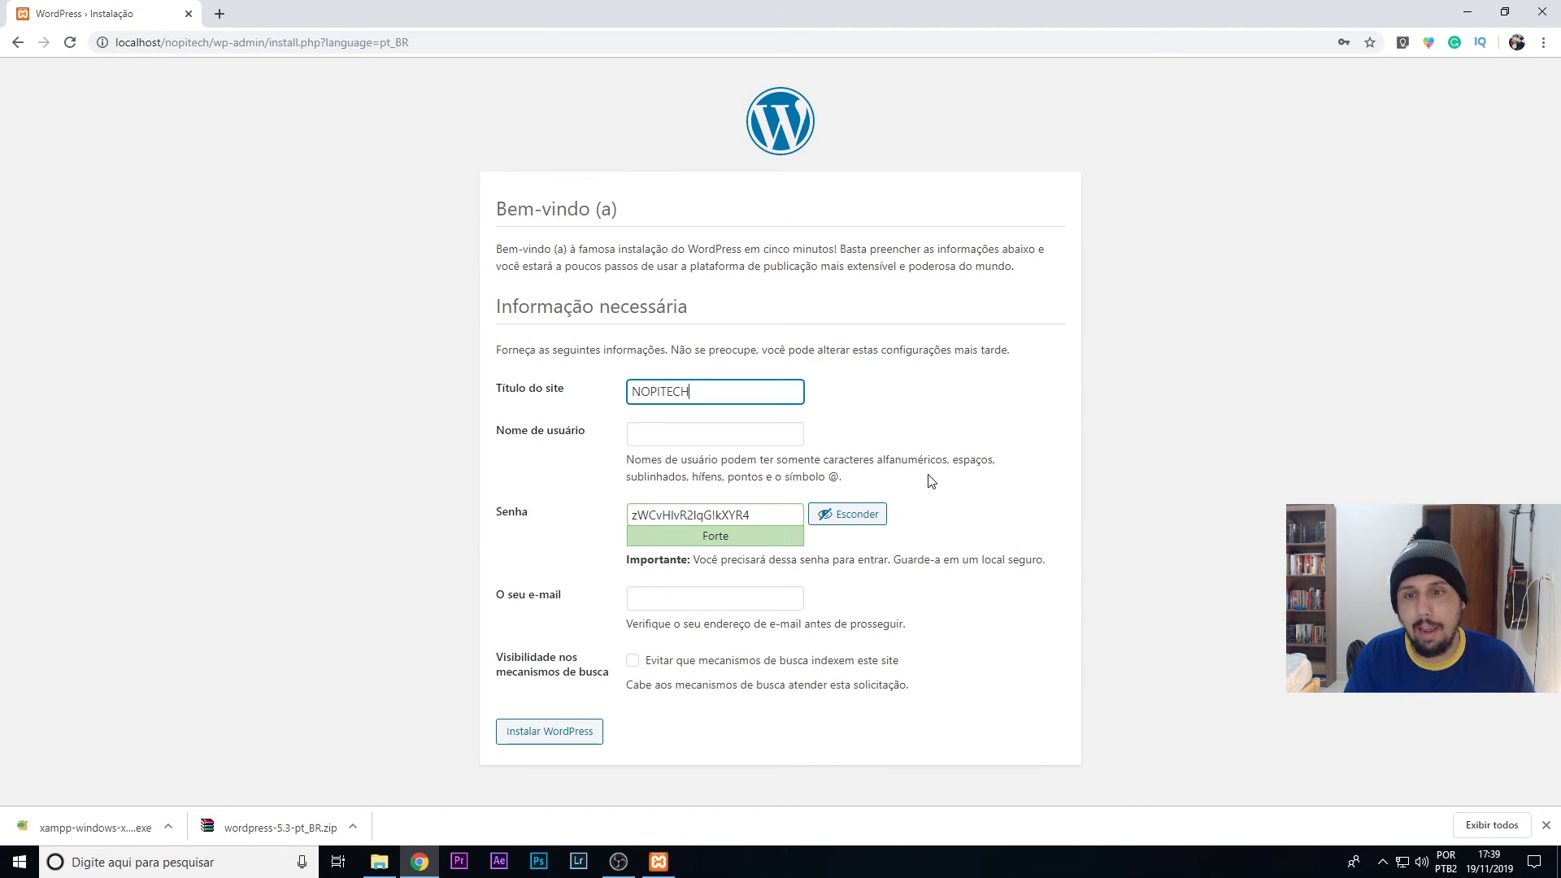
{"action": "type", "text": "- C"}
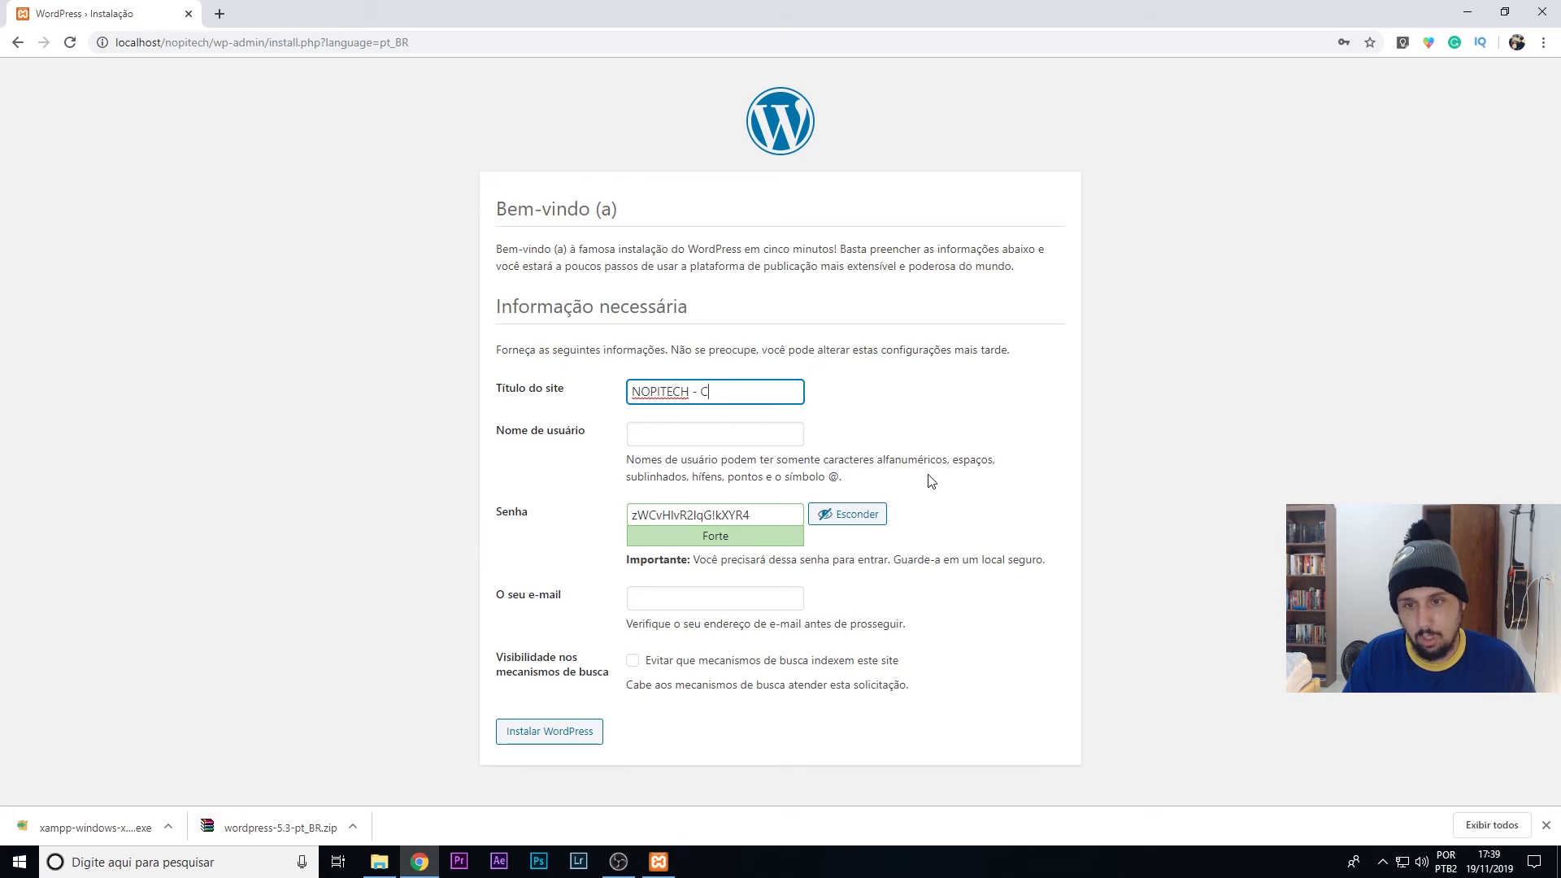
{"action": "type", "text": "ursos e Tu"}
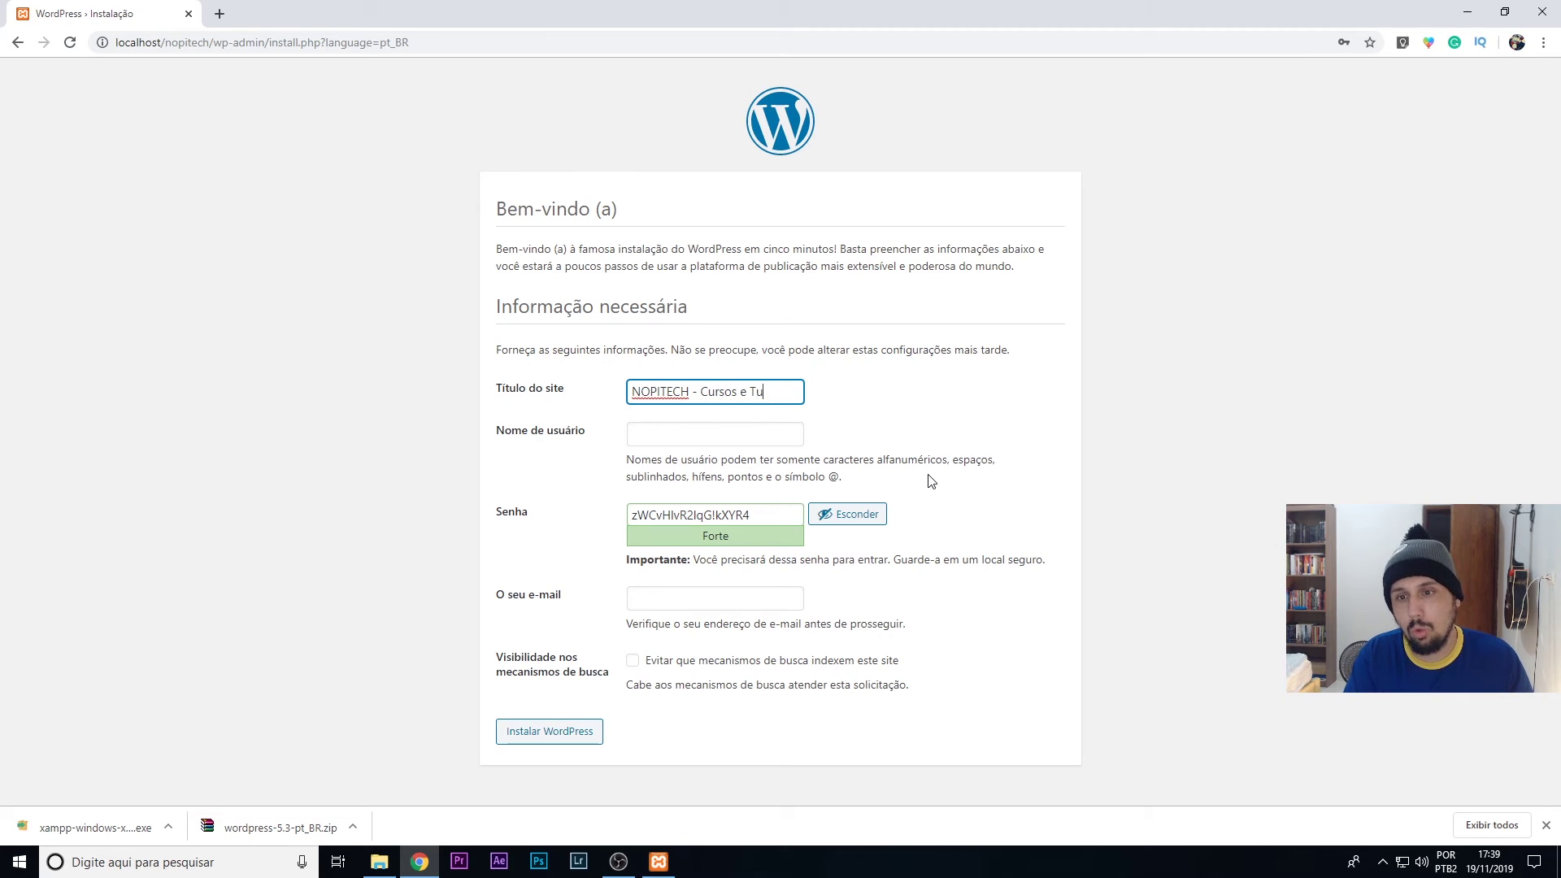
{"action": "type", "text": "toriais"}
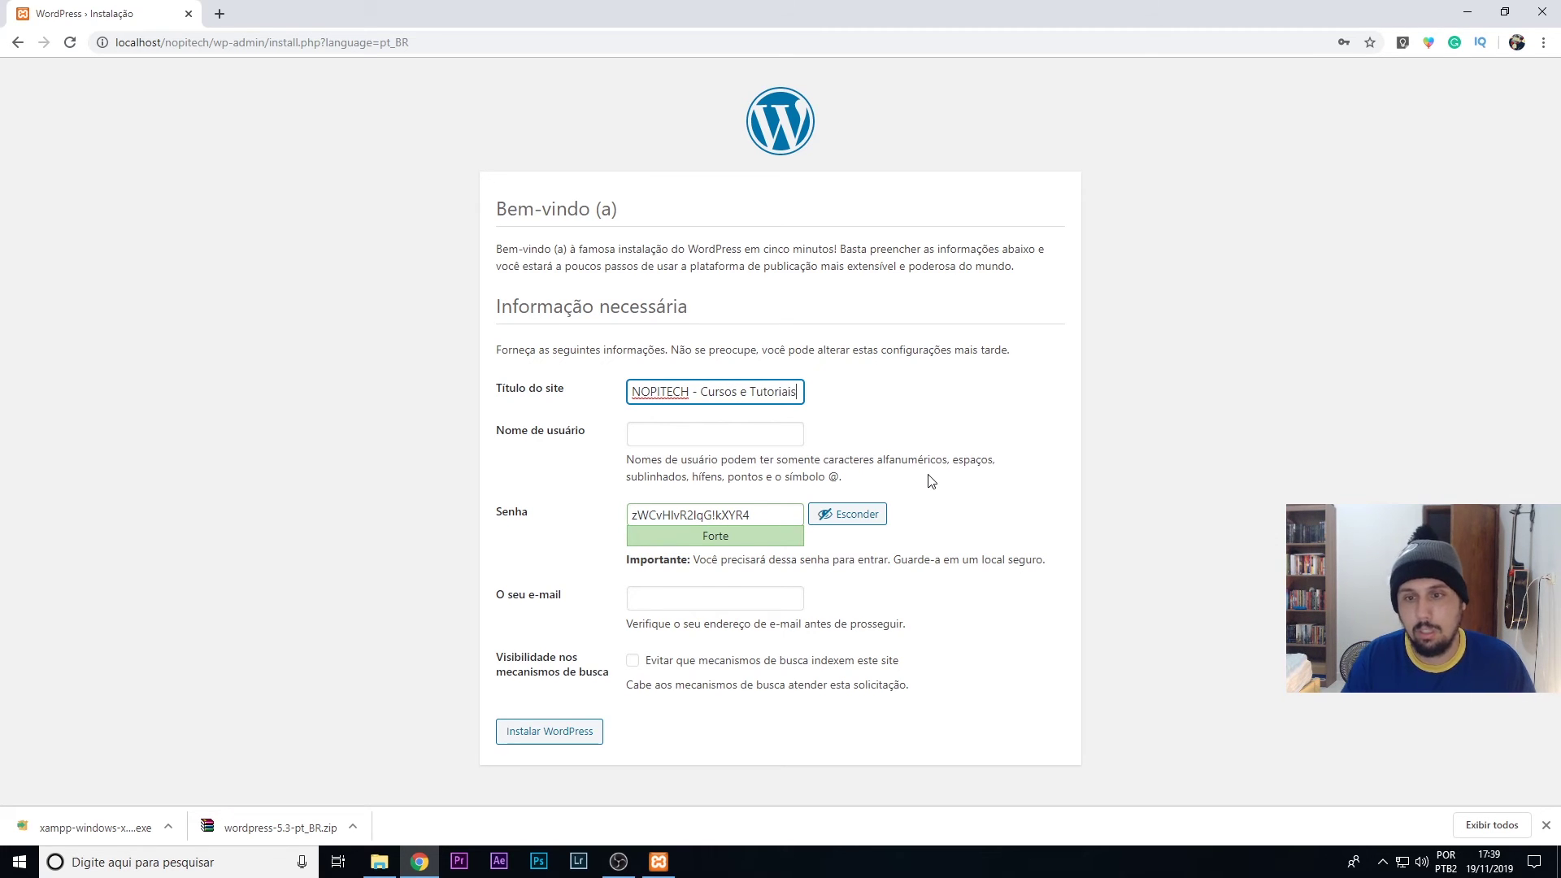
{"action": "left_click", "coordinate": [642, 429]}
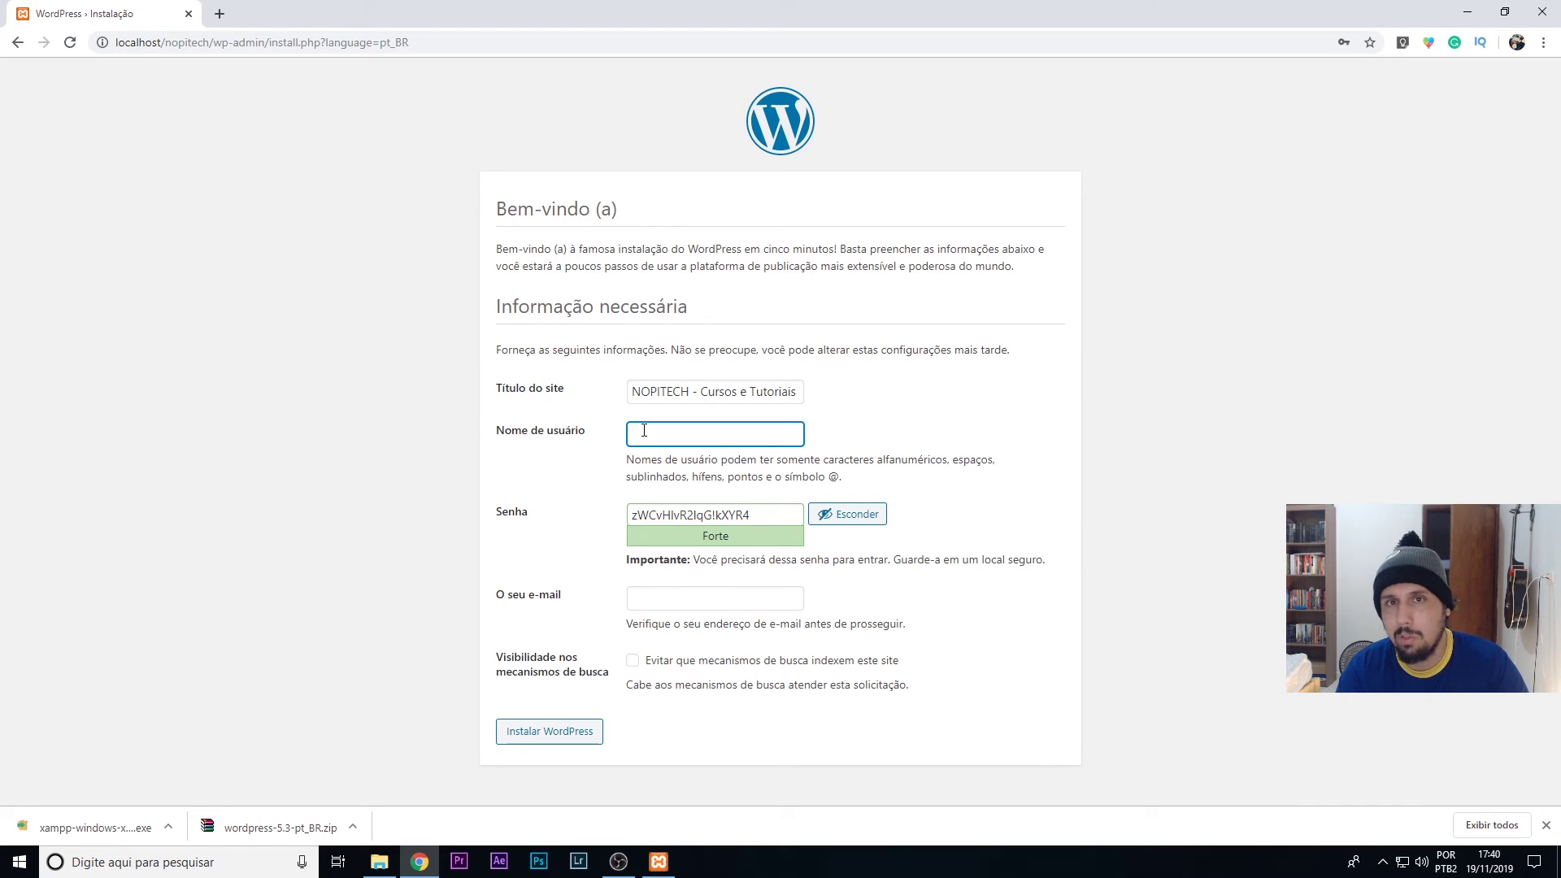
{"action": "type", "text": "admin"}
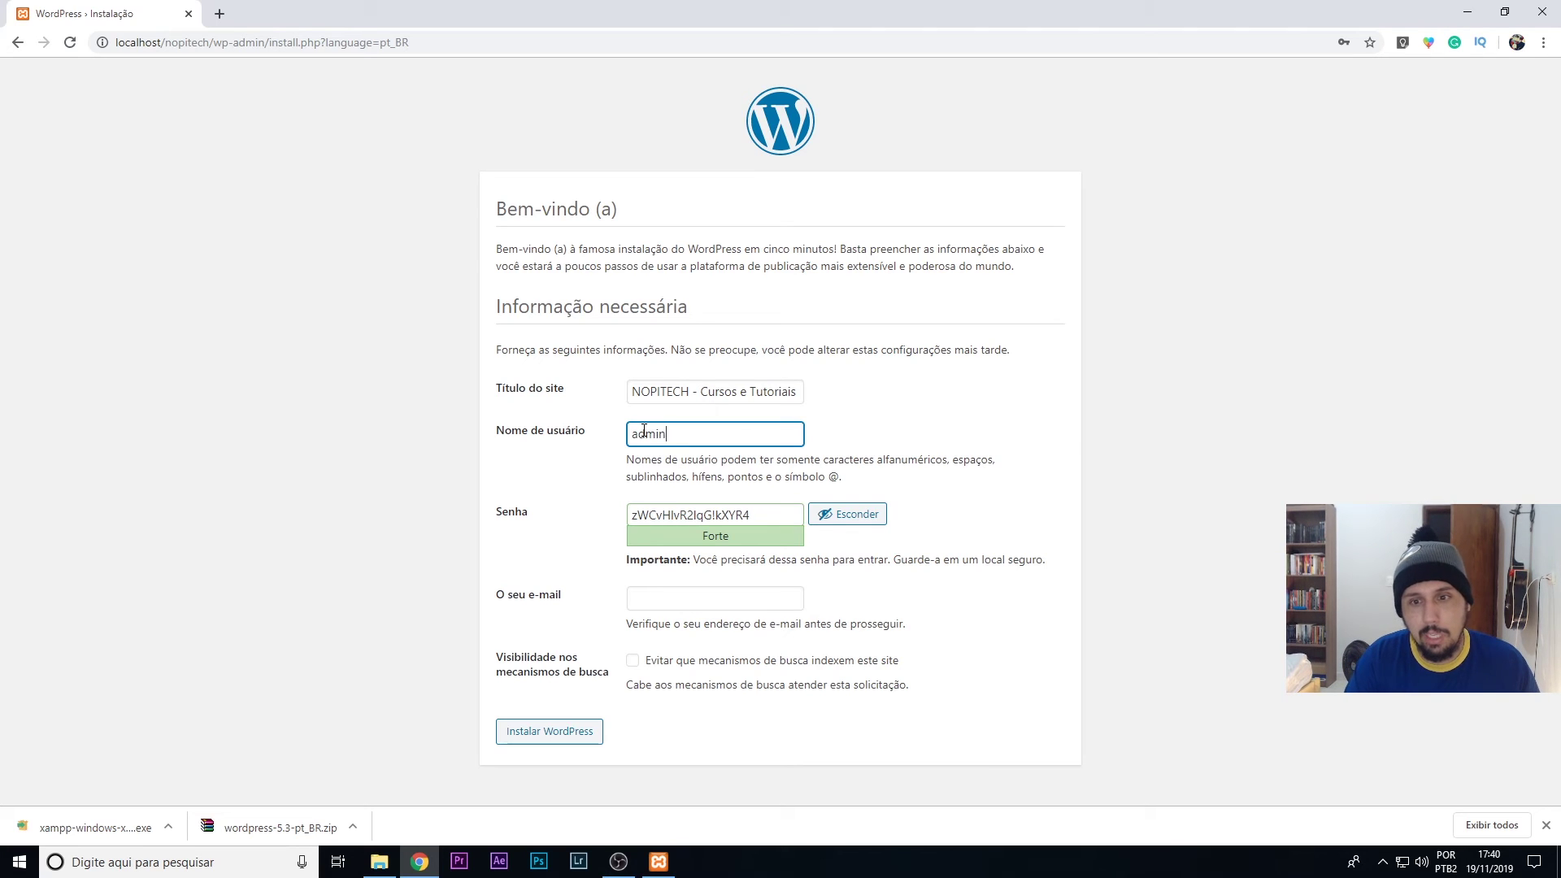
{"action": "key", "text": "Tab"}
{"action": "type", "text": "admin"}
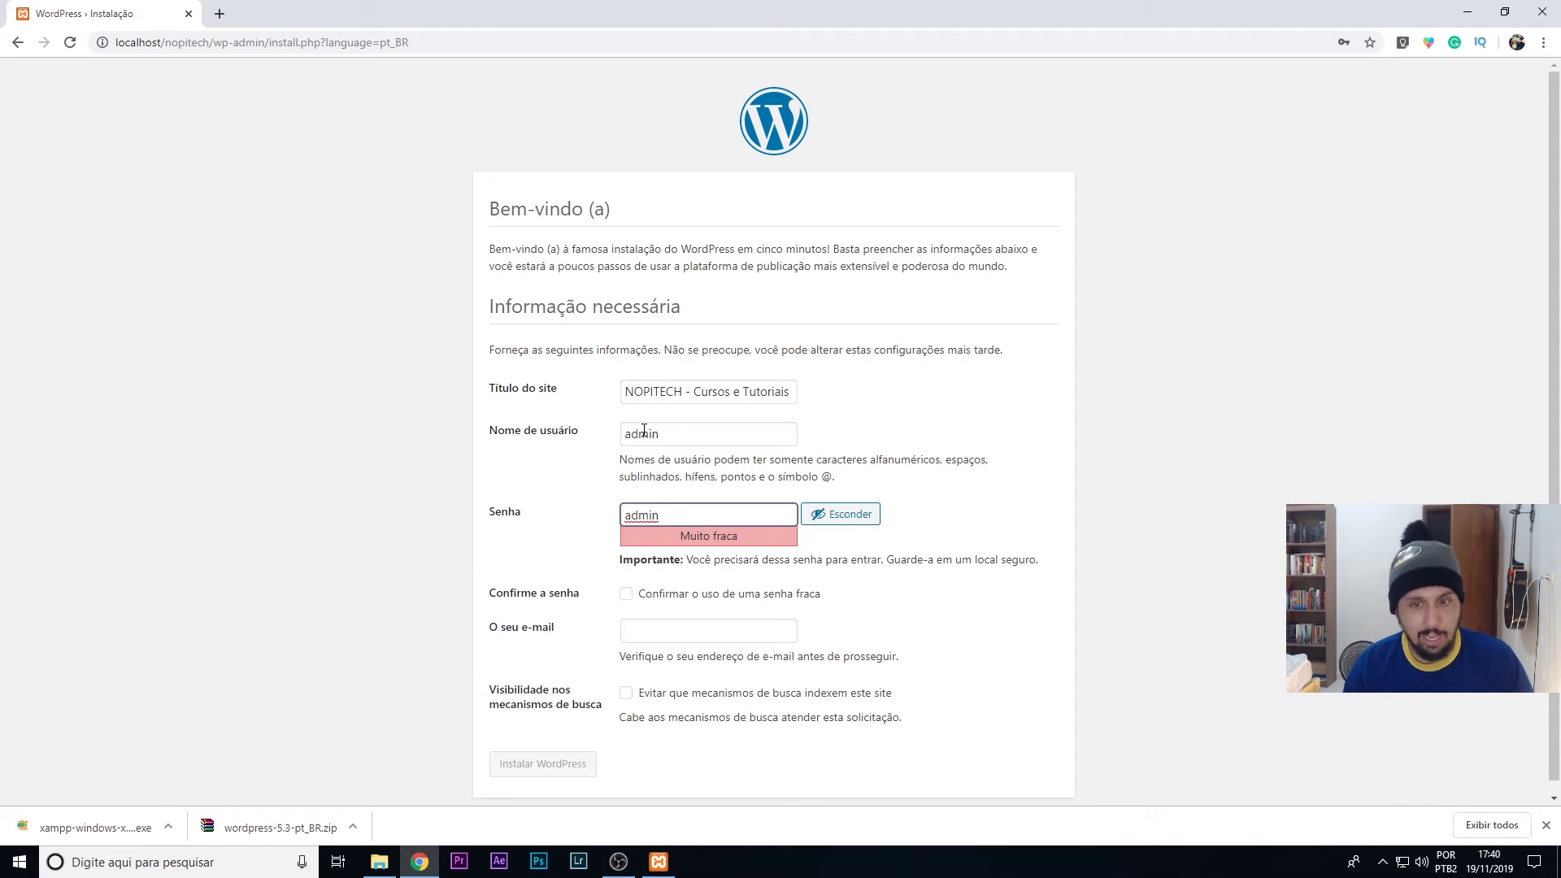
- Confirm use of the weak password and enter the administrator's e-mail address
{"action": "left_click", "coordinate": [627, 595]}
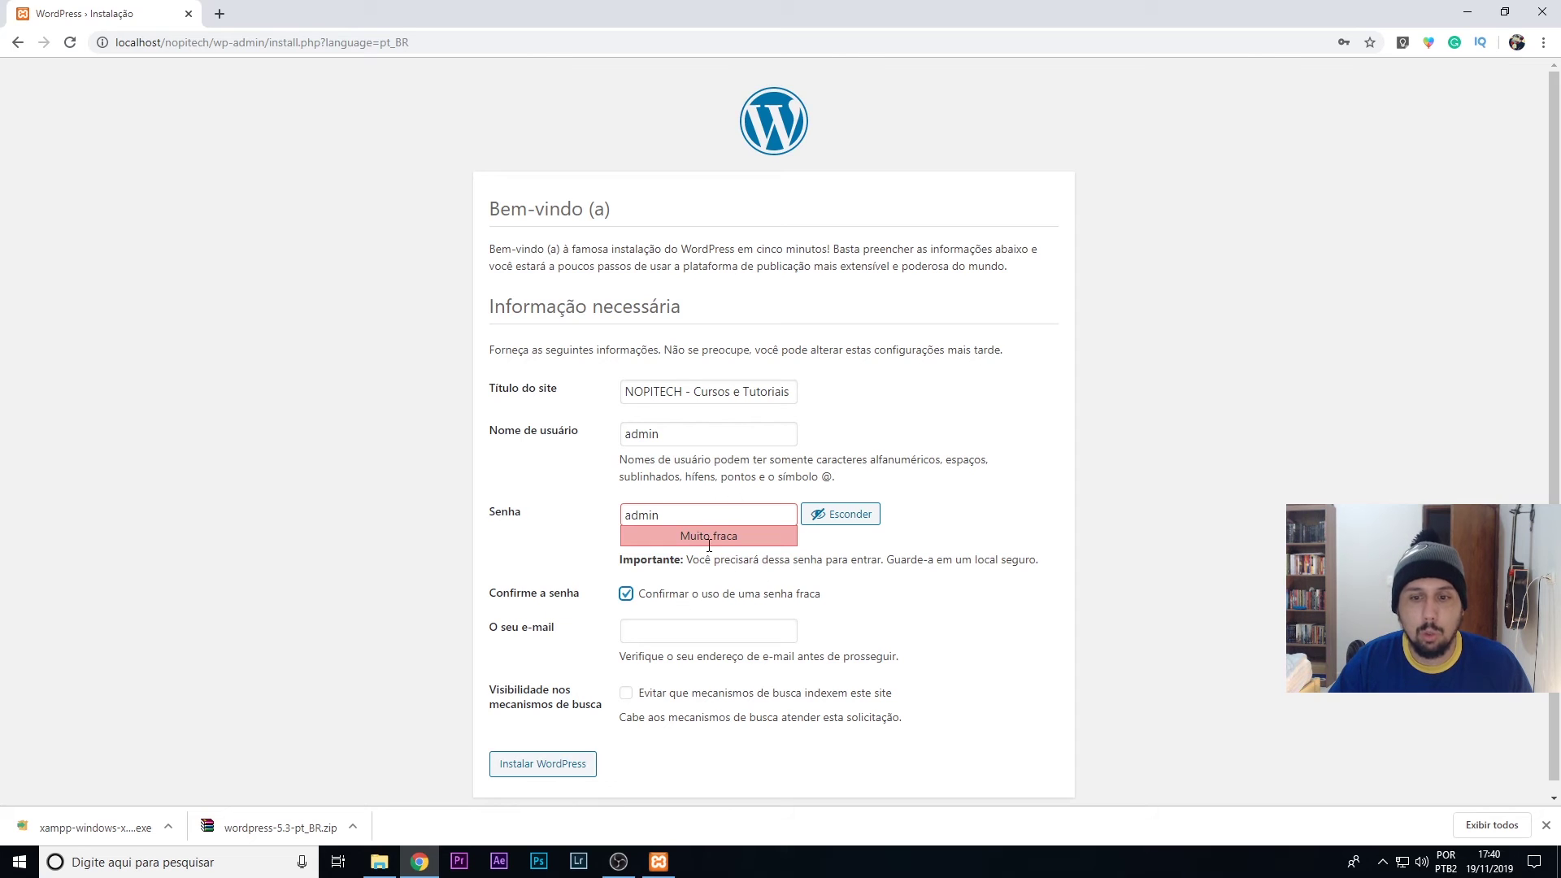
{"action": "scroll", "coordinate": [639, 415], "scroll_direction": "down", "scroll_amount": 1}
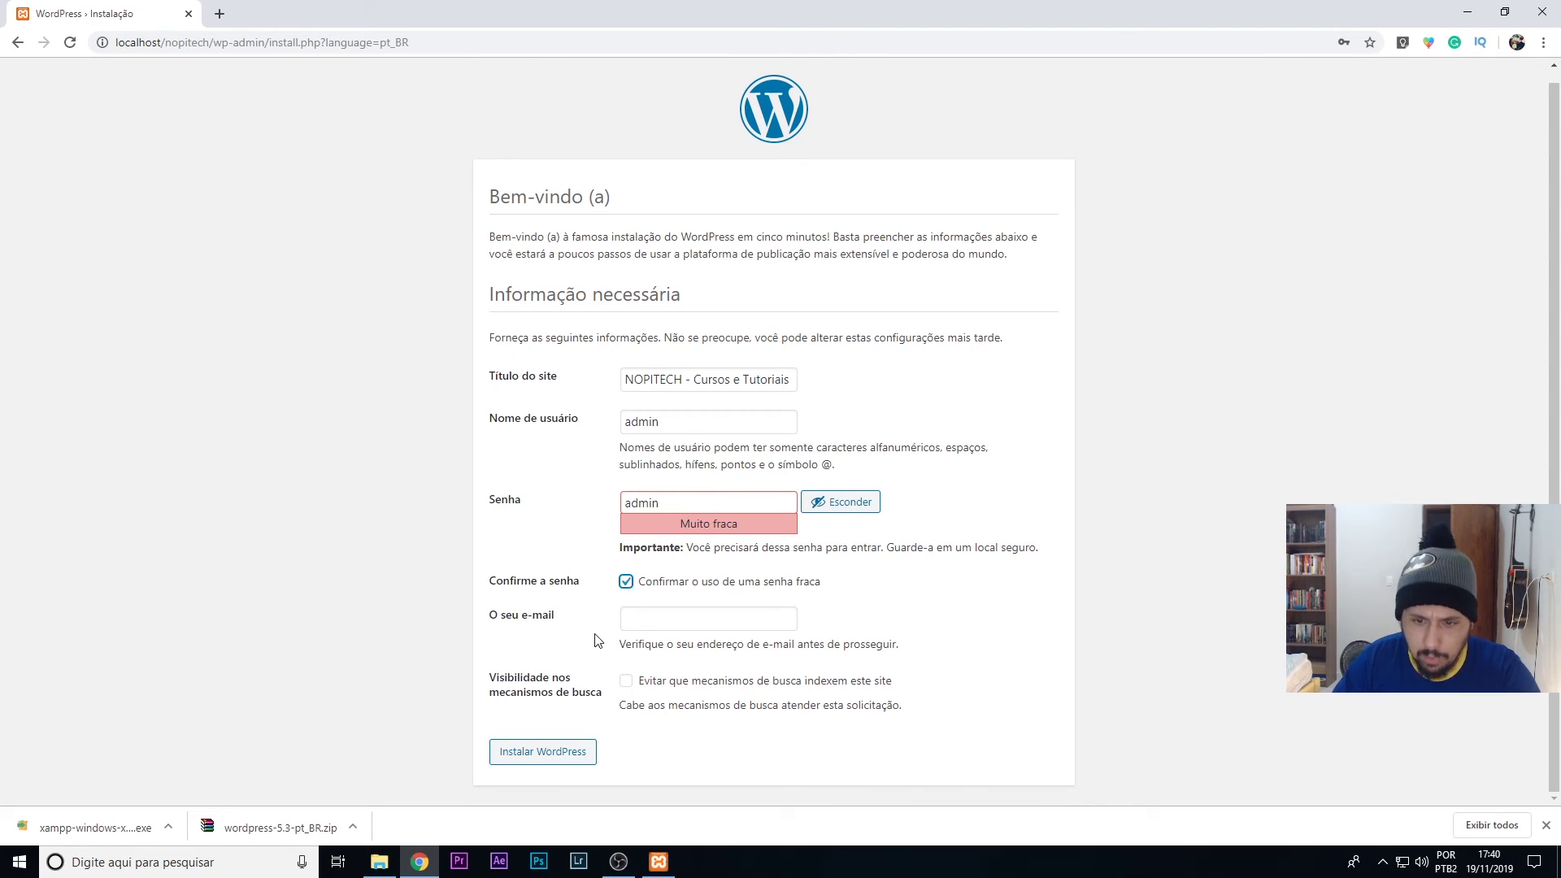
{"action": "left_click", "coordinate": [720, 619]}
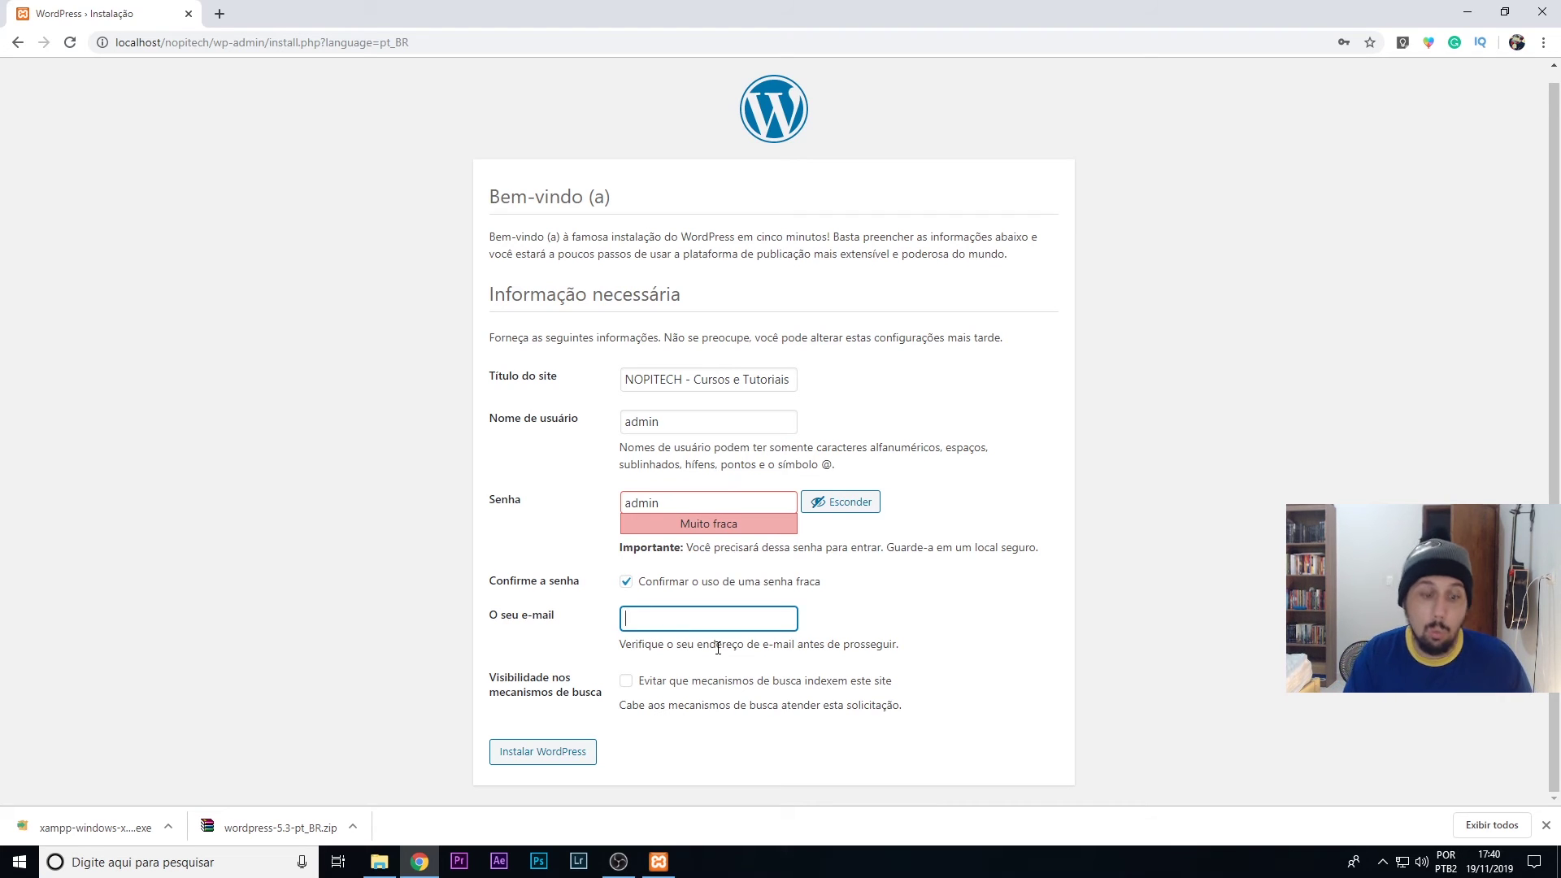
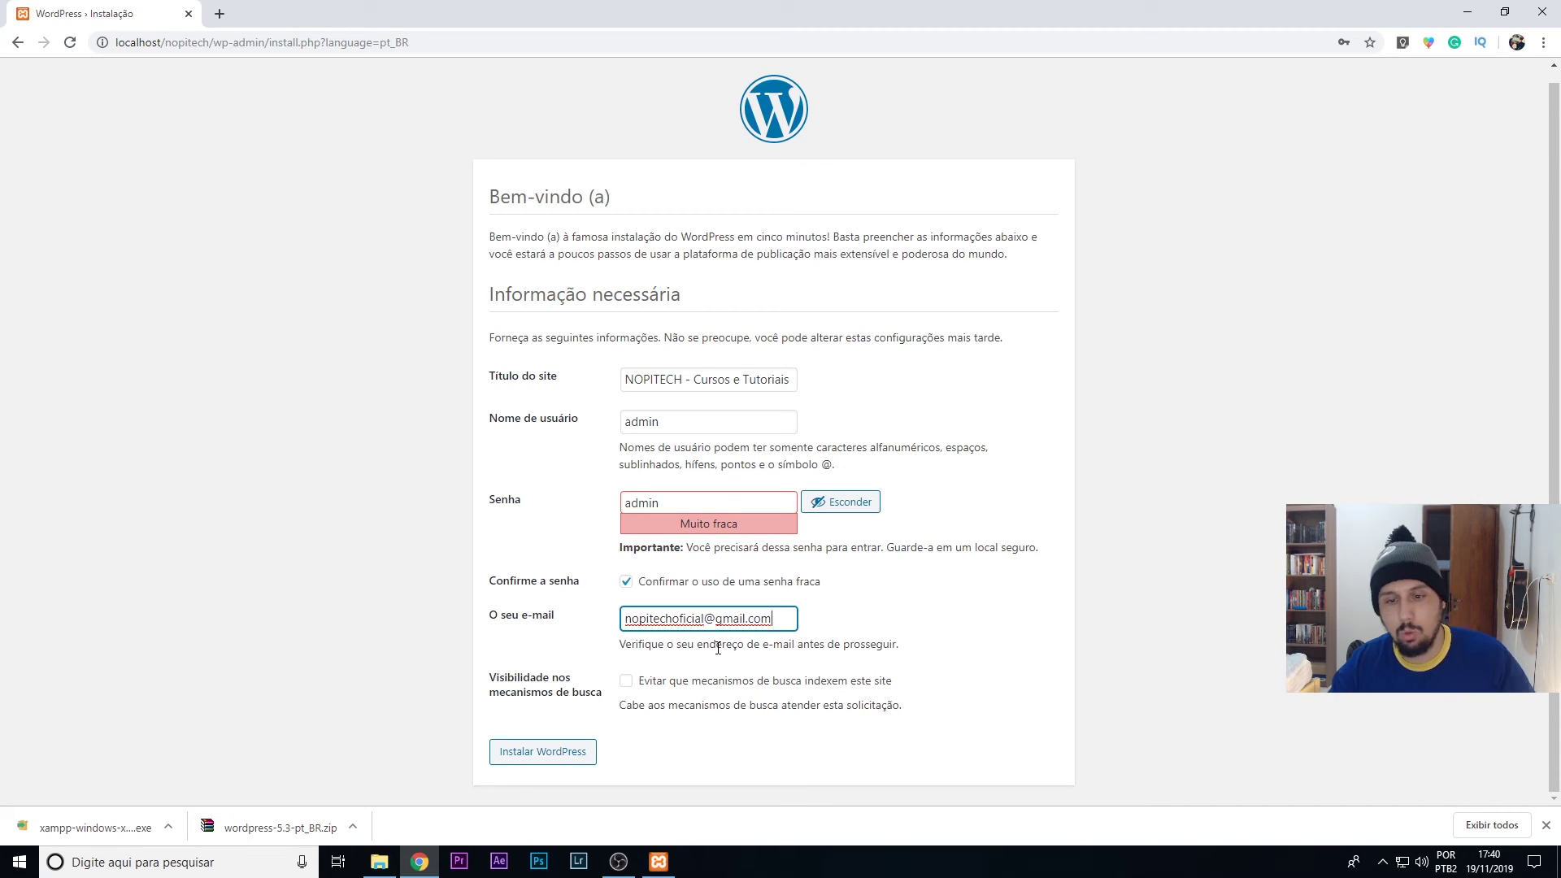
- Leave search engine indexing allowed, run Instalar WordPress, and dismiss the save-password offer
{"action": "left_click", "coordinate": [623, 683]}
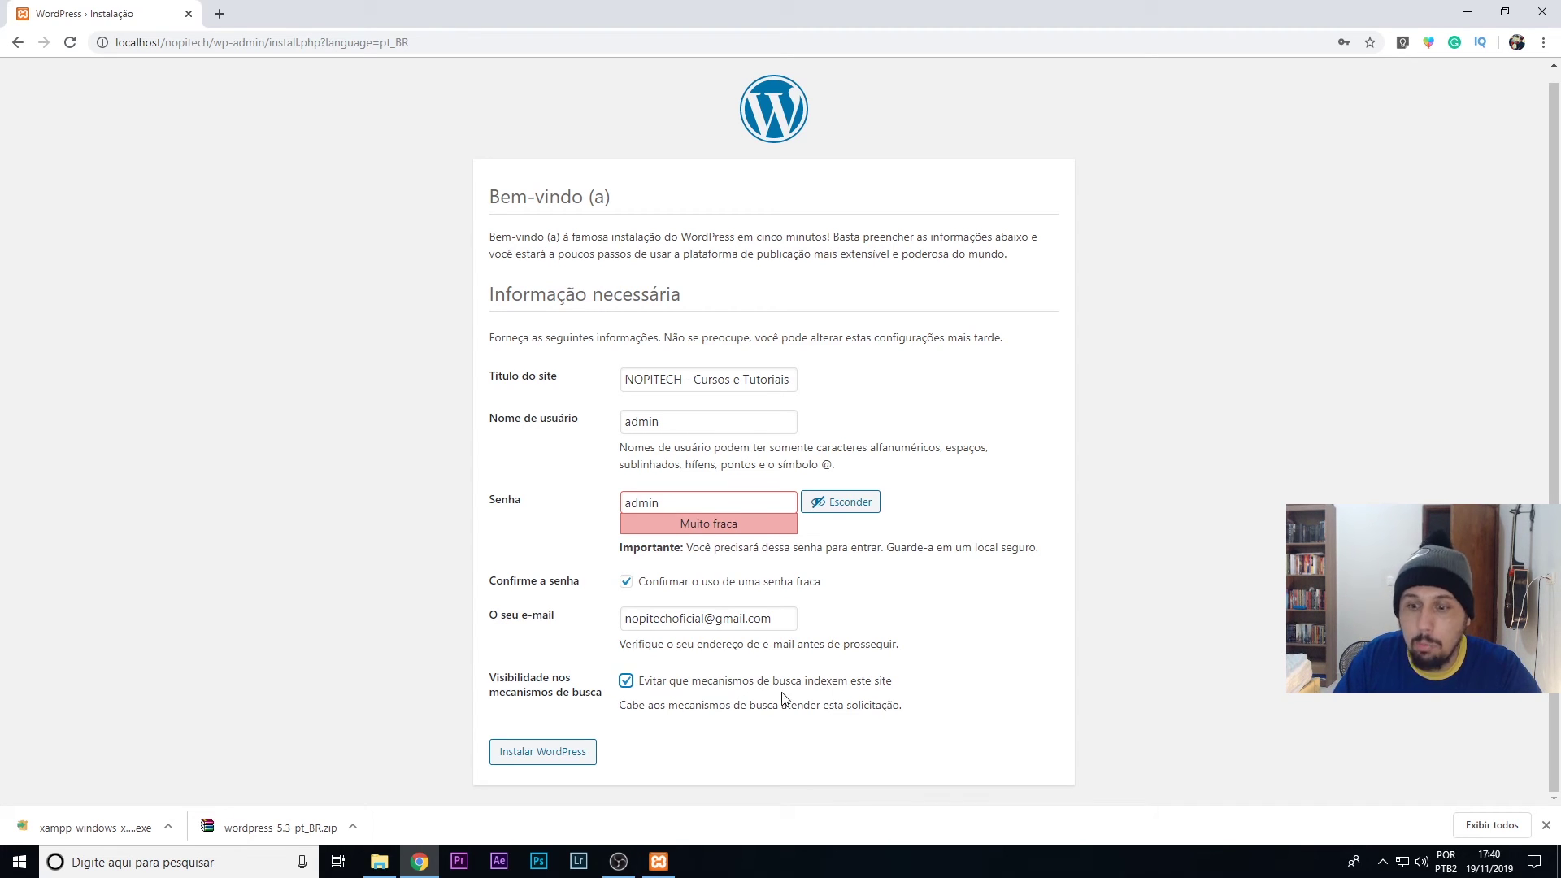
{"action": "left_click", "coordinate": [628, 685]}
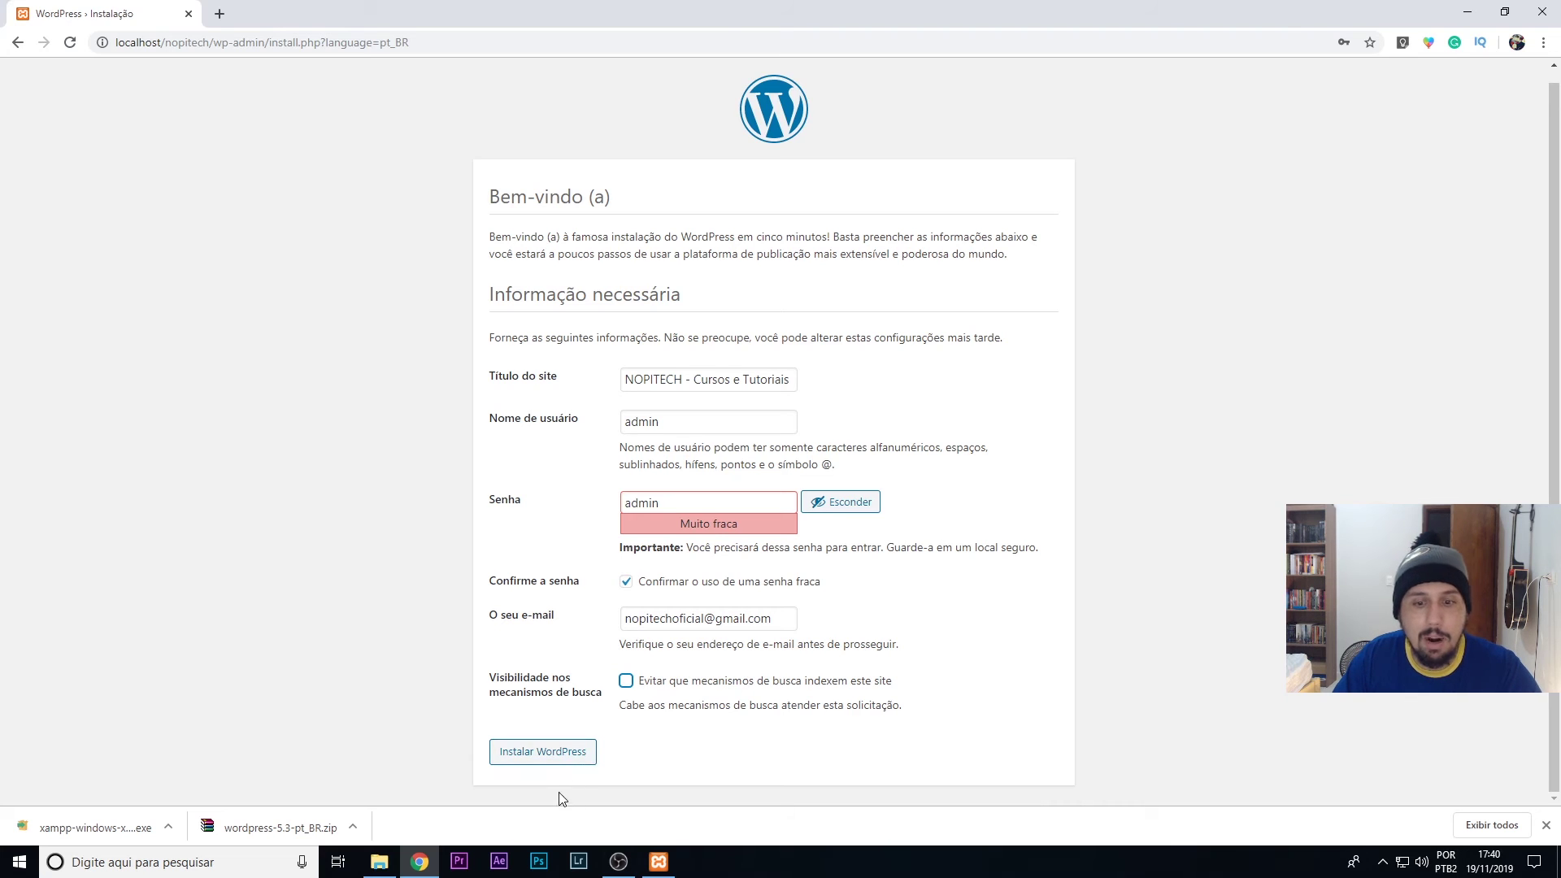
{"action": "left_click", "coordinate": [542, 759]}
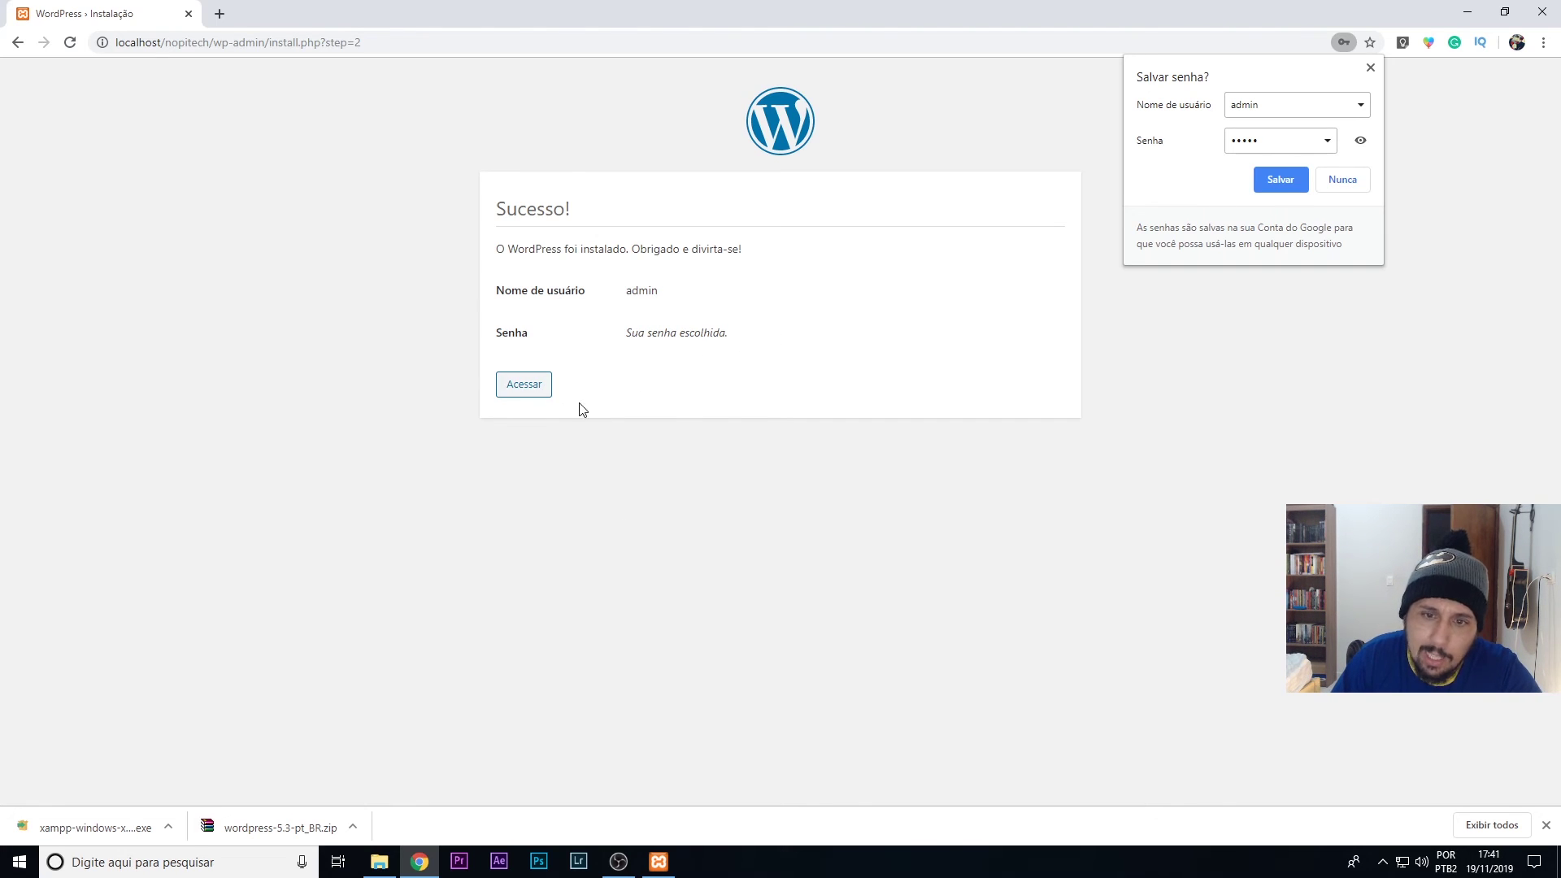
{"action": "left_click", "coordinate": [532, 392]}
- Go to the login page, changing the address ending from login.php to admin to target wp-admin
{"action": "left_click", "coordinate": [532, 392]}
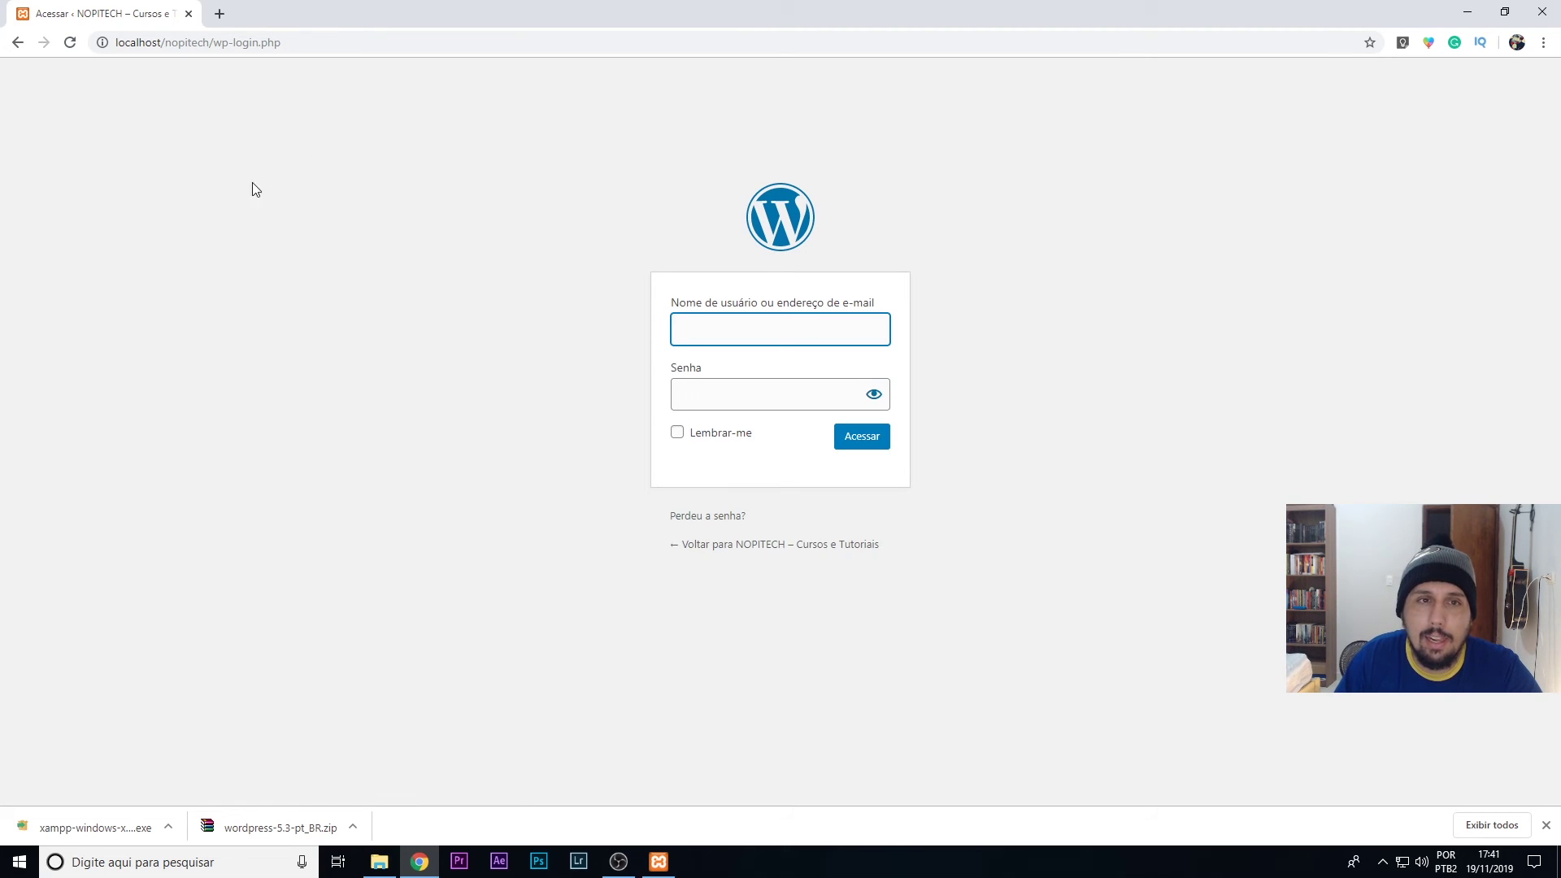
{"action": "left_click", "coordinate": [237, 43]}
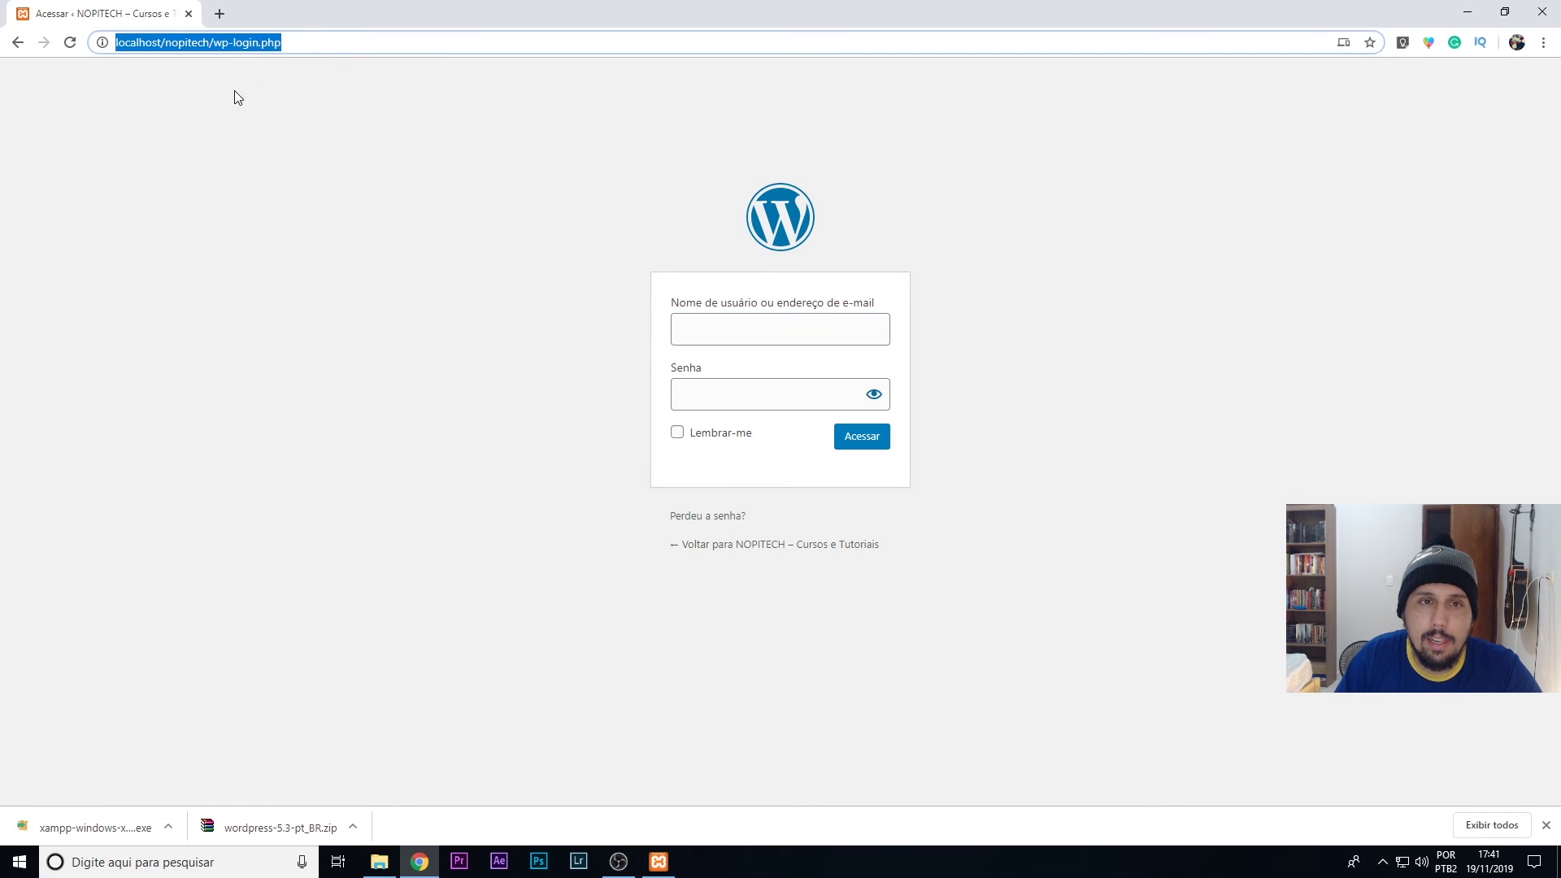
{"action": "left_click", "coordinate": [233, 42]}
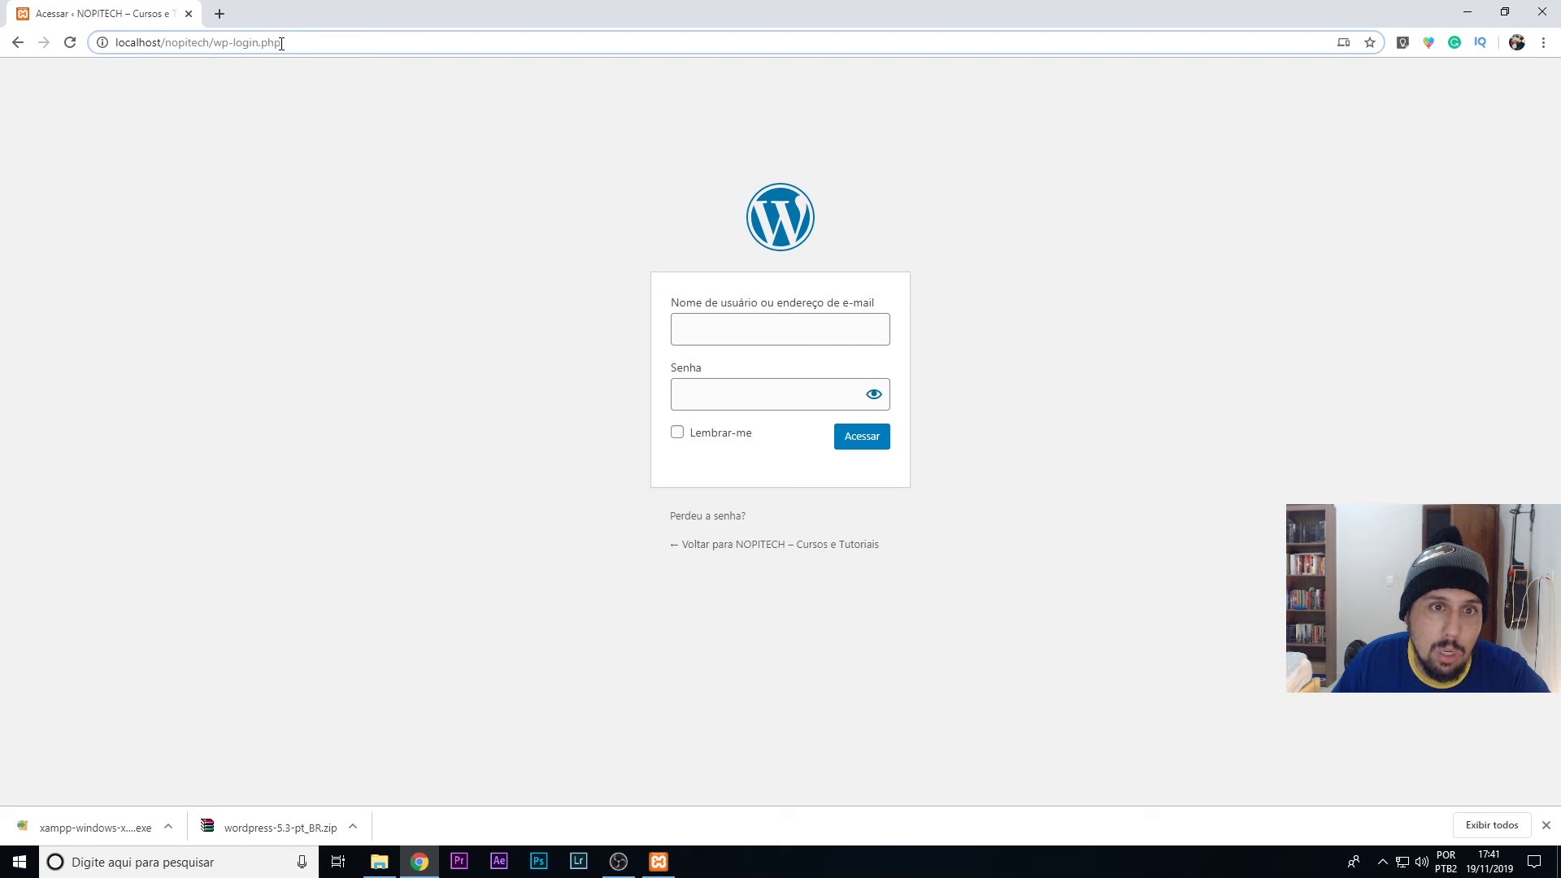
{"action": "left_click_drag", "start_coordinate": [235, 43], "coordinate": [439, 42]}
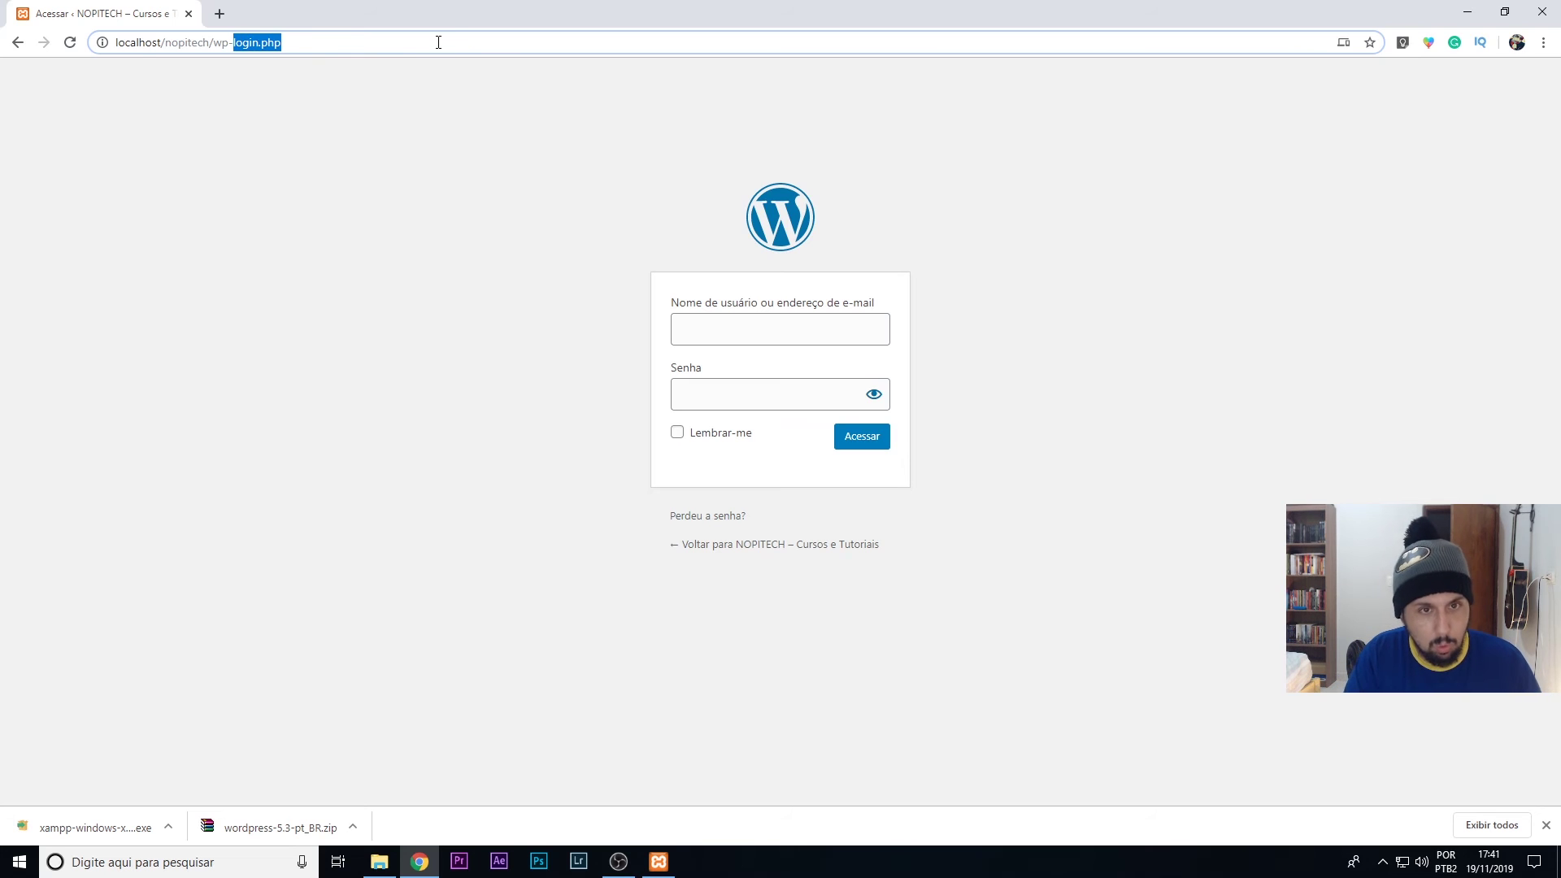
{"action": "type", "text": "admin"}
{"action": "key", "text": "Return"}
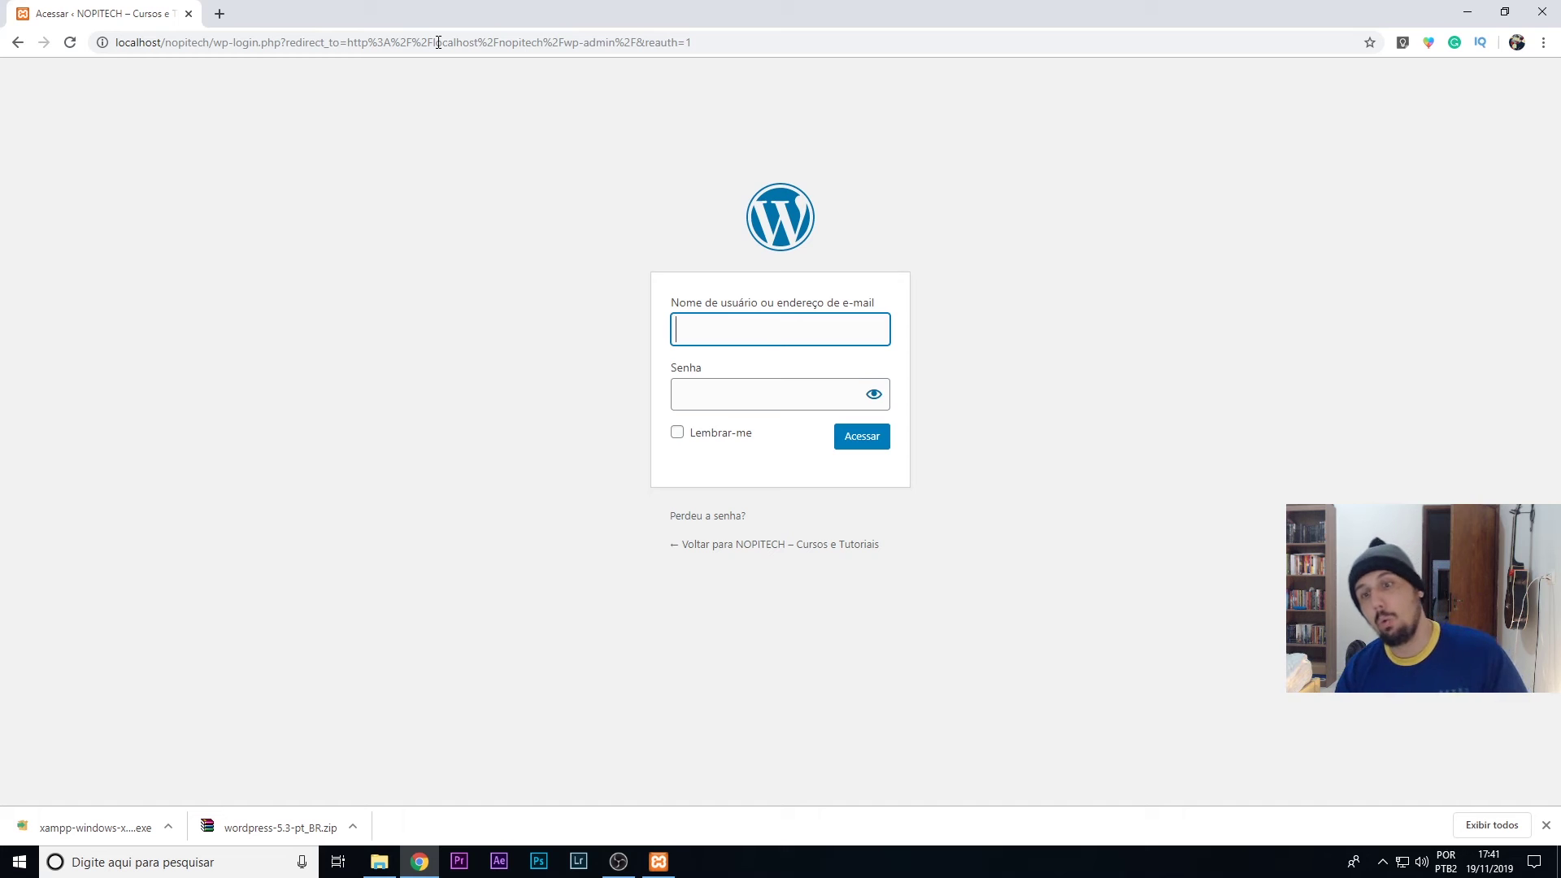
- Sign in as admin with its password, leaving Lembrar-me unticked
{"action": "type", "text": "admin"}
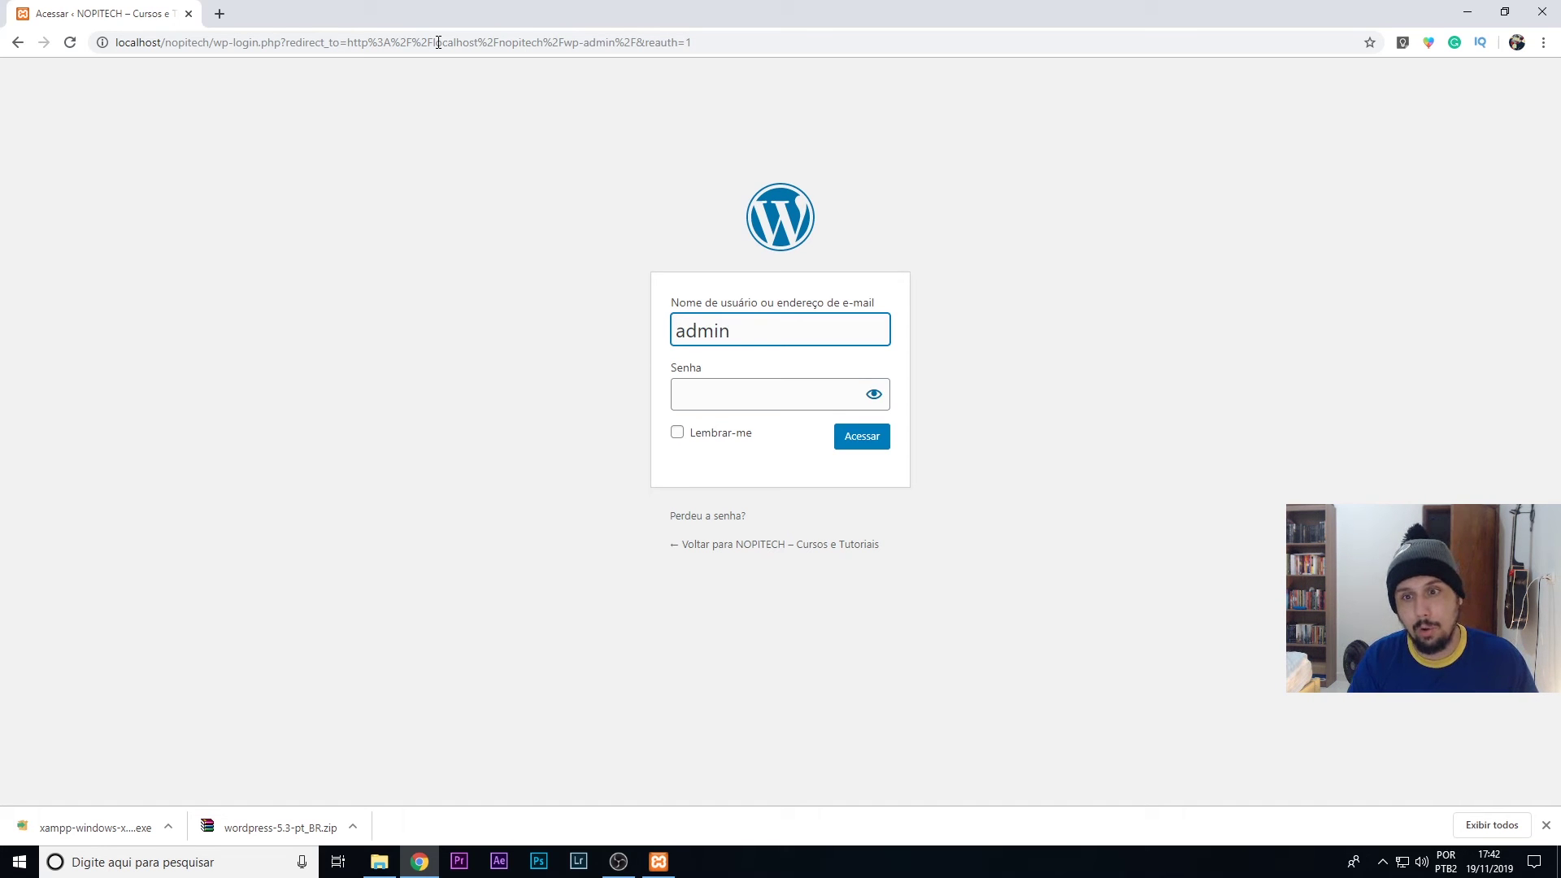
{"action": "key", "text": "Tab"}
{"action": "type", "text": "admin"}
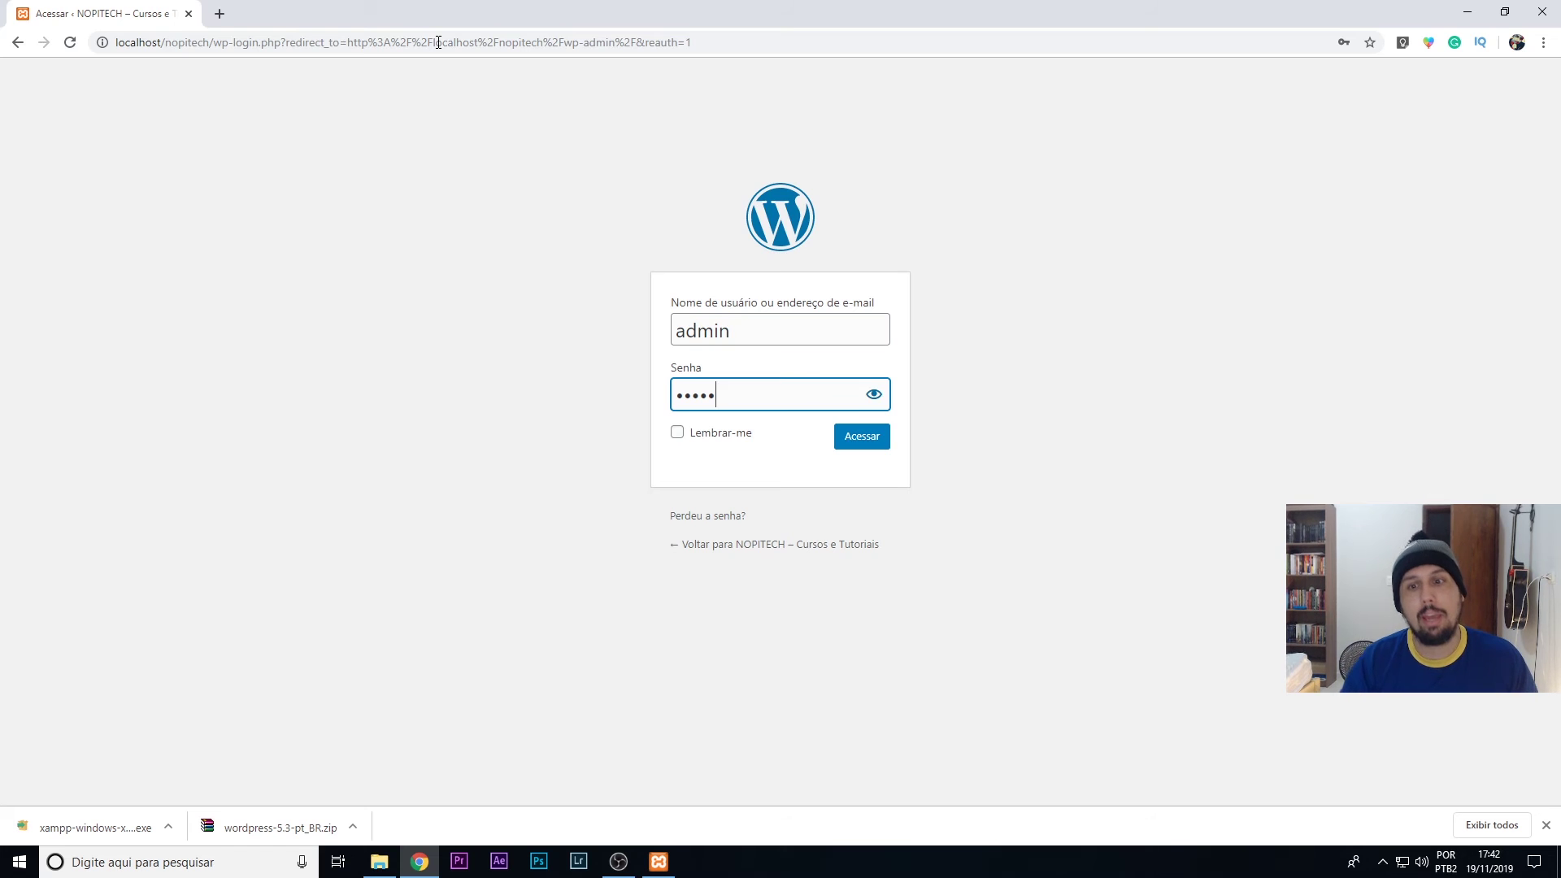
{"action": "left_click", "coordinate": [675, 433]}
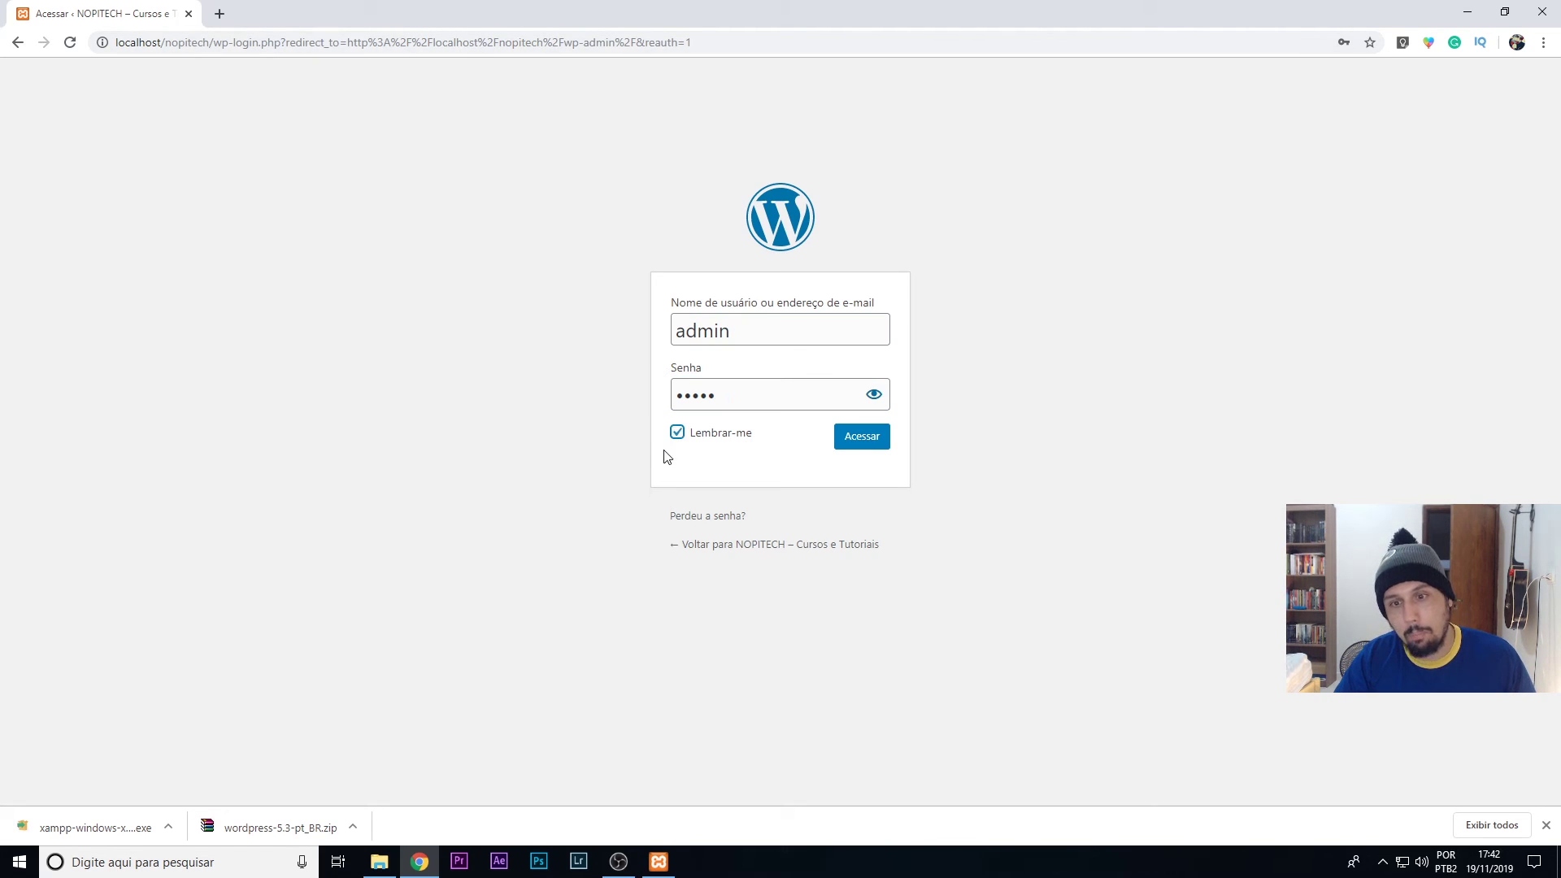
{"action": "left_click", "coordinate": [677, 432]}
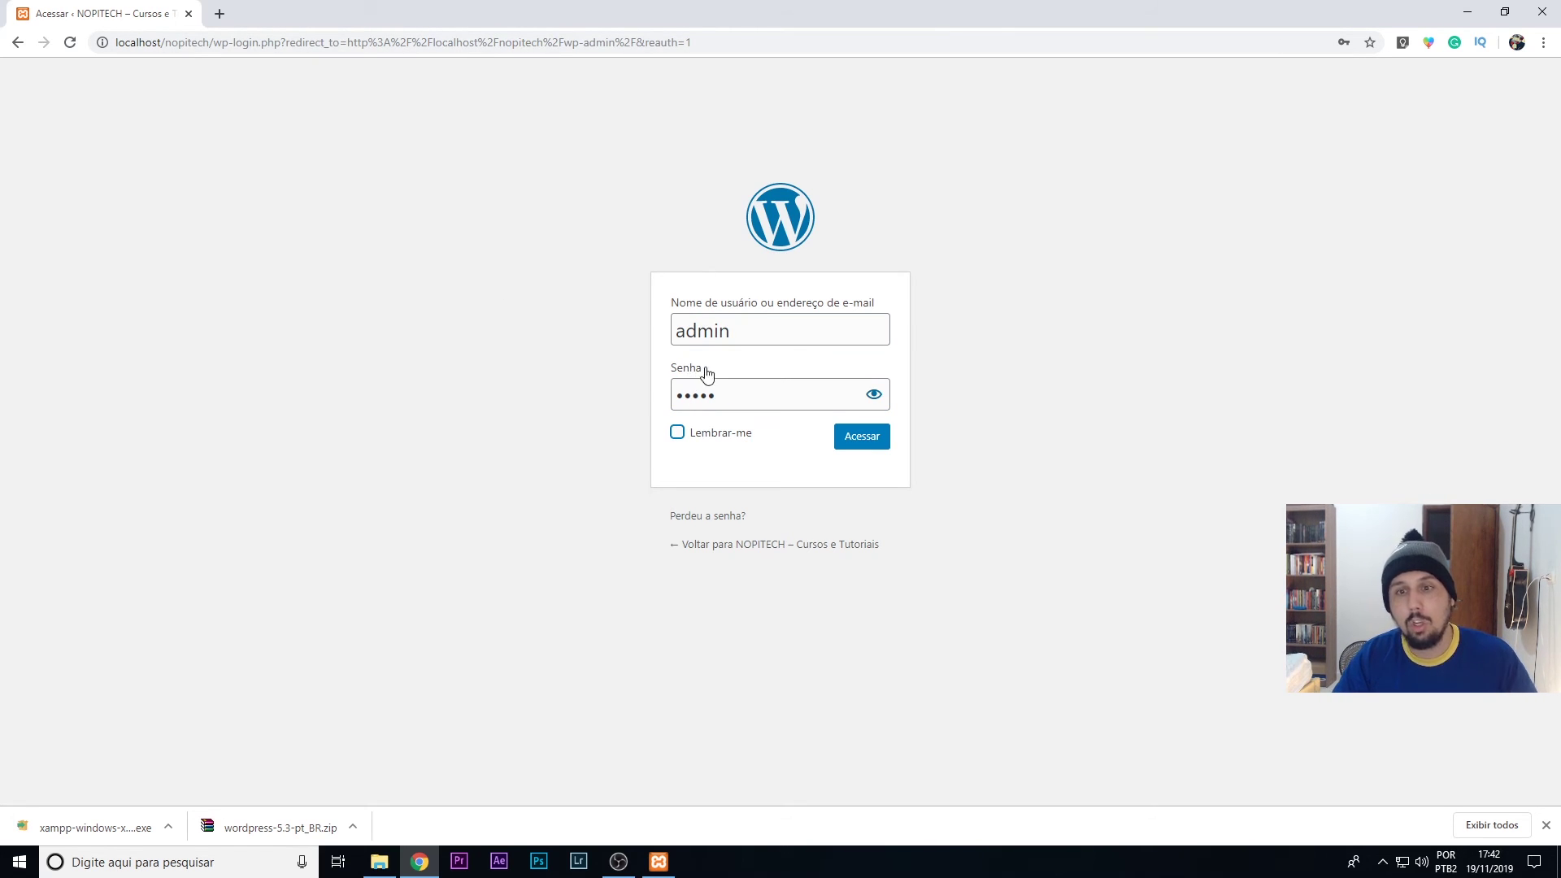
{"action": "left_click", "coordinate": [867, 448]}
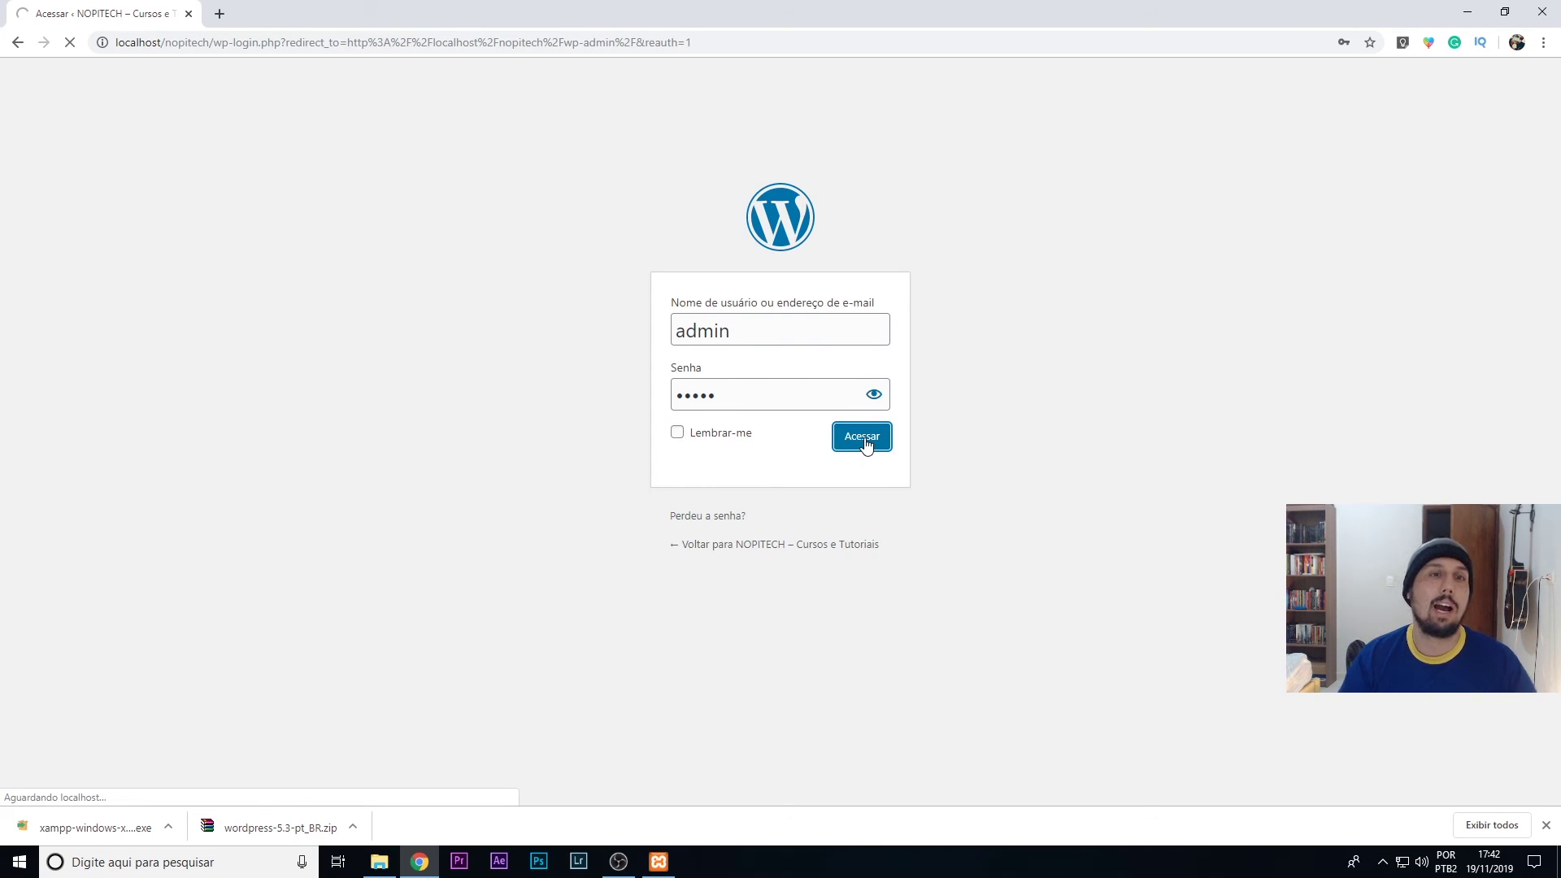